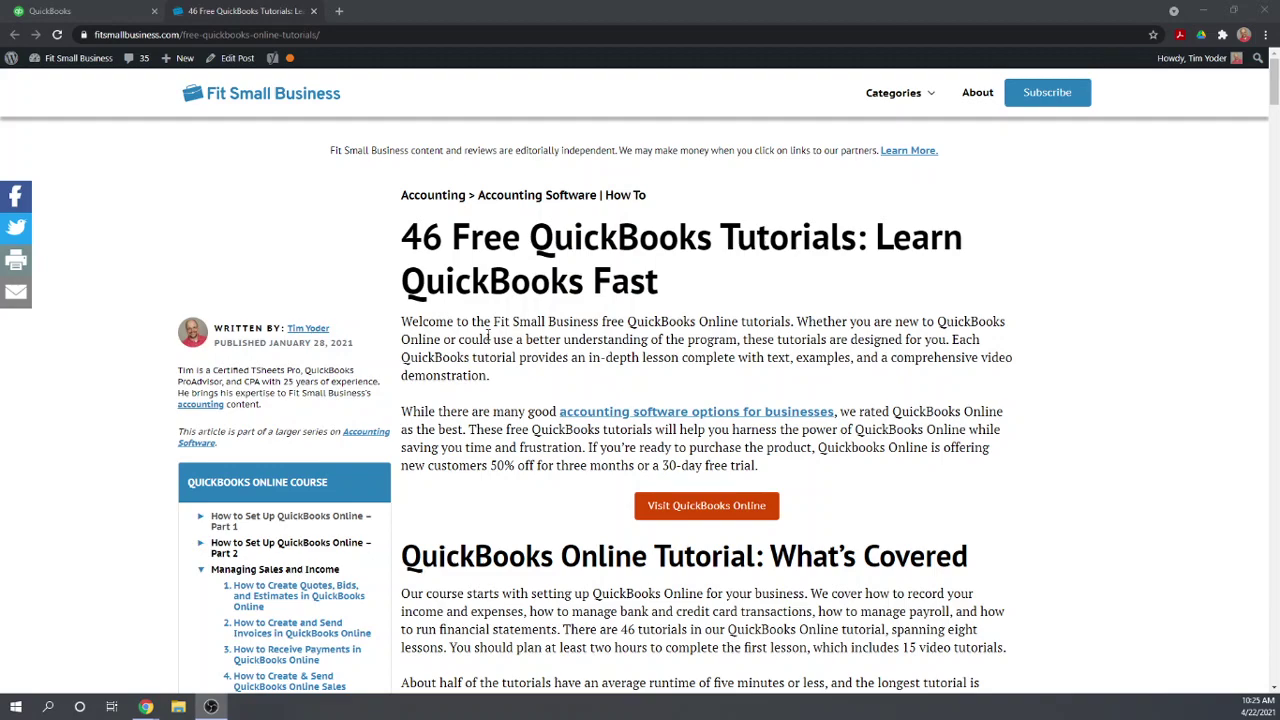
{"action": "scroll", "coordinate": [488, 335], "scroll_direction": "down", "scroll_amount": 3}
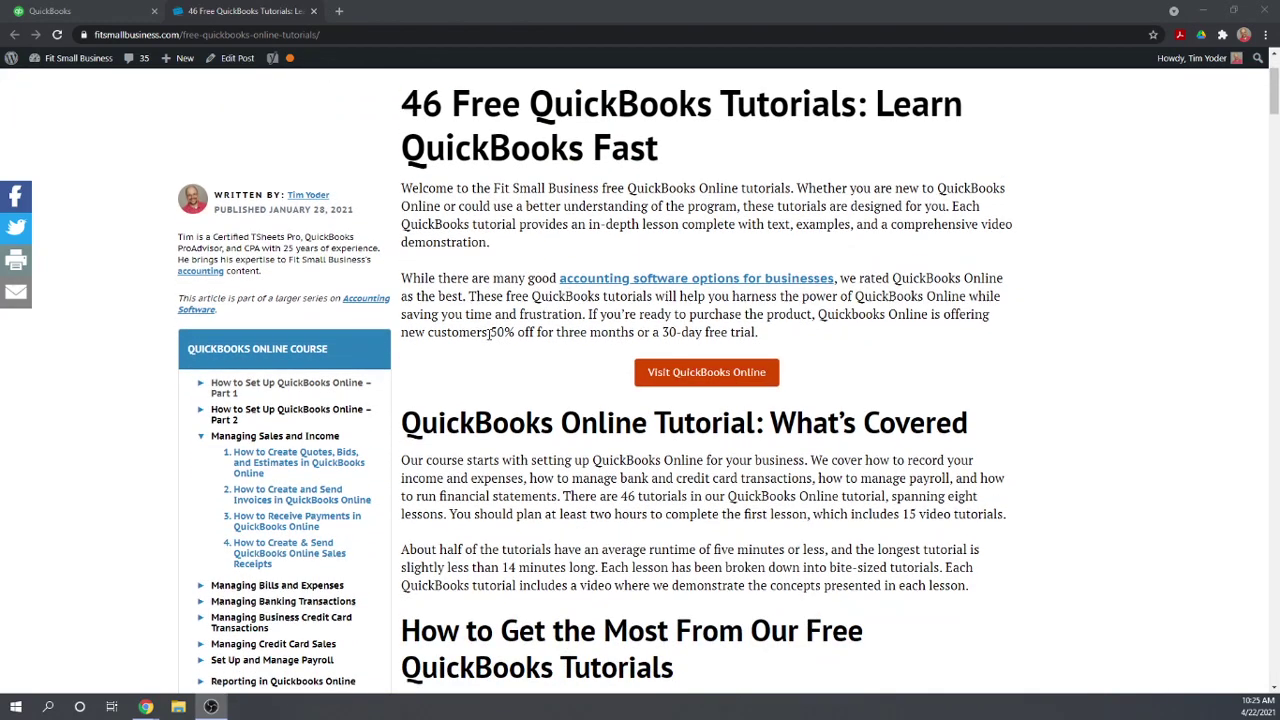
{"action": "scroll", "coordinate": [488, 335], "scroll_direction": "up", "scroll_amount": 3}
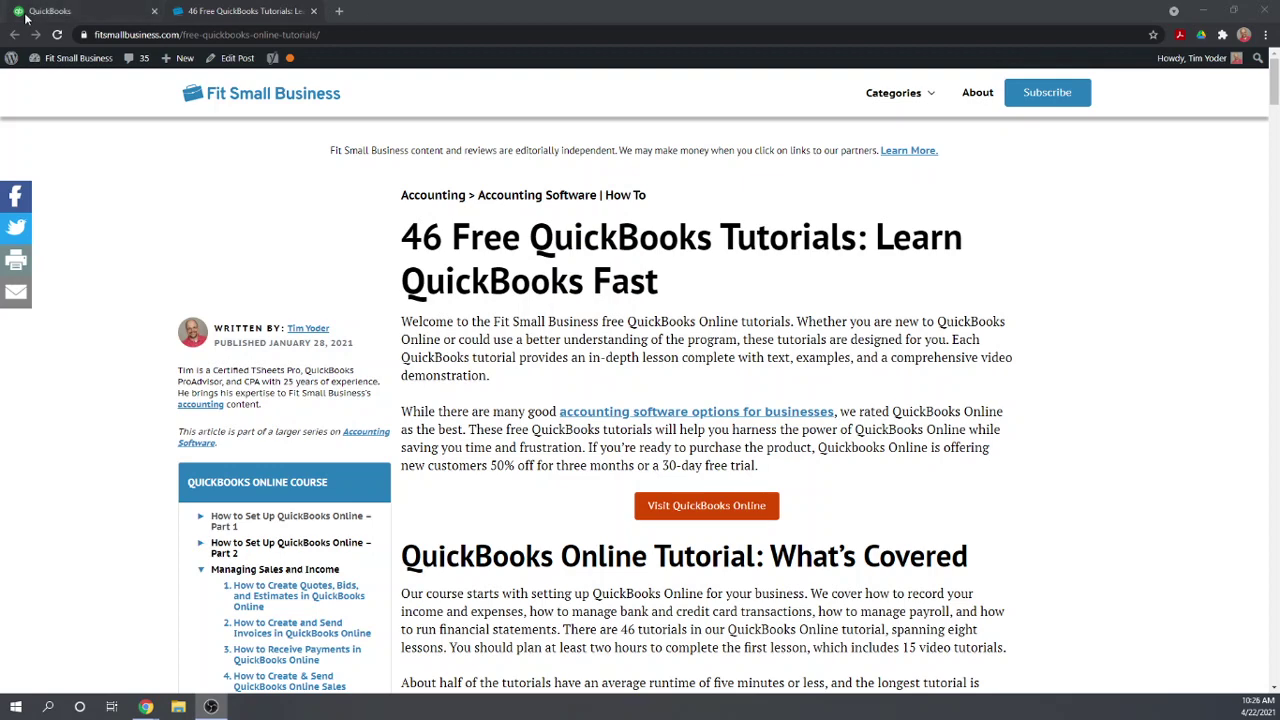
Switch to QuickBooks and open the Maple Leaf Inc. customer's transaction list showing the open invoice
{"action": "left_click", "coordinate": [45, 11]}
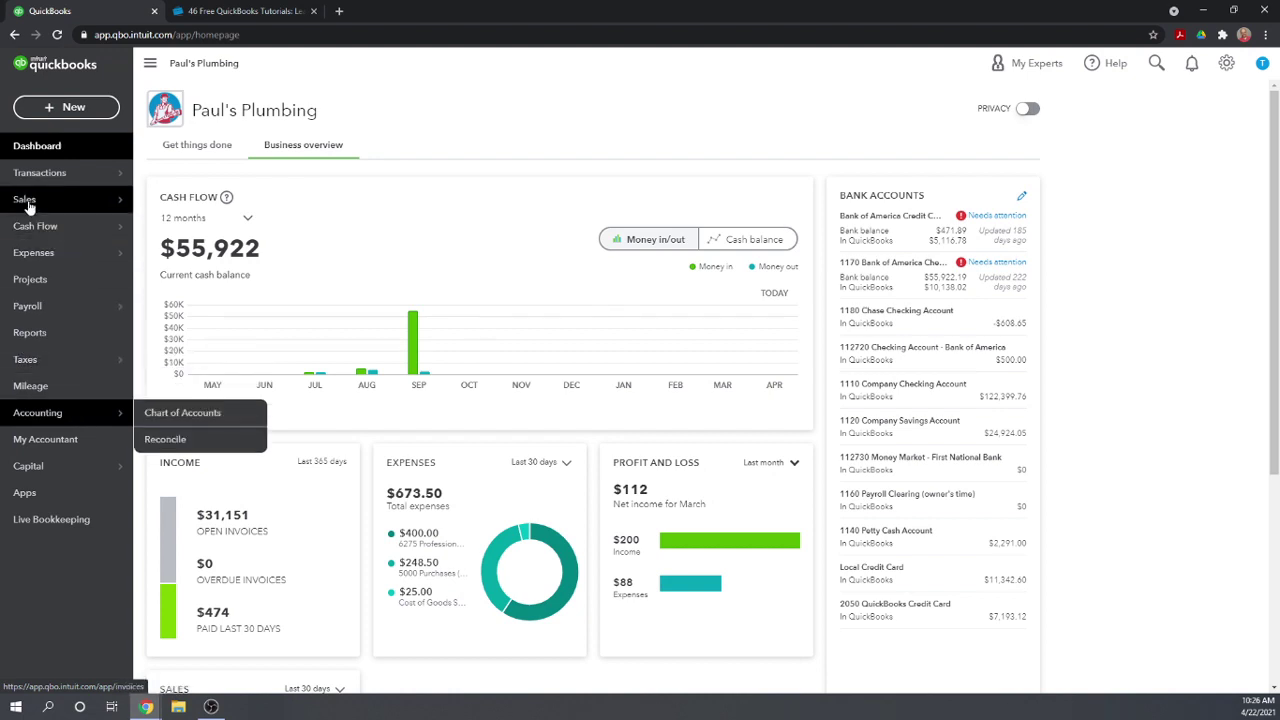
{"action": "mouse_move", "coordinate": [26, 202]}
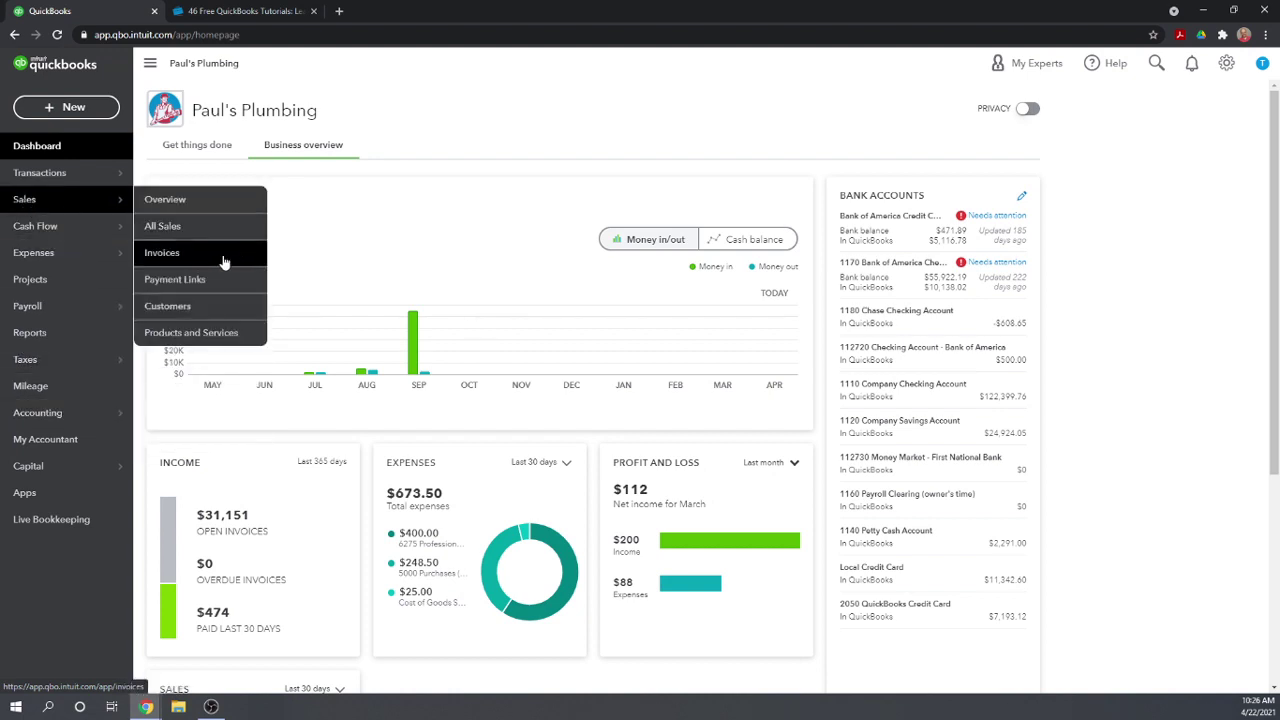
{"action": "left_click", "coordinate": [176, 311]}
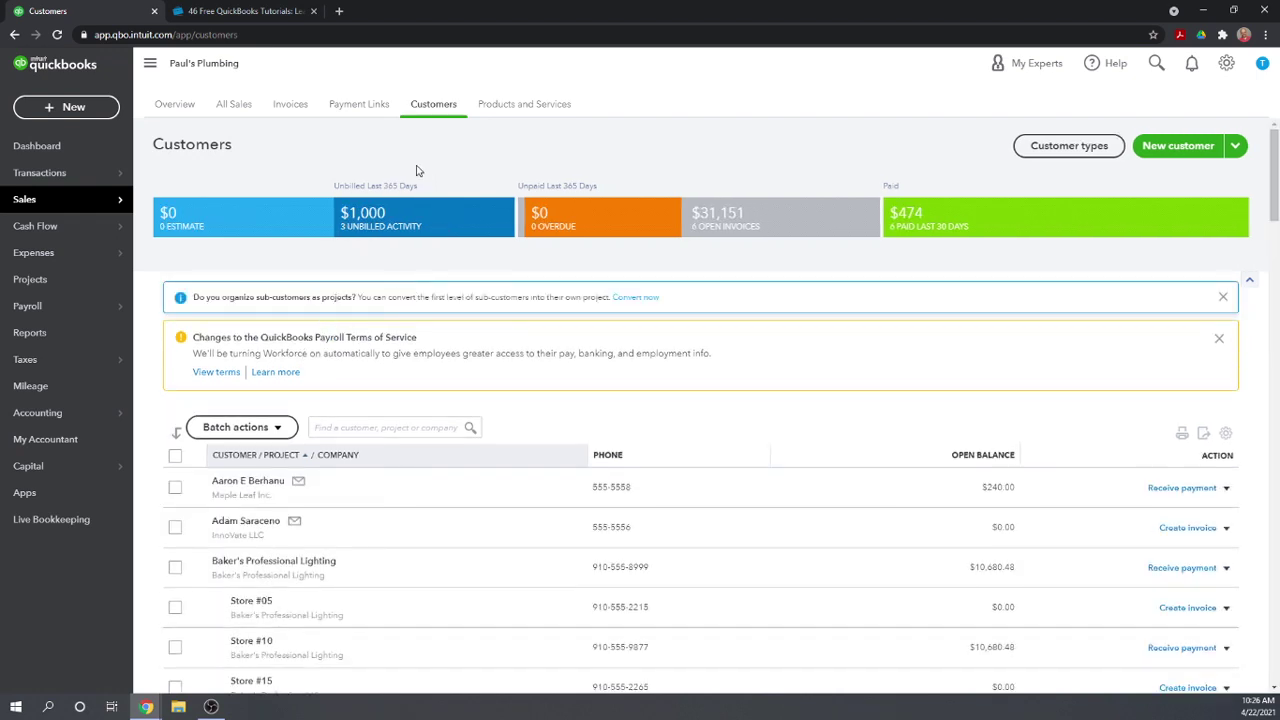
{"action": "left_click", "coordinate": [290, 106]}
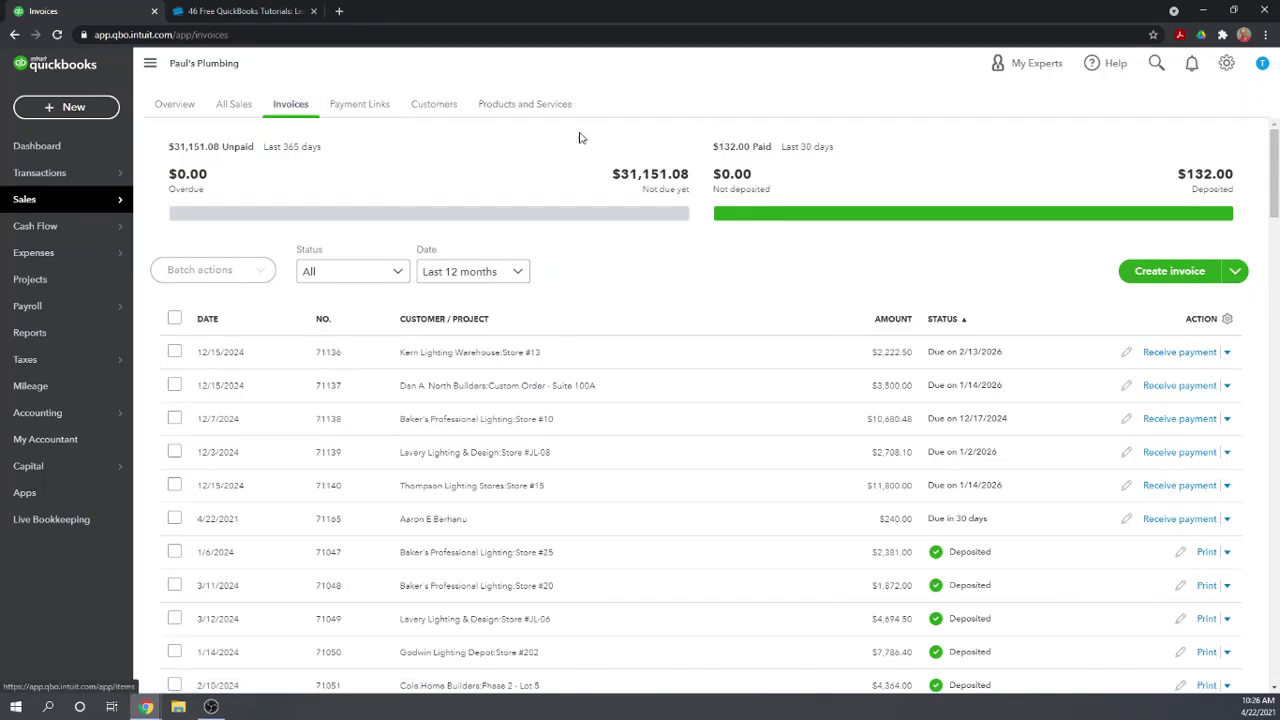
{"action": "left_click", "coordinate": [438, 104]}
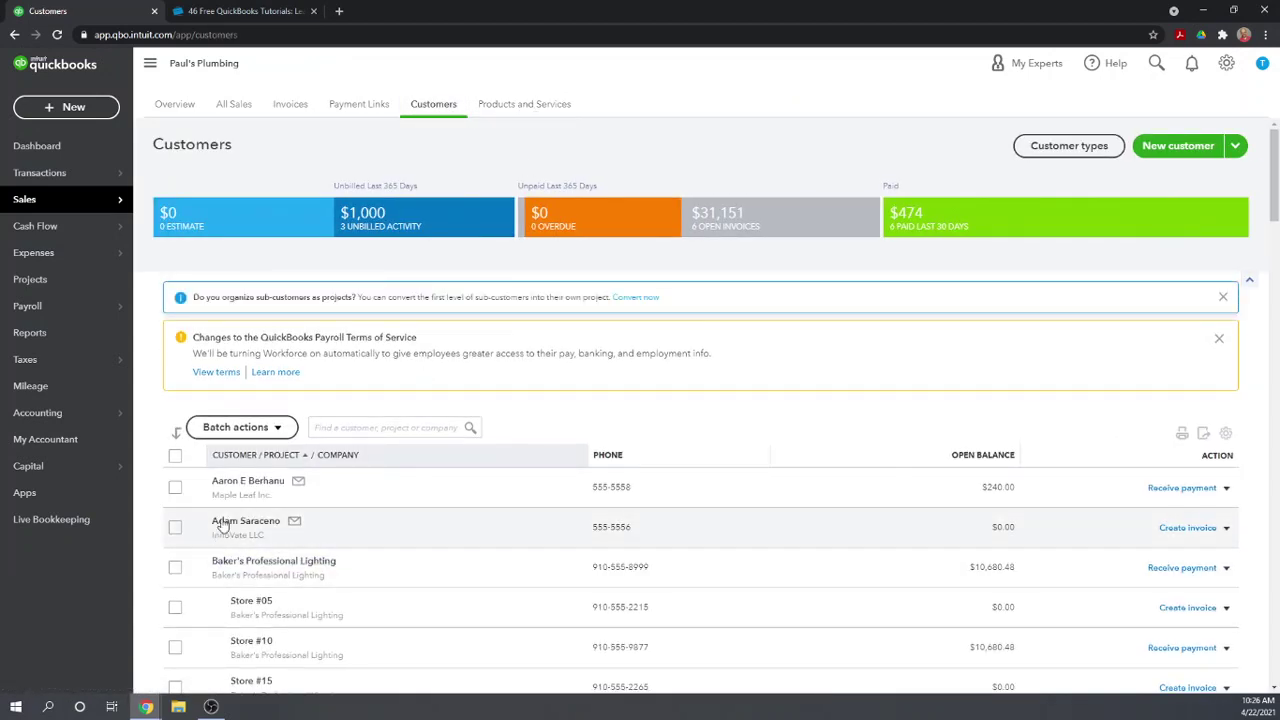
{"action": "left_click", "coordinate": [224, 488]}
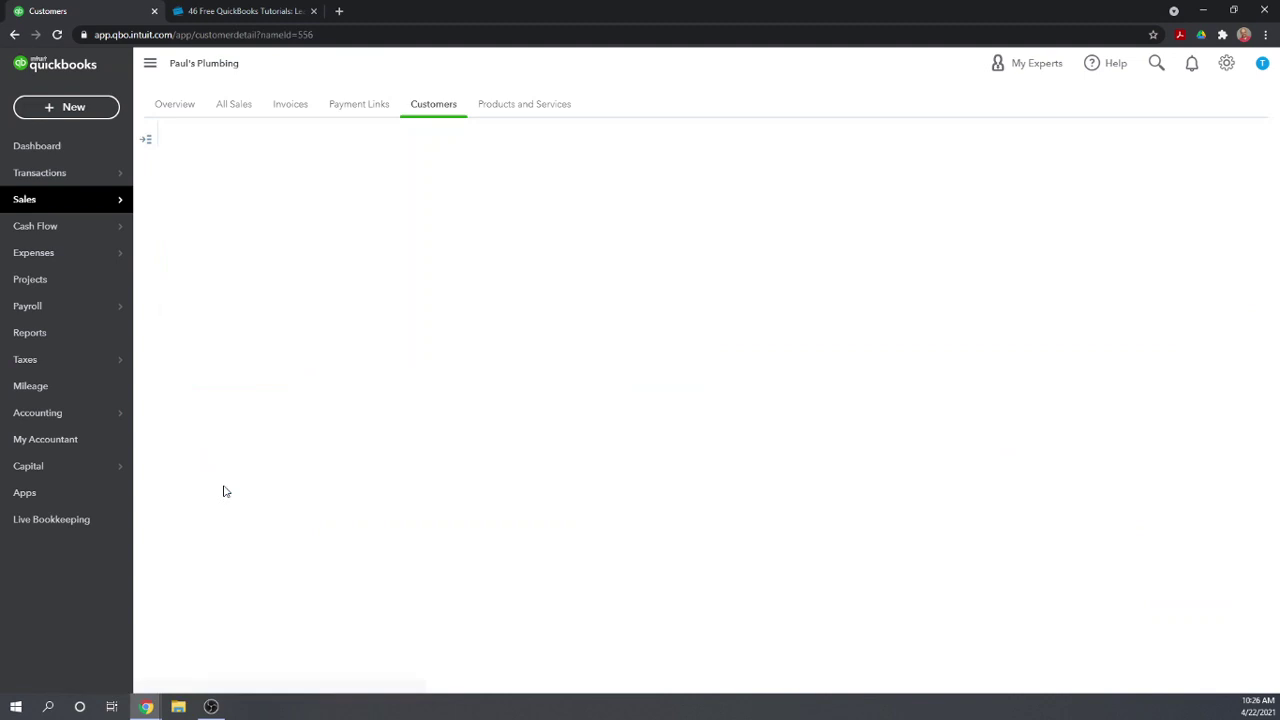
{"action": "scroll", "coordinate": [797, 397], "scroll_direction": "down", "scroll_amount": 1}
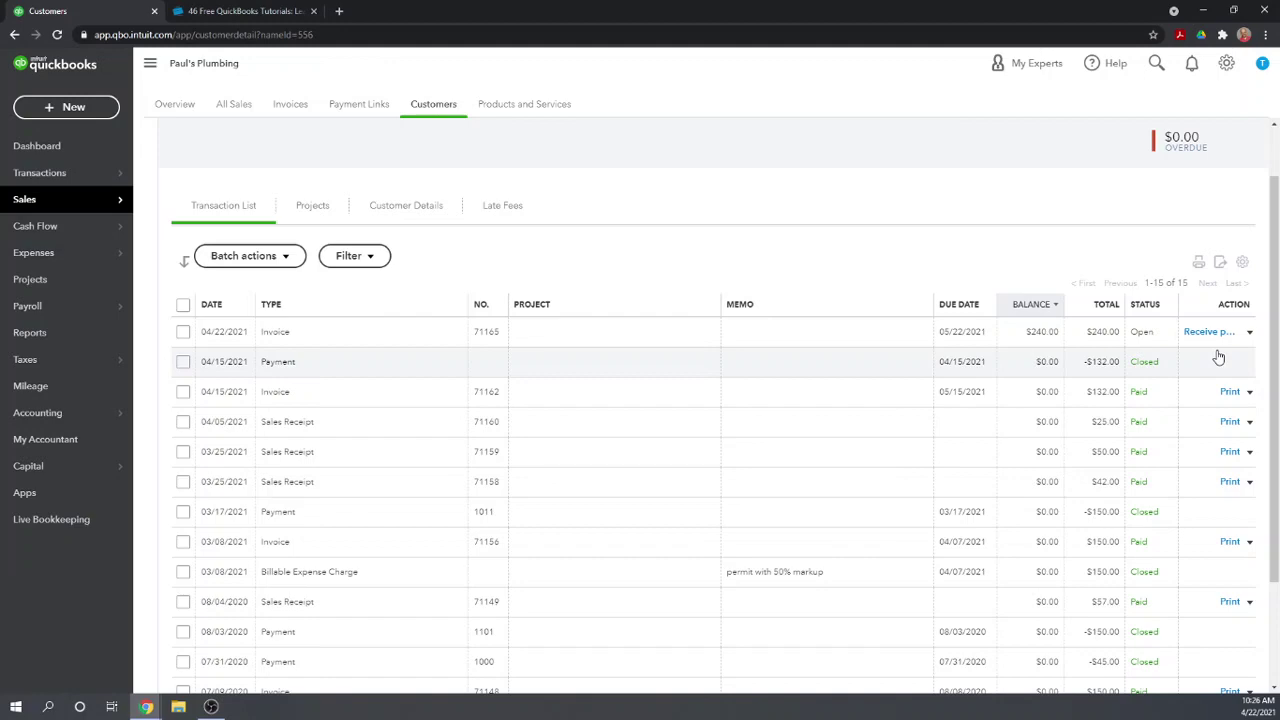
Switch to the Fit Small Business tutorials page and look over the Managing Sales and Income lessons
{"action": "left_click", "coordinate": [238, 11]}
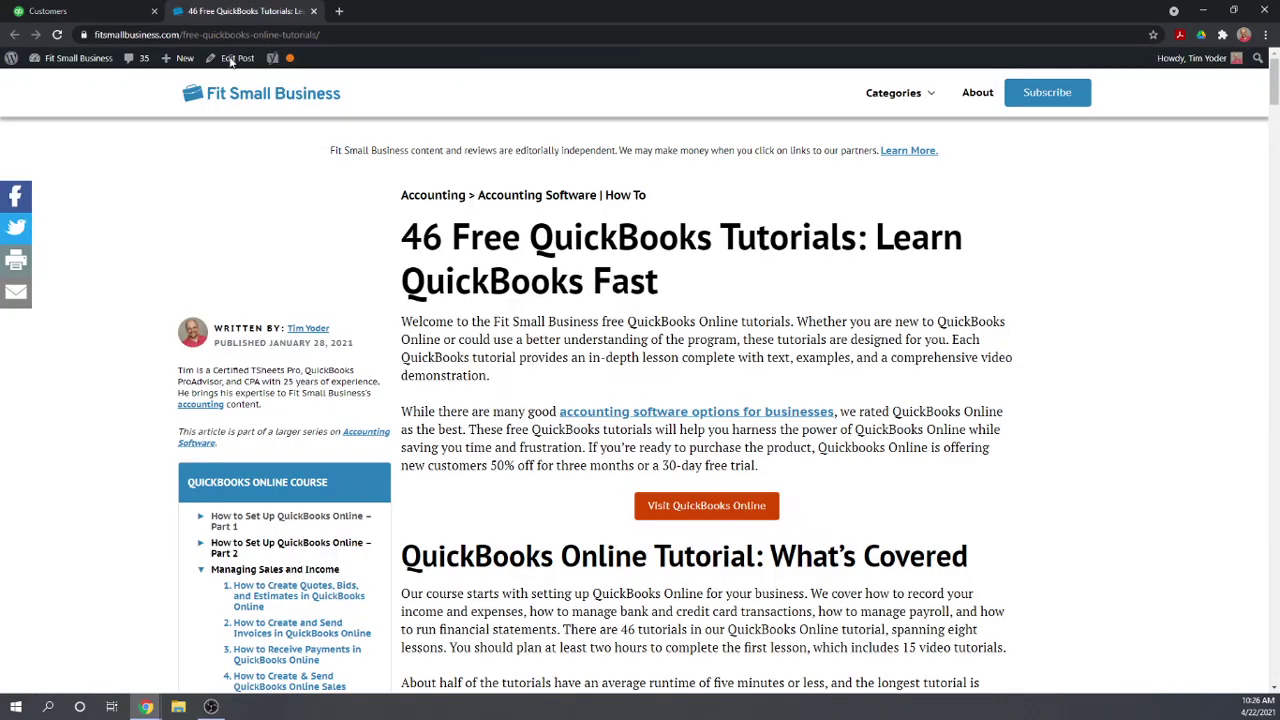
{"action": "scroll", "coordinate": [254, 457], "scroll_direction": "down", "scroll_amount": 2}
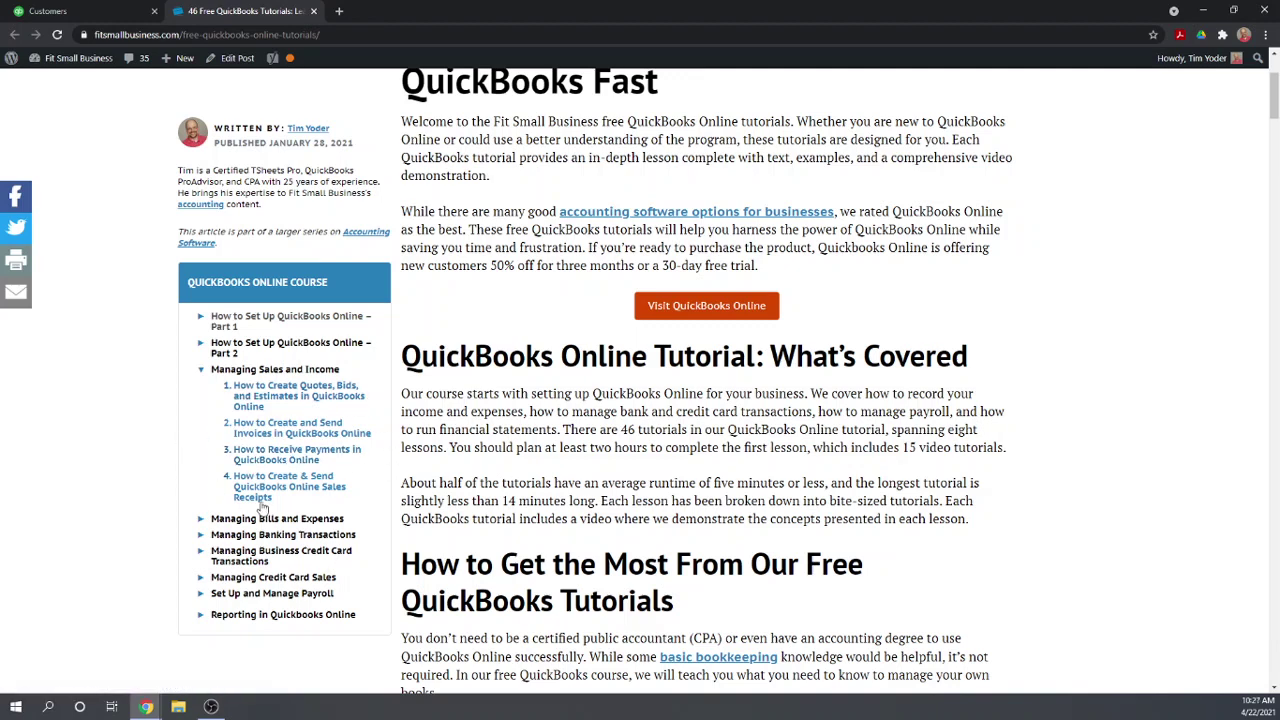
Back in QuickBooks, receive payment for the customer's open $240.00 invoice by Check with reference number 100, and save it
{"action": "left_click", "coordinate": [68, 12]}
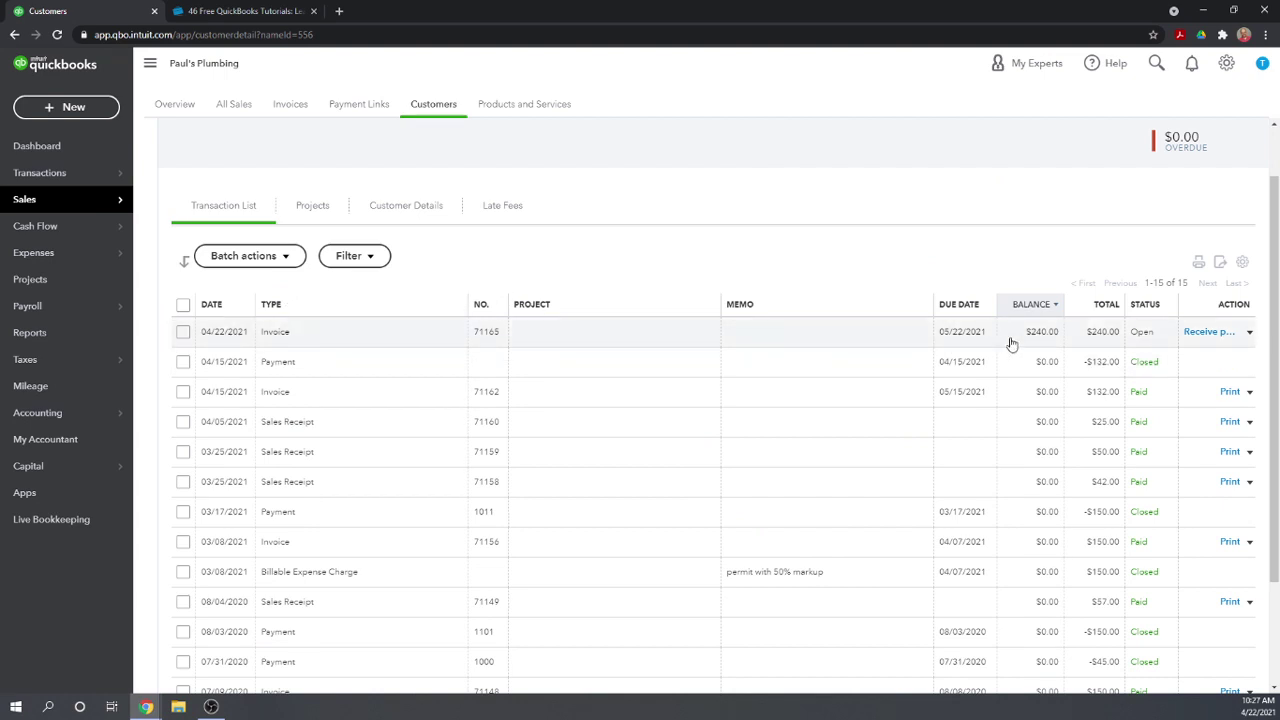
{"action": "left_click", "coordinate": [1207, 332]}
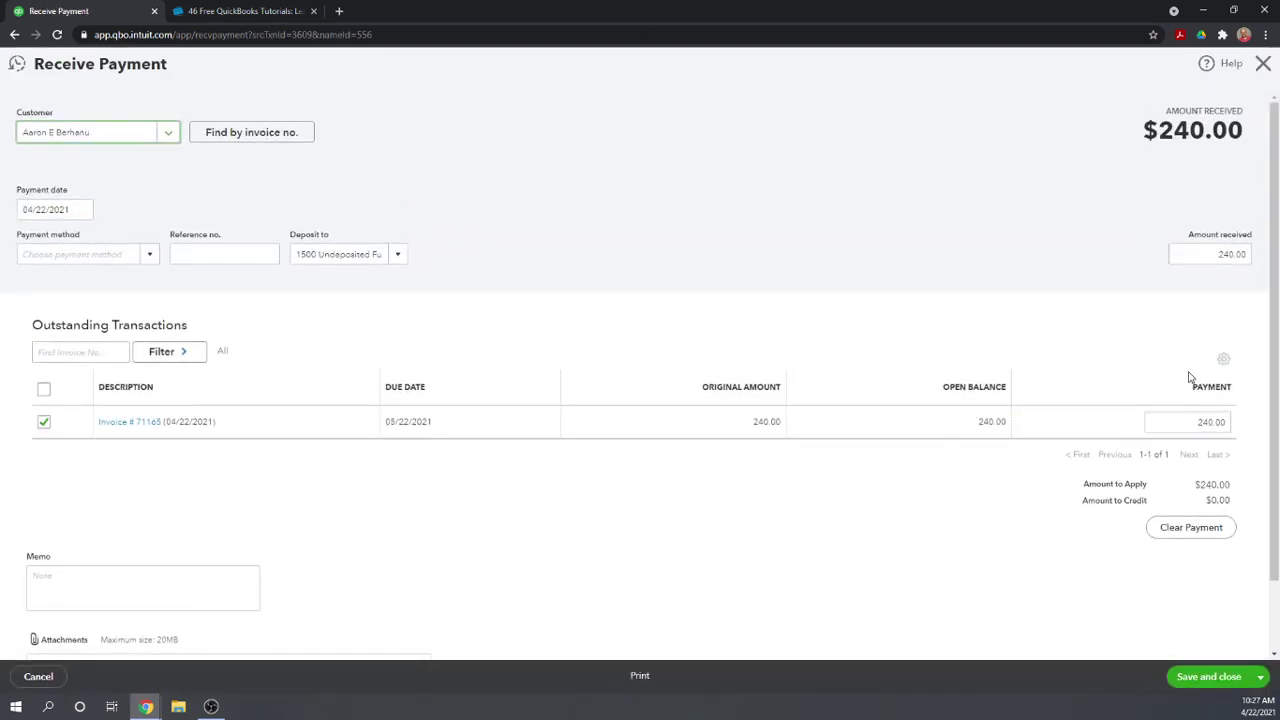
{"action": "left_click", "coordinate": [149, 257]}
{"action": "left_click", "coordinate": [54, 348]}
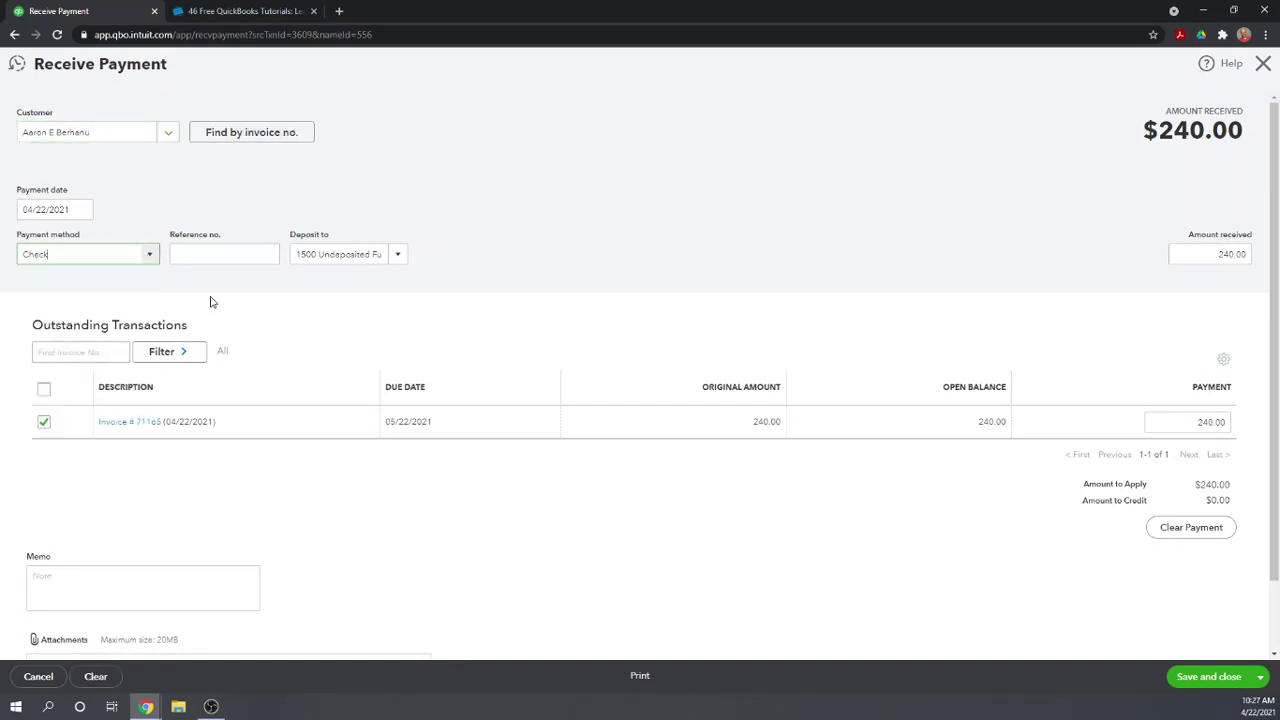
{"action": "left_click", "coordinate": [222, 258]}
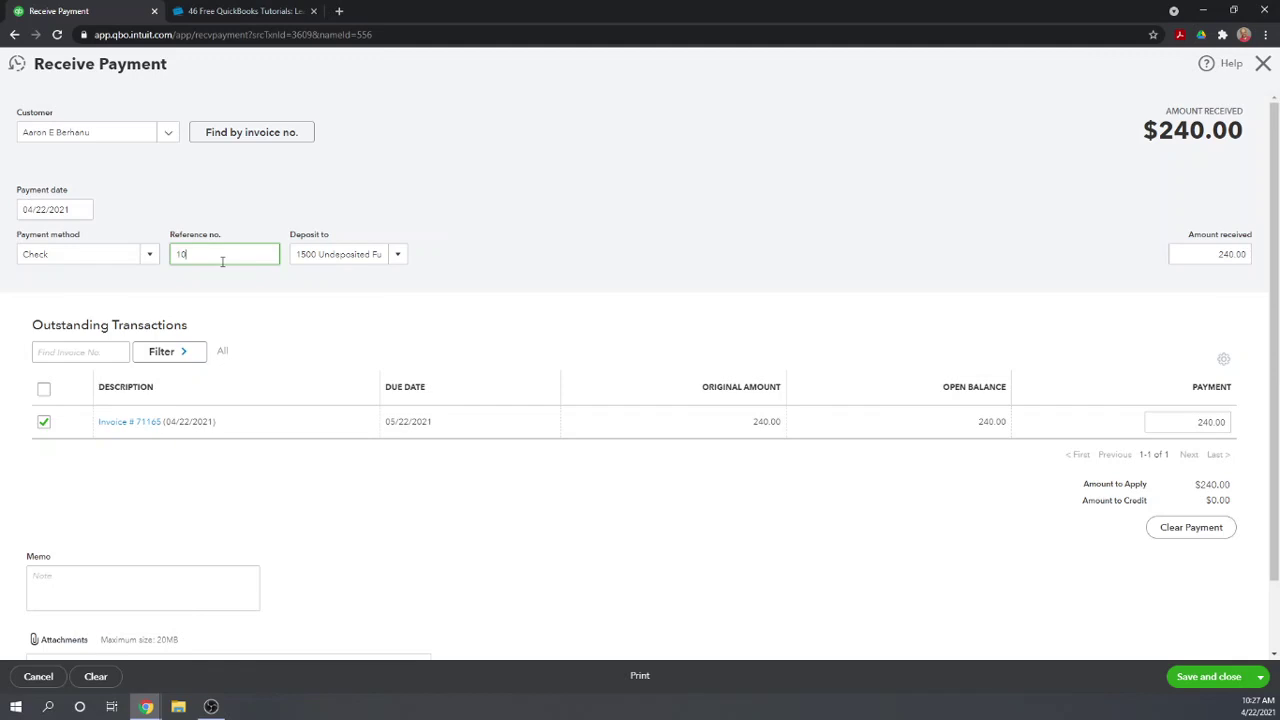
{"action": "left_click", "coordinate": [592, 247]}
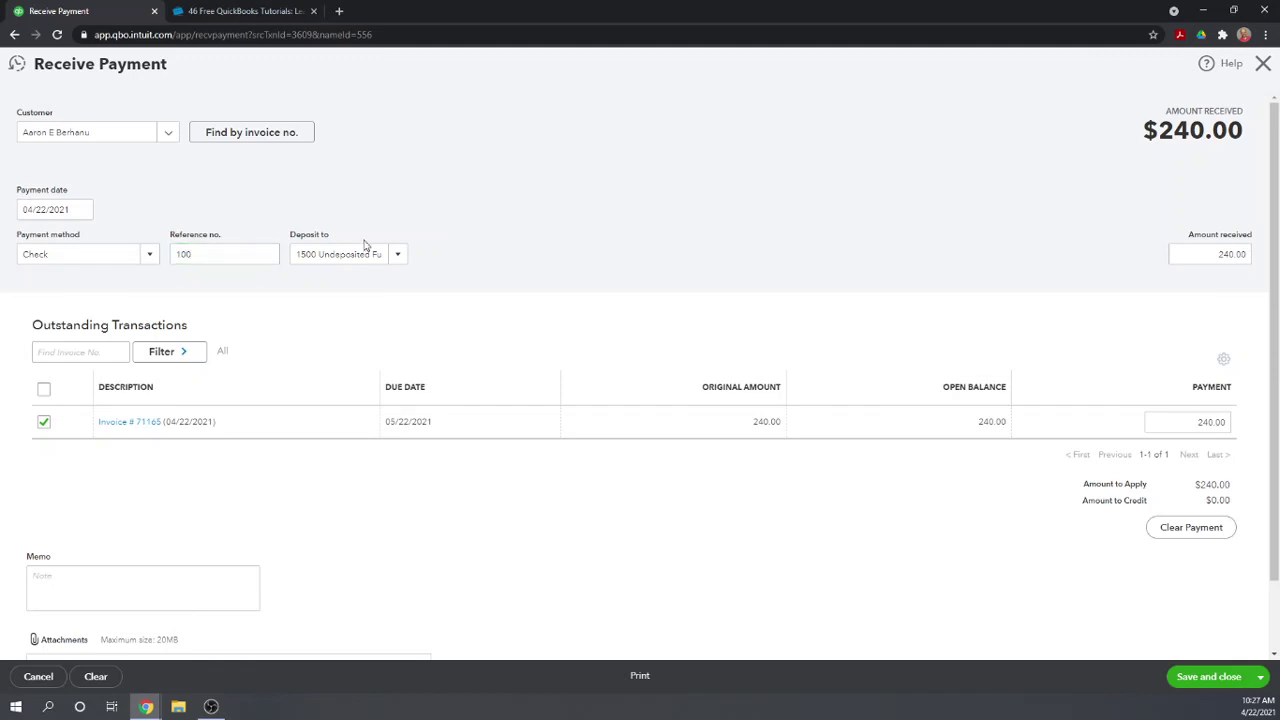
{"action": "scroll", "coordinate": [574, 191], "scroll_direction": "down", "scroll_amount": 1}
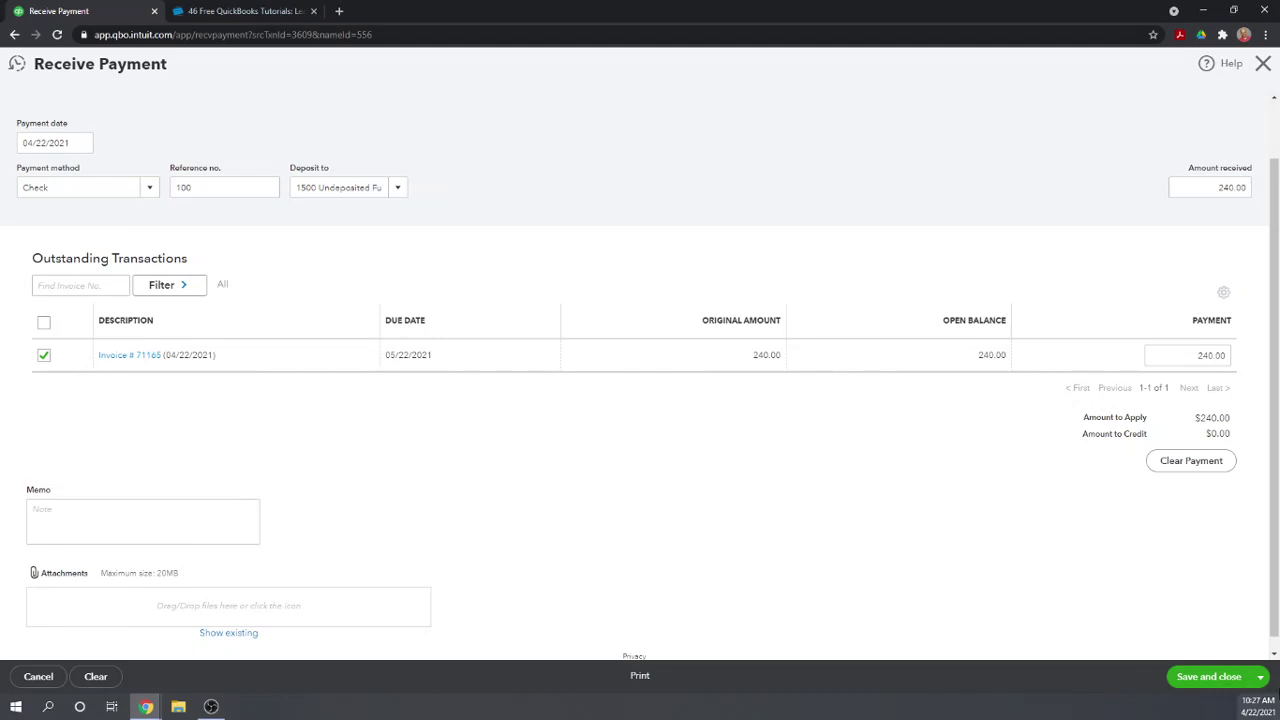
{"action": "left_click", "coordinate": [1208, 677]}
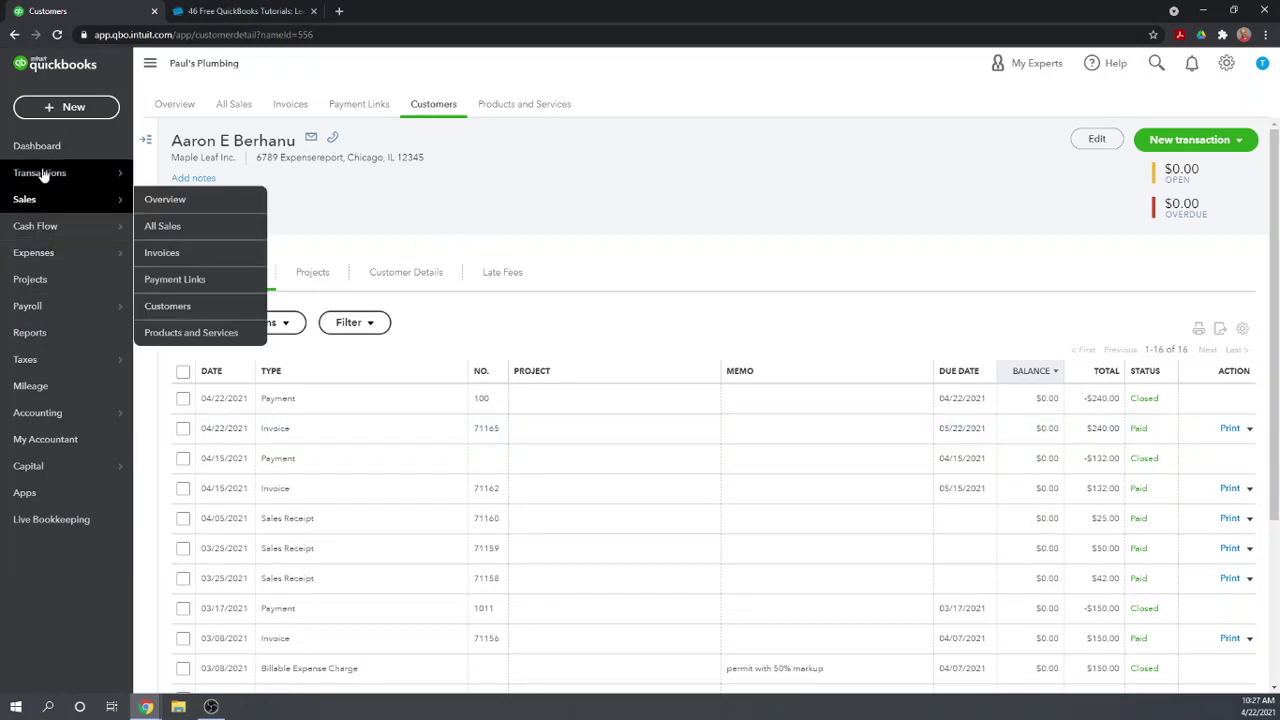
Create and save a bank deposit into the Chase Checking Account that includes the customer's 240.00 check payment
{"action": "left_click", "coordinate": [49, 109]}
{"action": "left_click", "coordinate": [557, 189]}
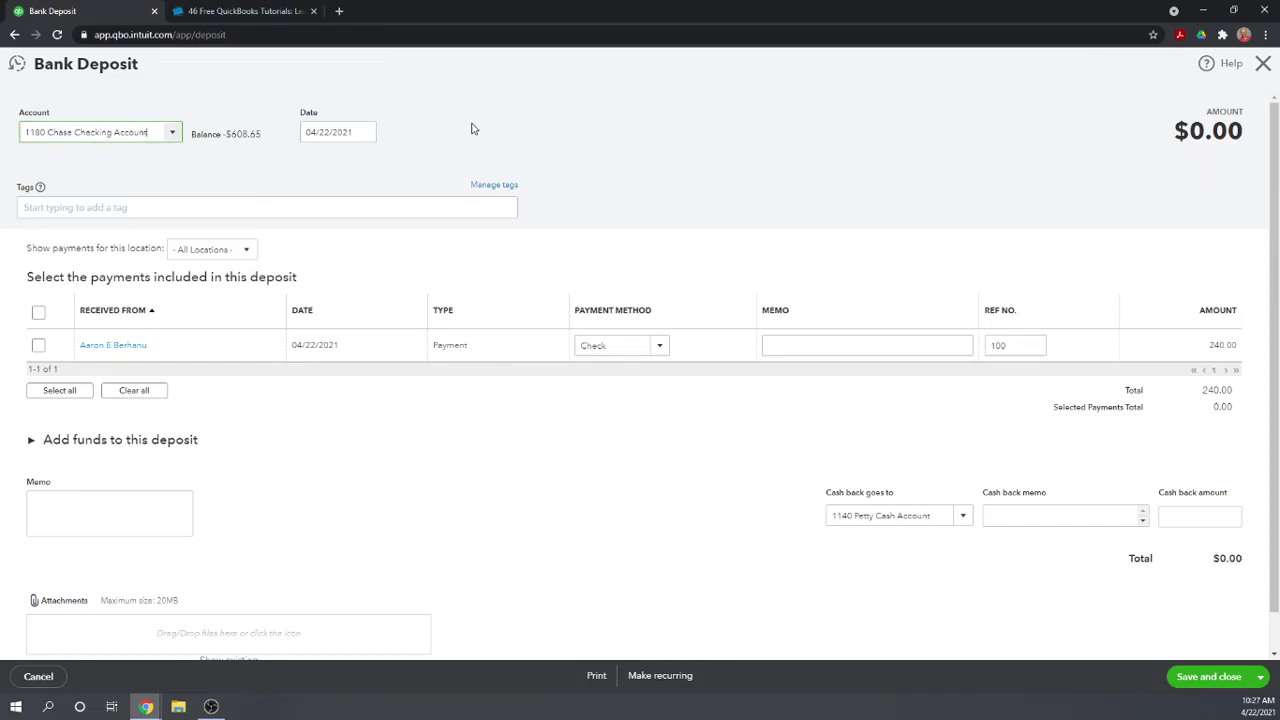
{"action": "left_click", "coordinate": [38, 345]}
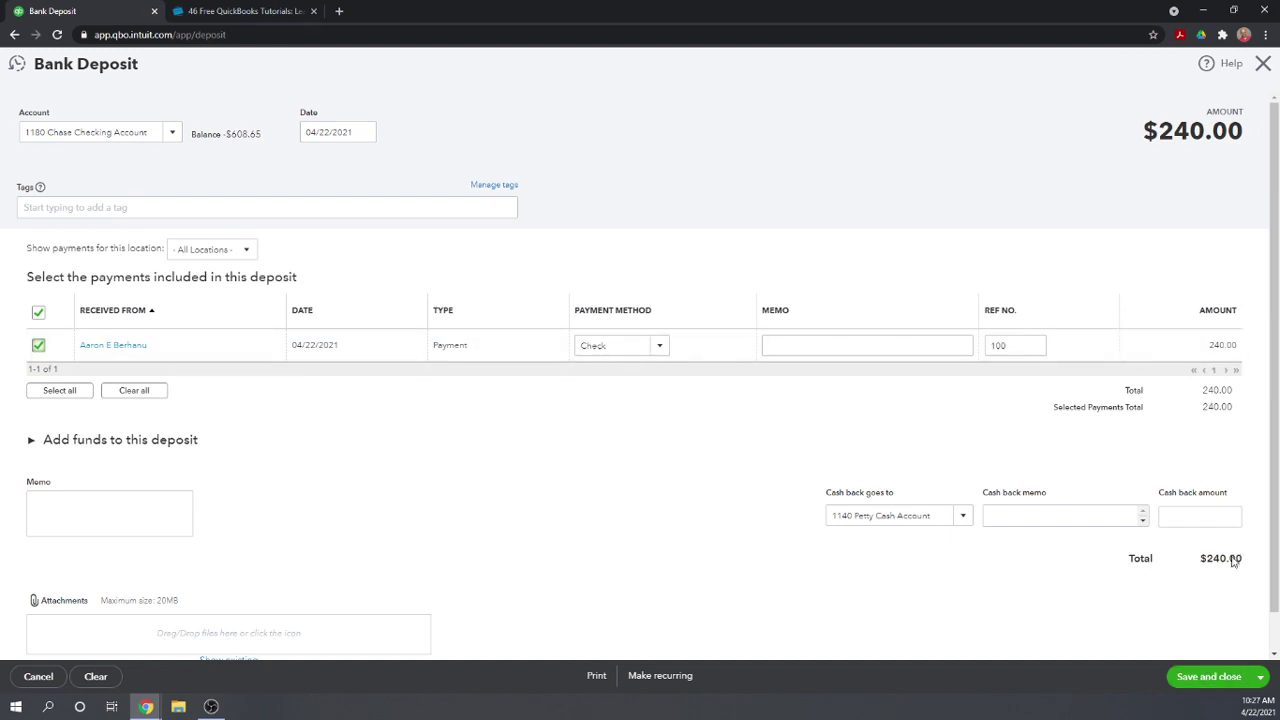
{"action": "left_click", "coordinate": [1224, 677]}
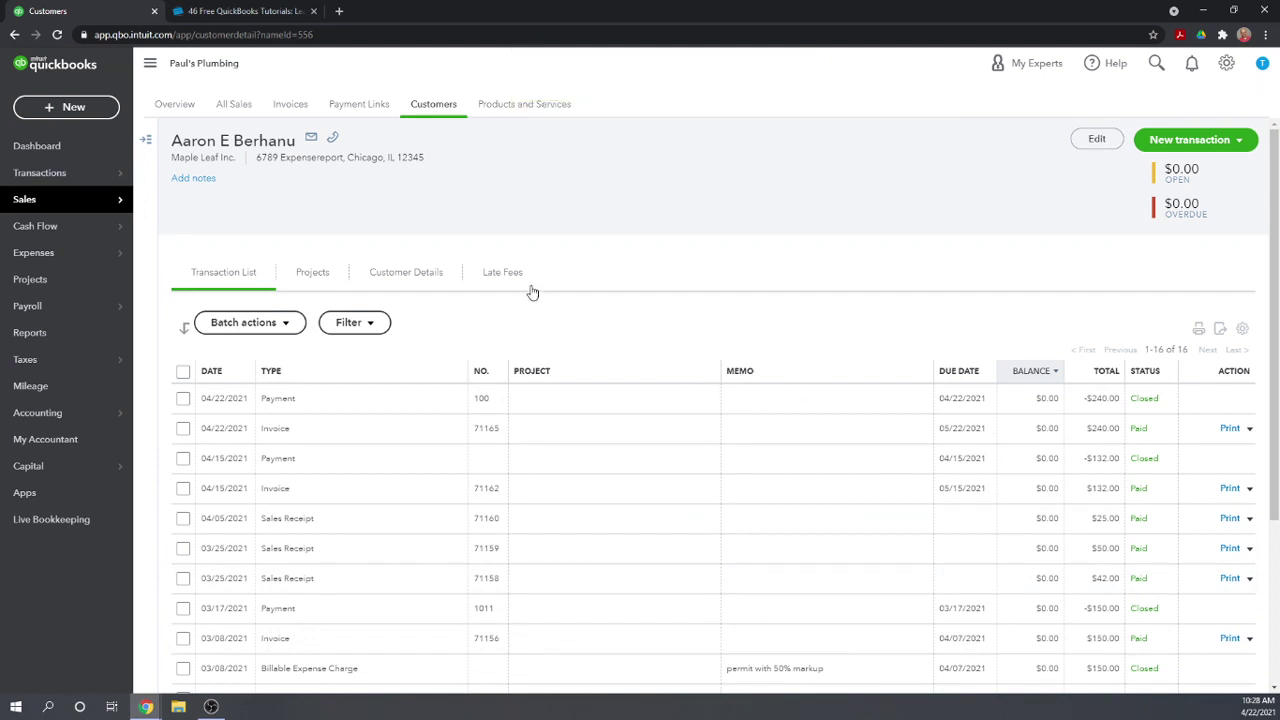
On the Fit Small Business tutorials page, expand the Managing Banking Transactions lessons in the course outline to examine them
{"action": "left_click", "coordinate": [245, 11]}
{"action": "scroll", "coordinate": [398, 318], "scroll_direction": "down", "scroll_amount": 1}
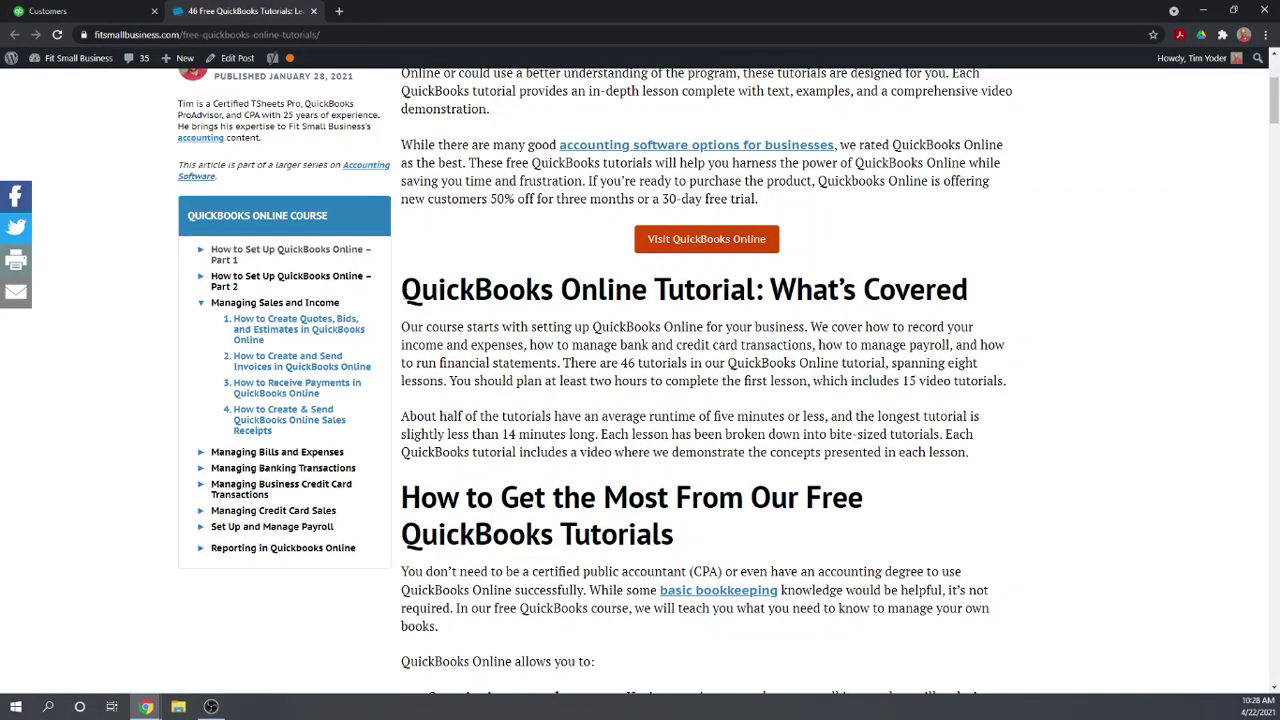
{"action": "scroll", "coordinate": [318, 340], "scroll_direction": "down", "scroll_amount": 1}
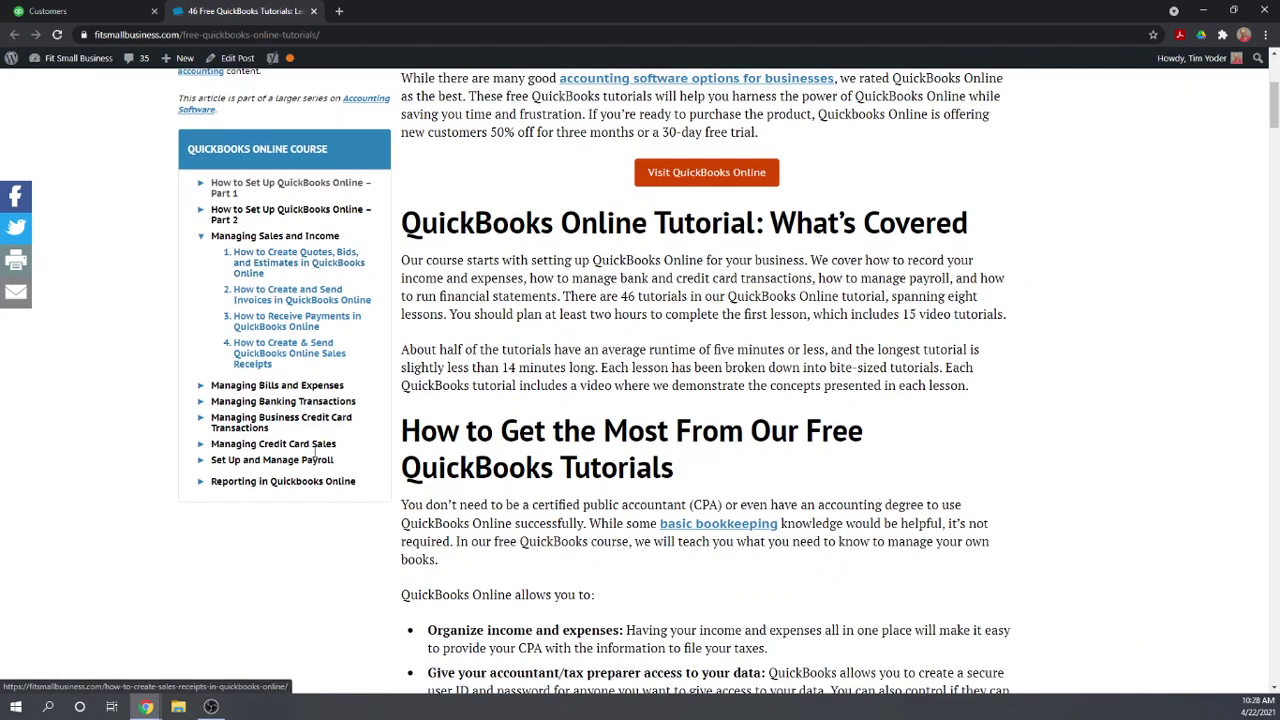
{"action": "left_click", "coordinate": [200, 401]}
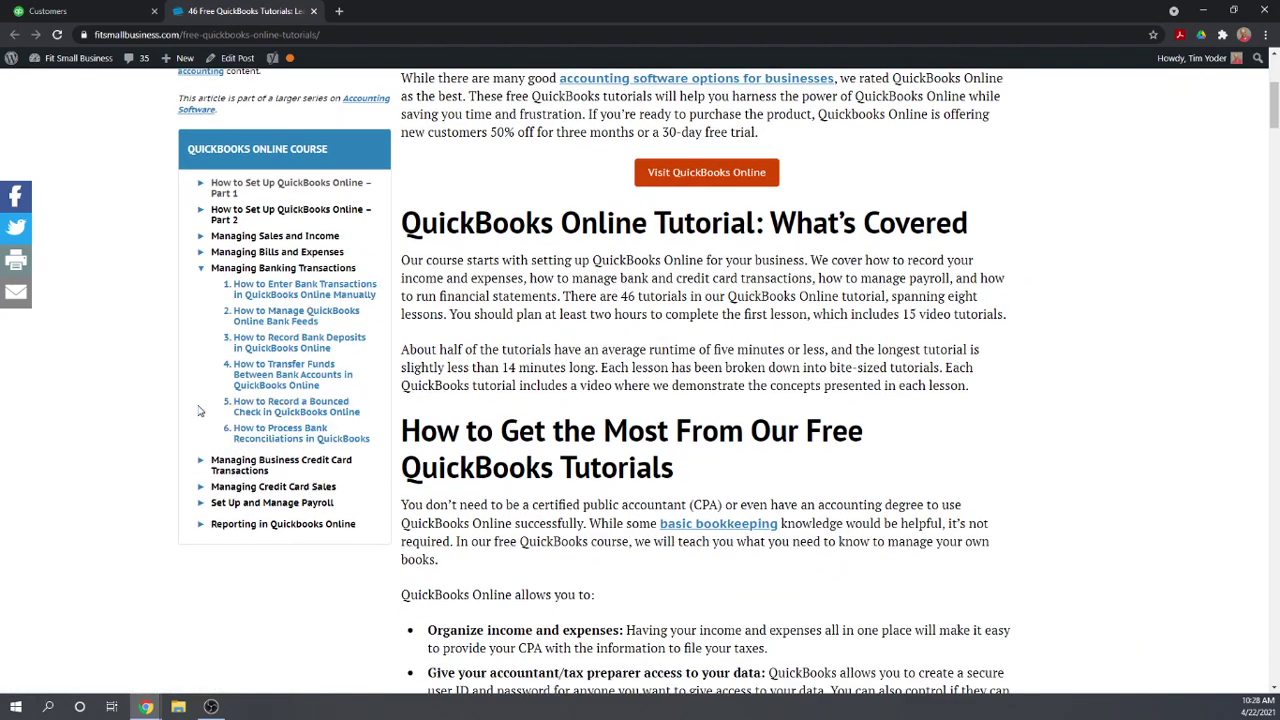
Back in QuickBooks, start a new expense with the Maple Leaf Inc. customer as payee and Chase Checking Account as payment account
{"action": "left_click", "coordinate": [54, 12]}
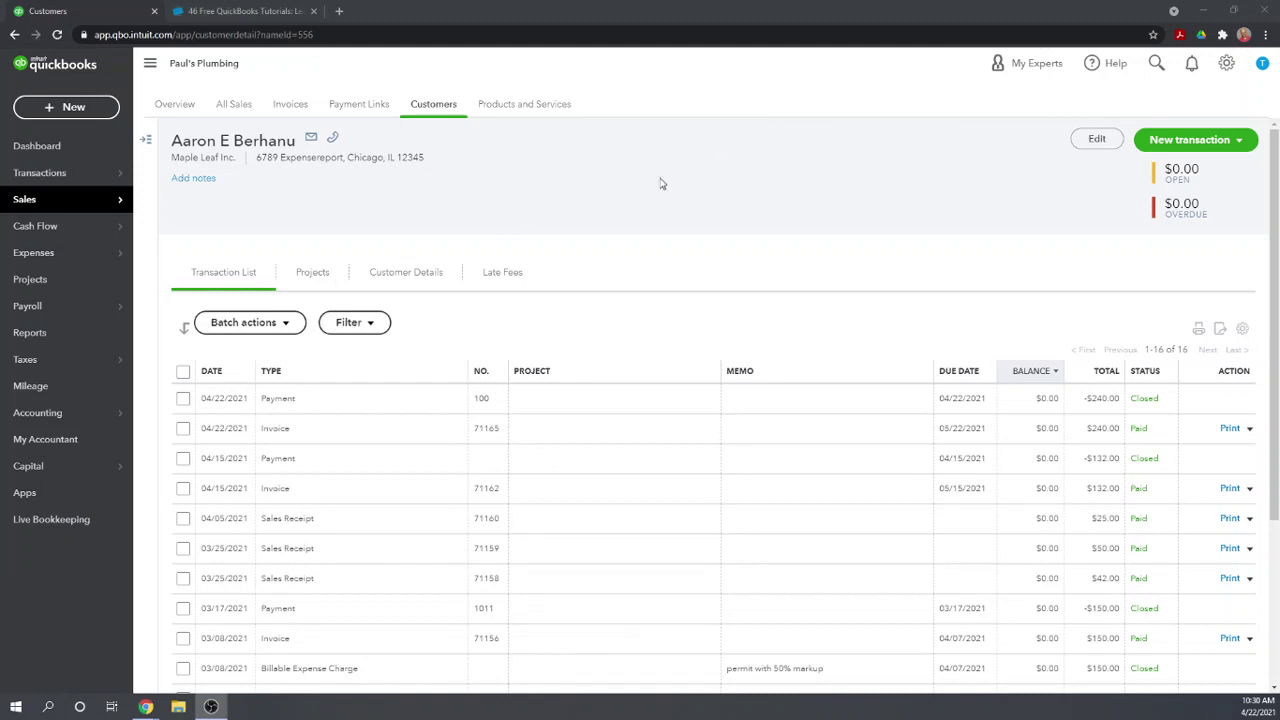
{"action": "left_click", "coordinate": [62, 107]}
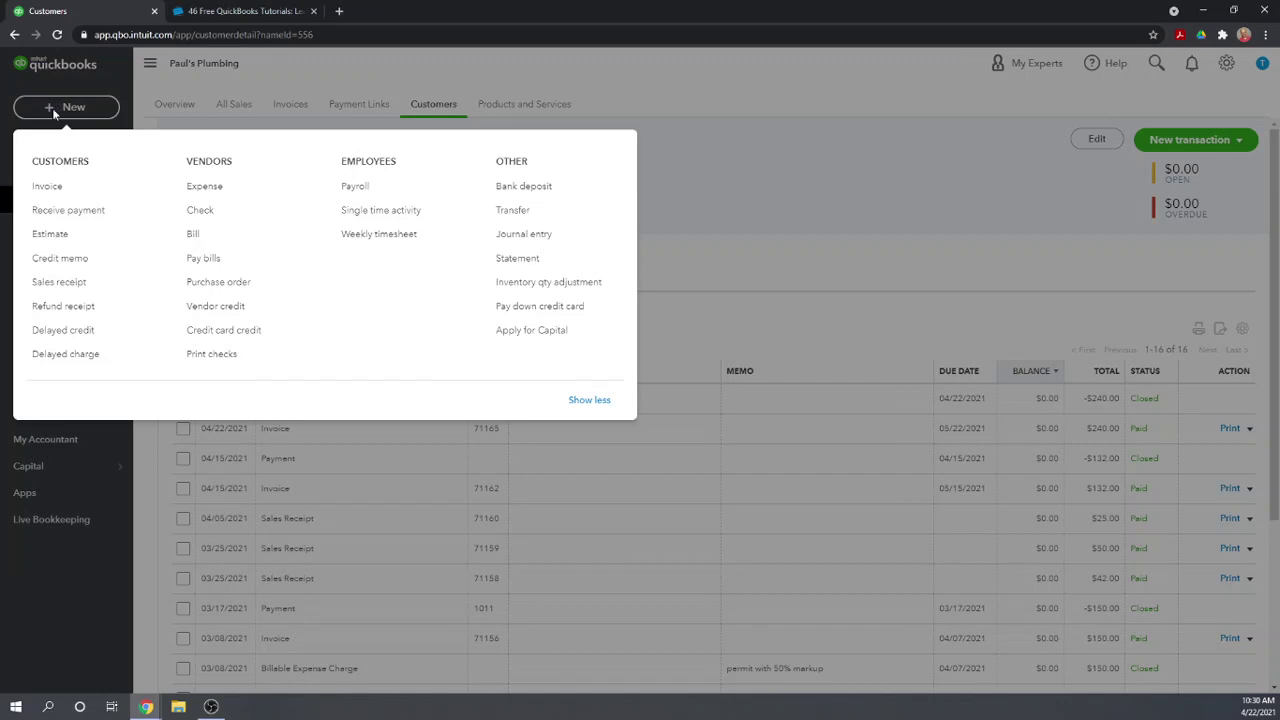
{"action": "left_click", "coordinate": [204, 191]}
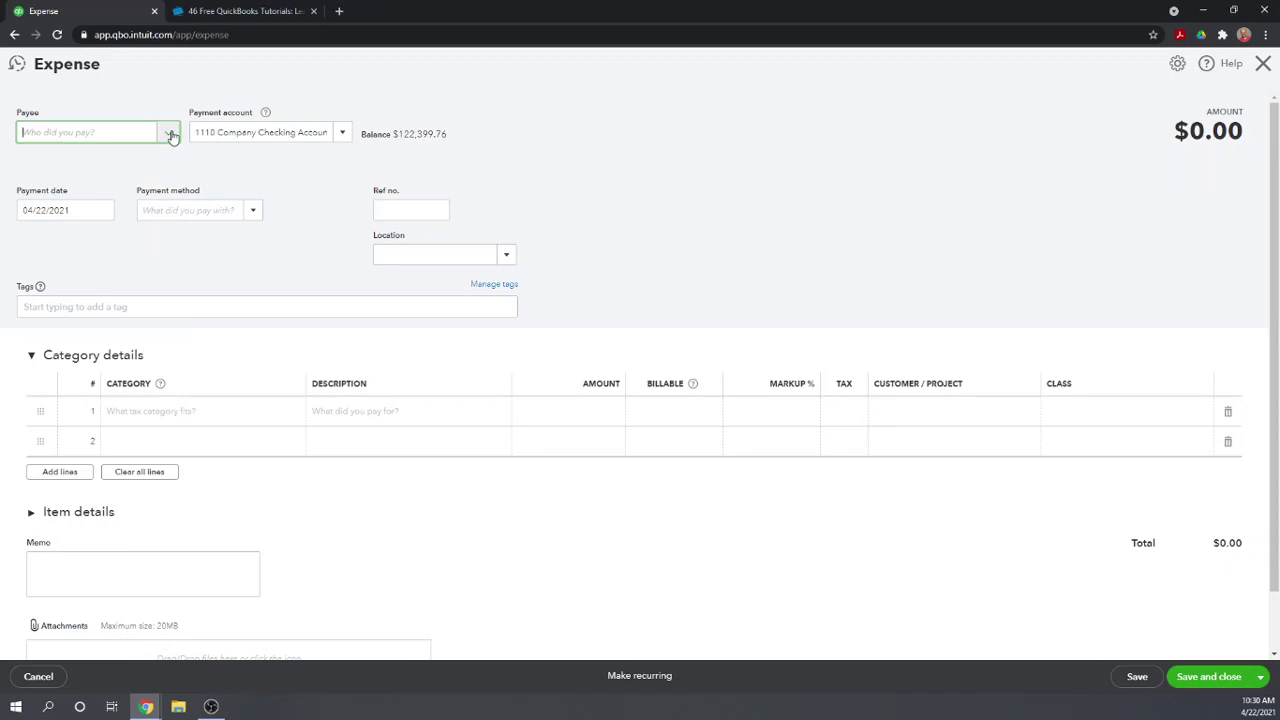
{"action": "left_click", "coordinate": [172, 136]}
{"action": "scroll", "coordinate": [151, 203], "scroll_direction": "down", "scroll_amount": 4}
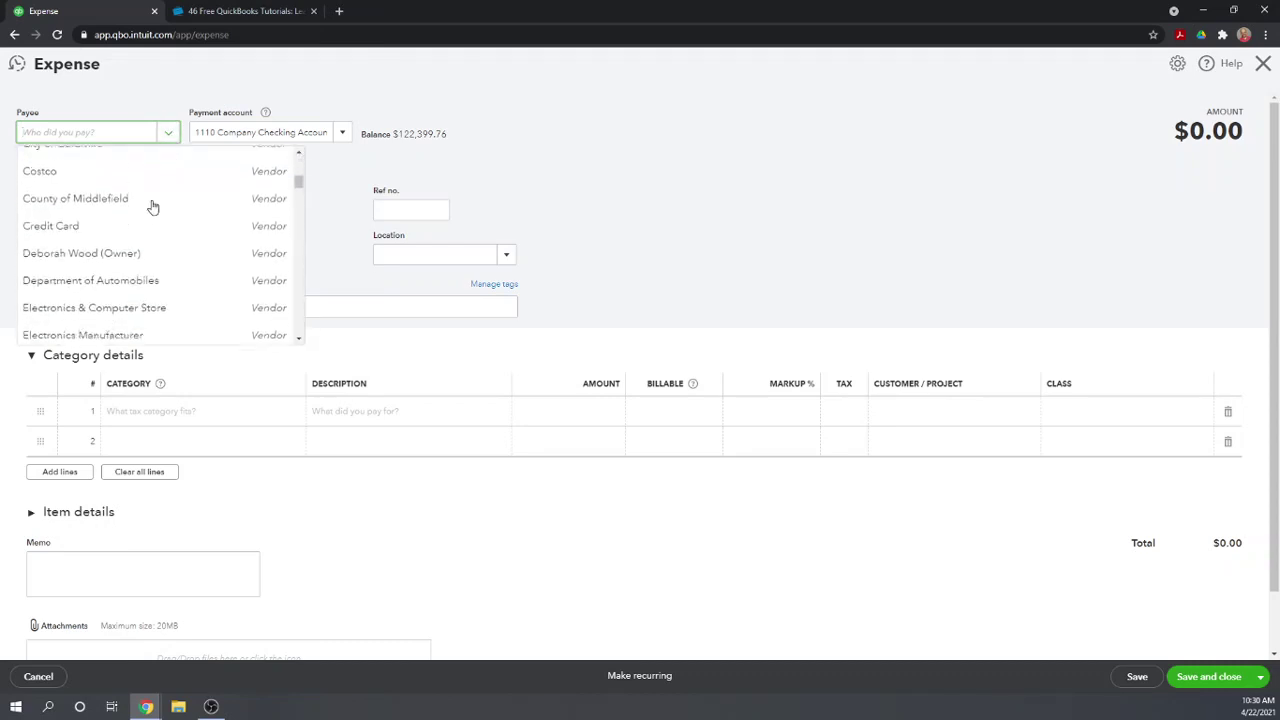
{"action": "scroll", "coordinate": [151, 206], "scroll_direction": "down", "scroll_amount": 12}
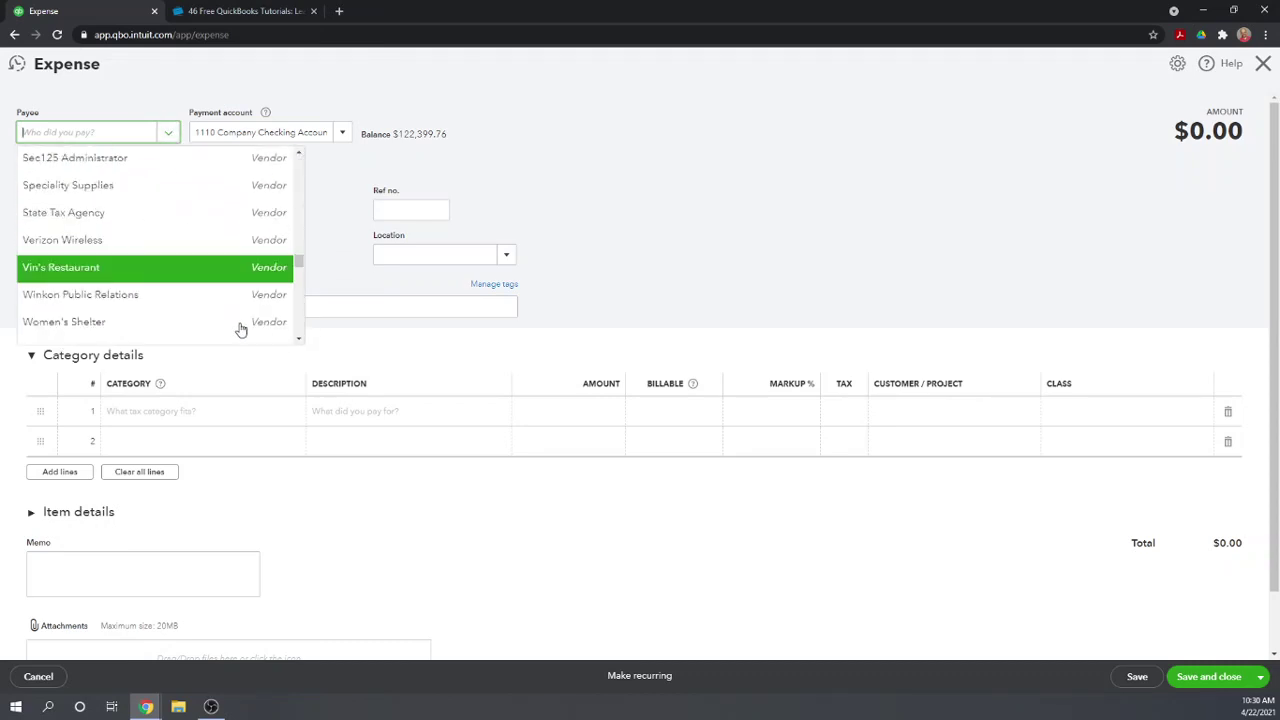
{"action": "scroll", "coordinate": [241, 329], "scroll_direction": "down", "scroll_amount": 5}
{"action": "scroll", "coordinate": [272, 247], "scroll_direction": "down", "scroll_amount": 2}
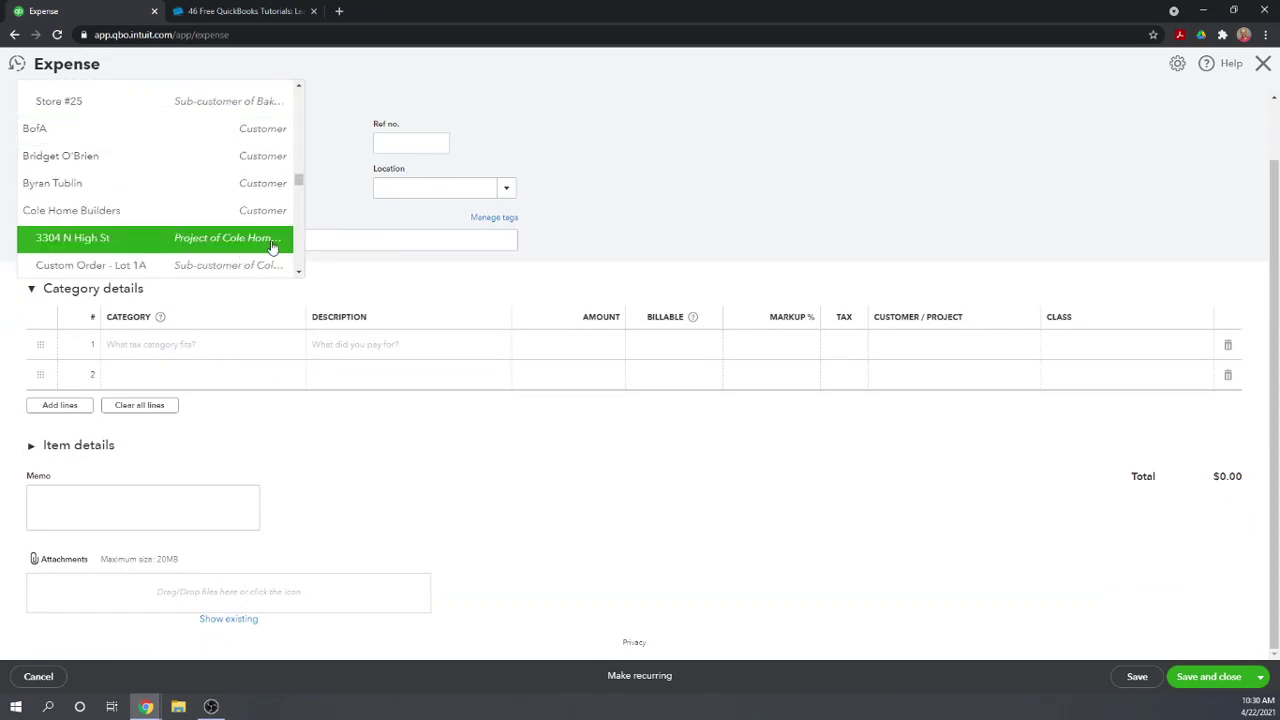
{"action": "scroll", "coordinate": [283, 172], "scroll_direction": "up", "scroll_amount": 3}
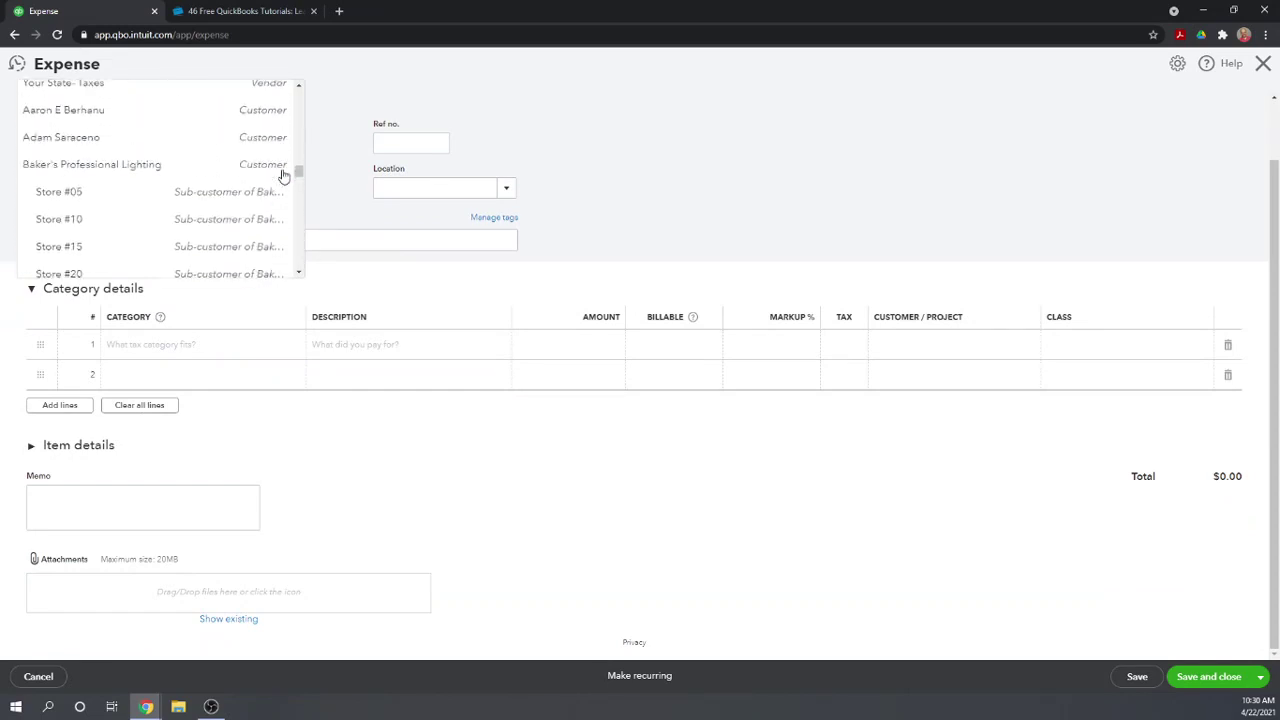
{"action": "scroll", "coordinate": [260, 168], "scroll_direction": "up", "scroll_amount": 2}
{"action": "scroll", "coordinate": [210, 200], "scroll_direction": "down", "scroll_amount": 1}
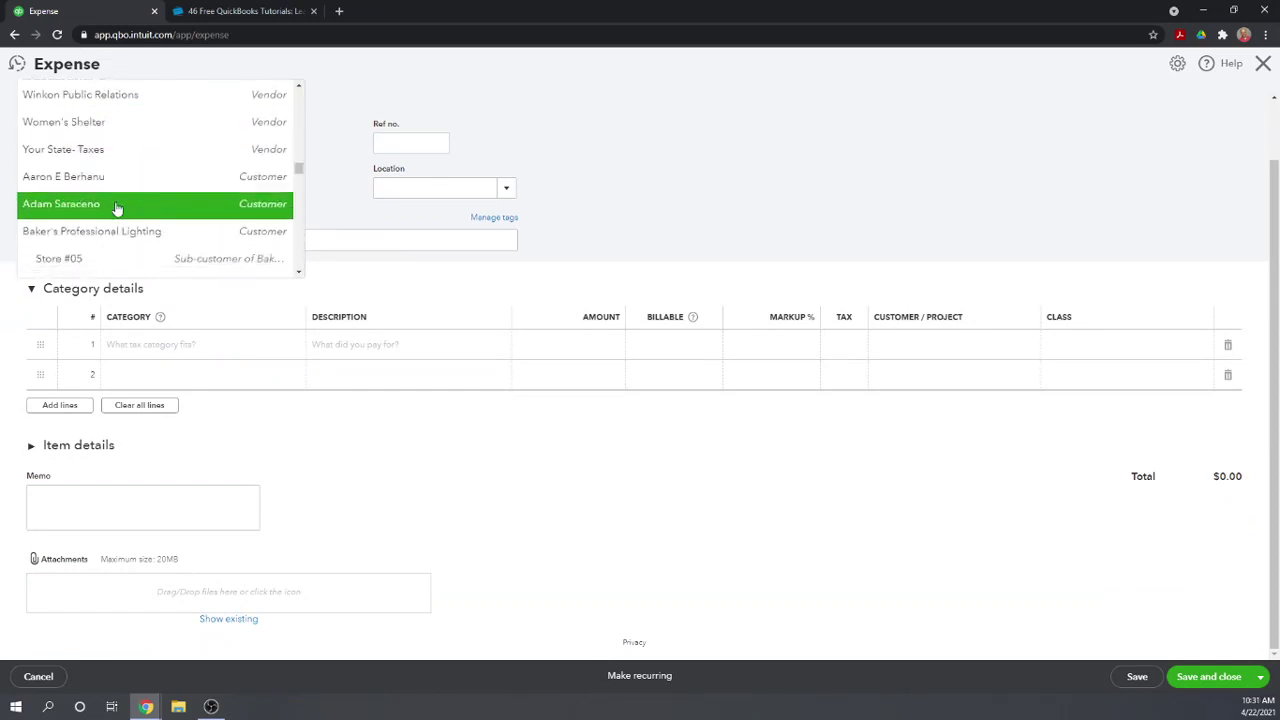
{"action": "left_click", "coordinate": [57, 177]}
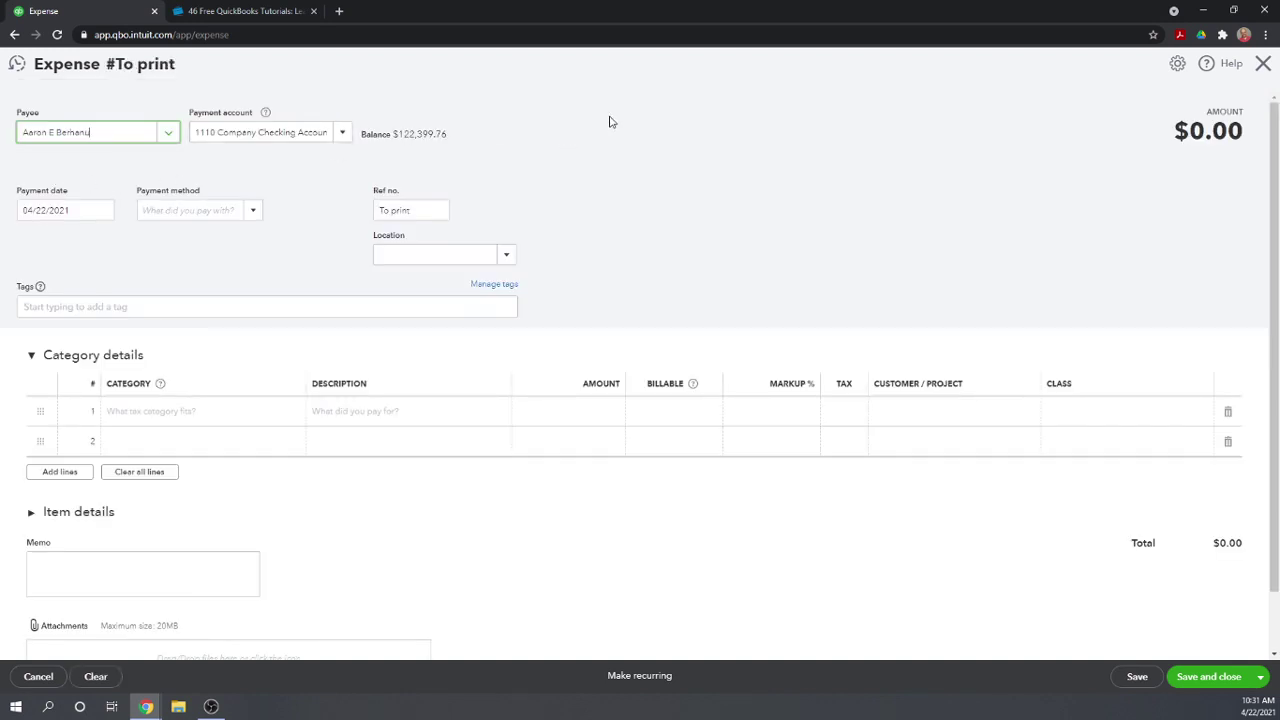
{"action": "left_click", "coordinate": [342, 134]}
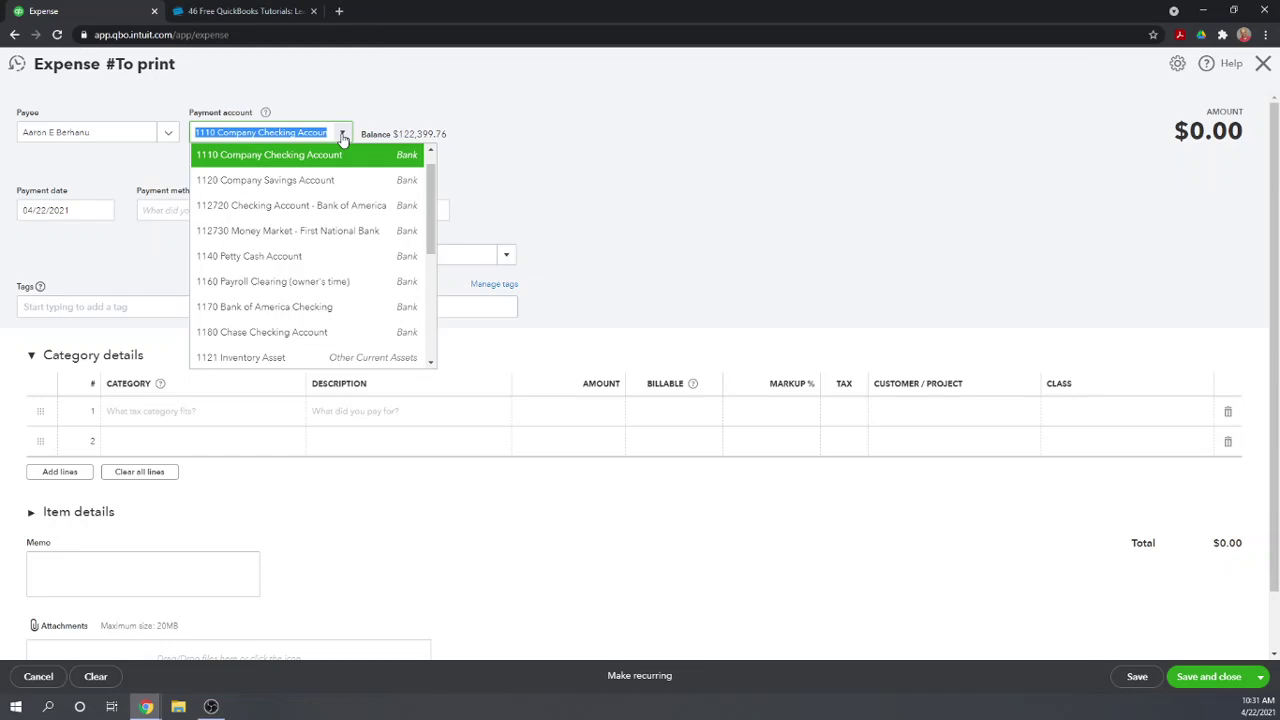
{"action": "left_click", "coordinate": [263, 335]}
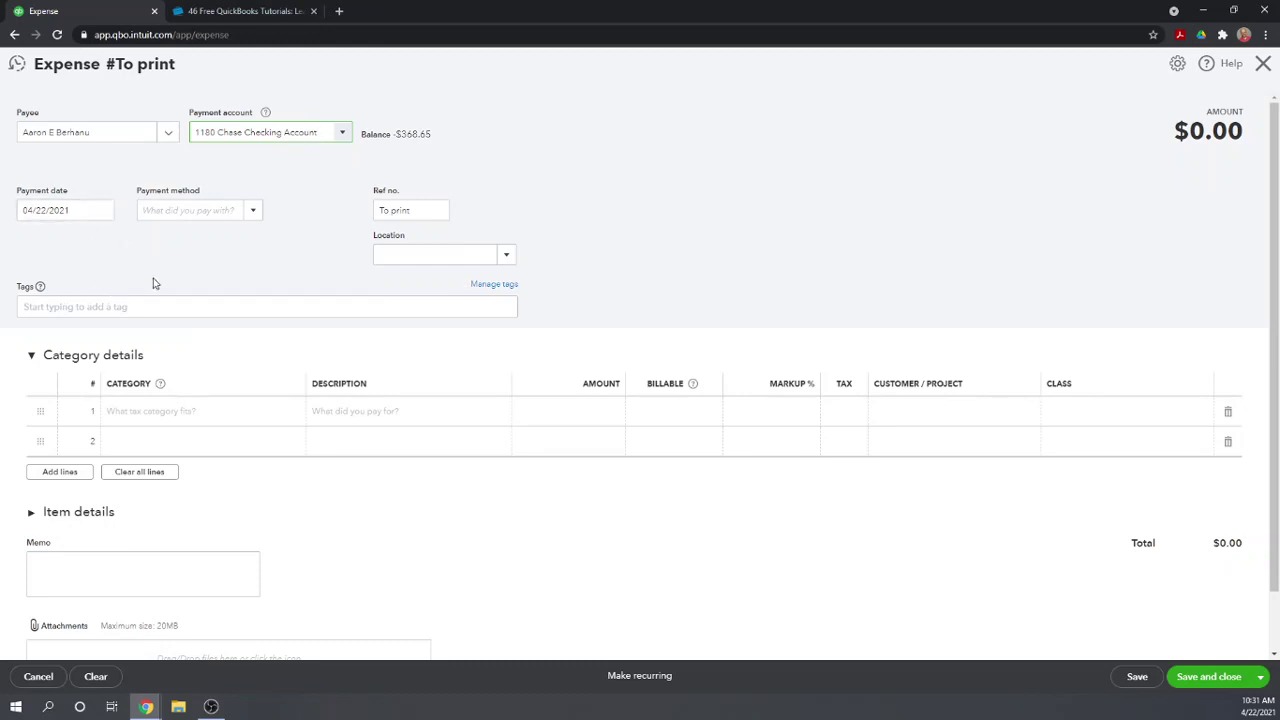
Set the expense's payment method to Cash and the first line's category to 1210 Accounts Receivable
{"action": "left_click", "coordinate": [256, 212]}
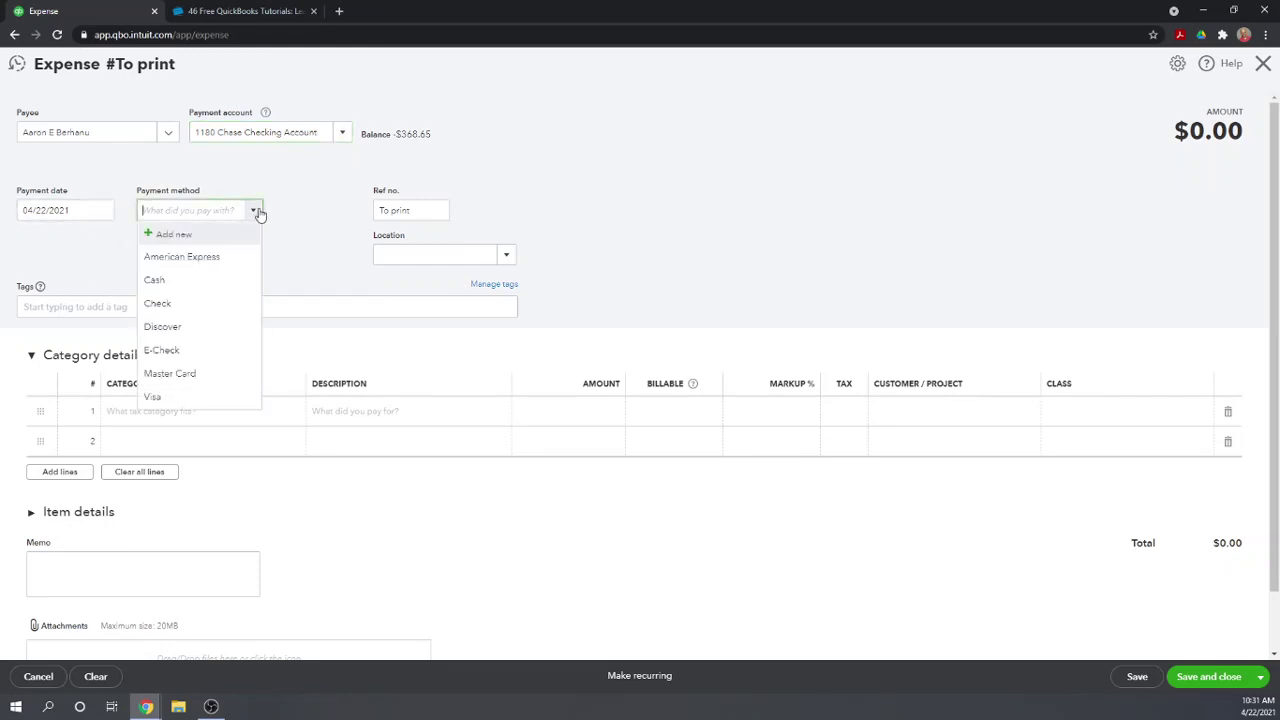
{"action": "left_click", "coordinate": [160, 281]}
{"action": "scroll", "coordinate": [597, 151], "scroll_direction": "down", "scroll_amount": 1}
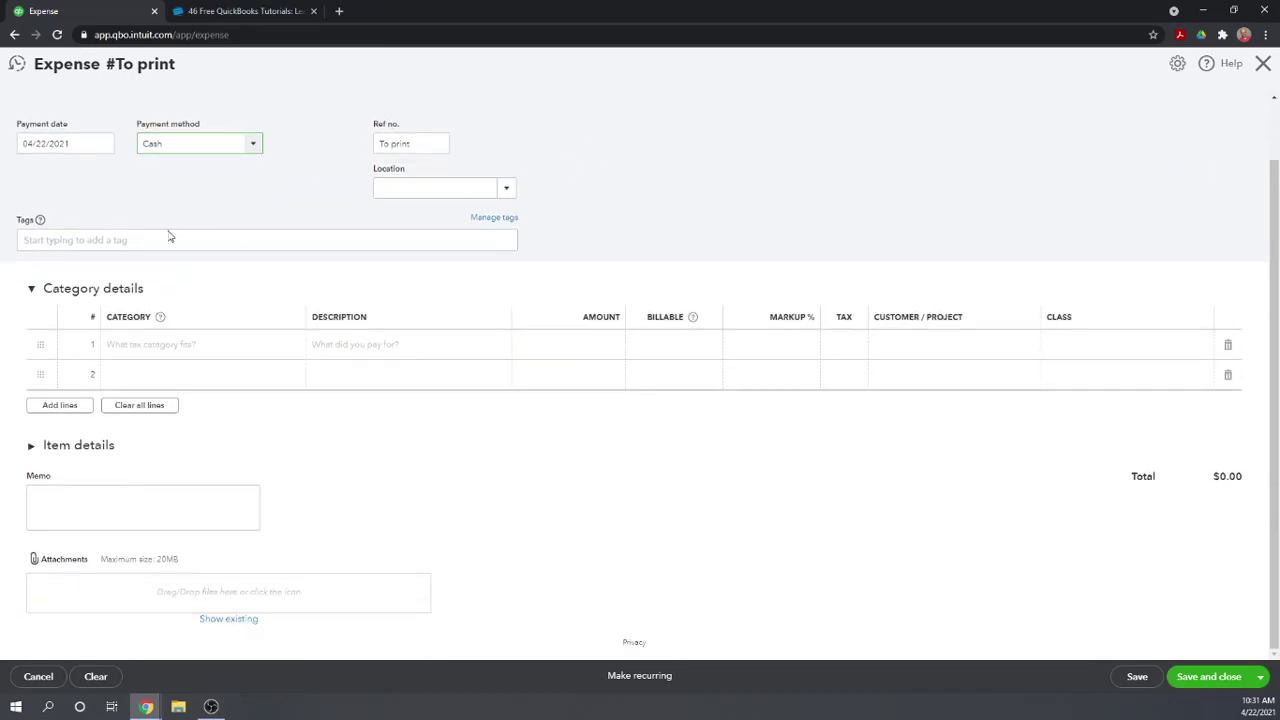
{"action": "left_click", "coordinate": [141, 346]}
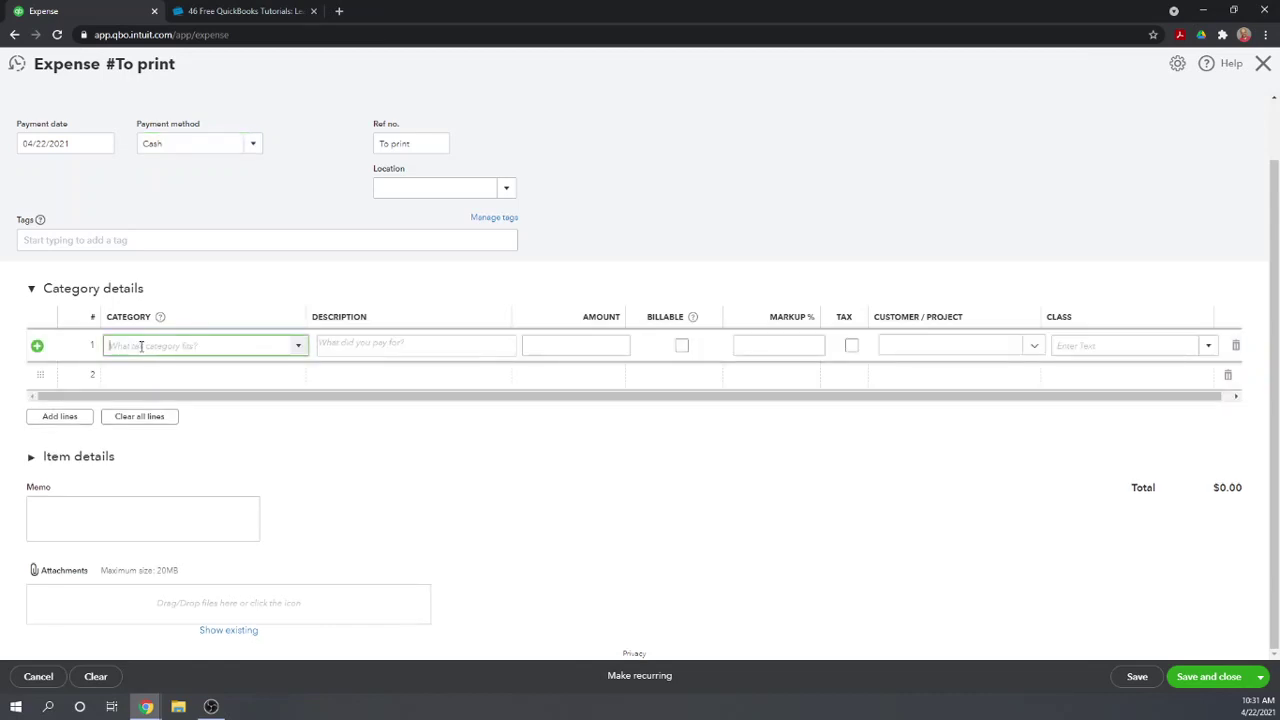
{"action": "left_click", "coordinate": [298, 348]}
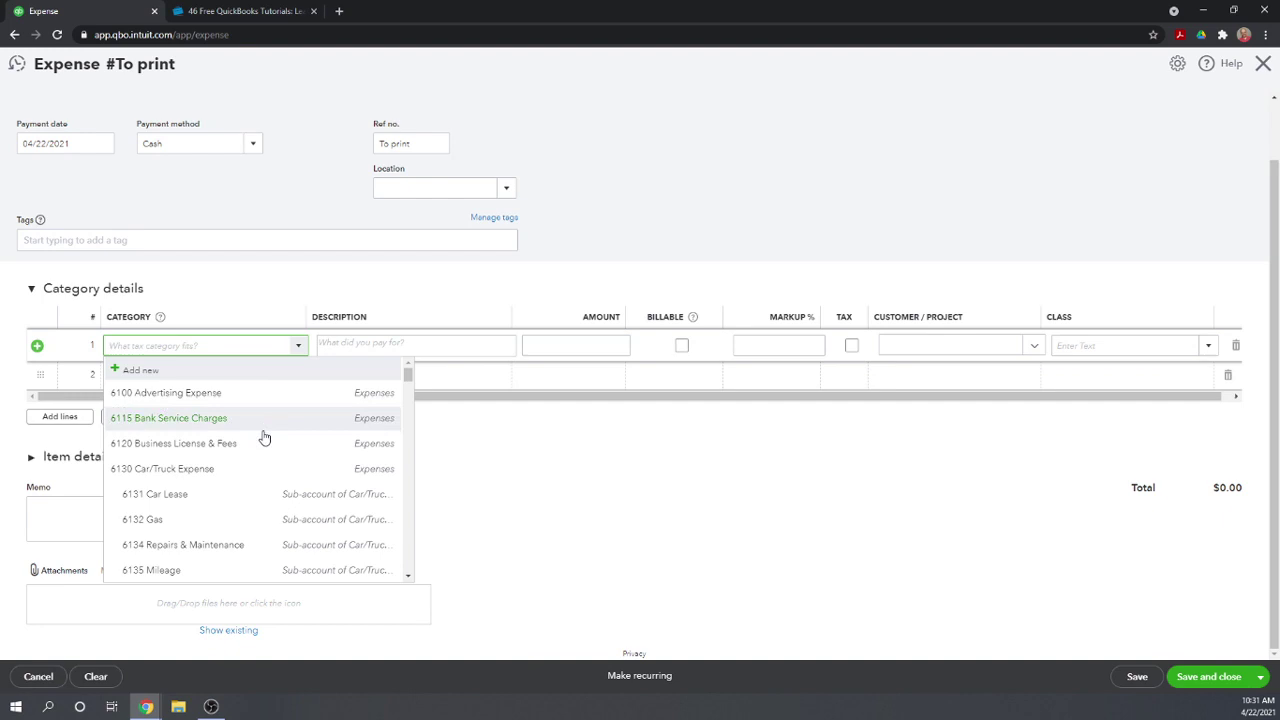
{"action": "scroll", "coordinate": [272, 420], "scroll_direction": "down", "scroll_amount": 2}
{"action": "scroll", "coordinate": [272, 420], "scroll_direction": "down", "scroll_amount": 8}
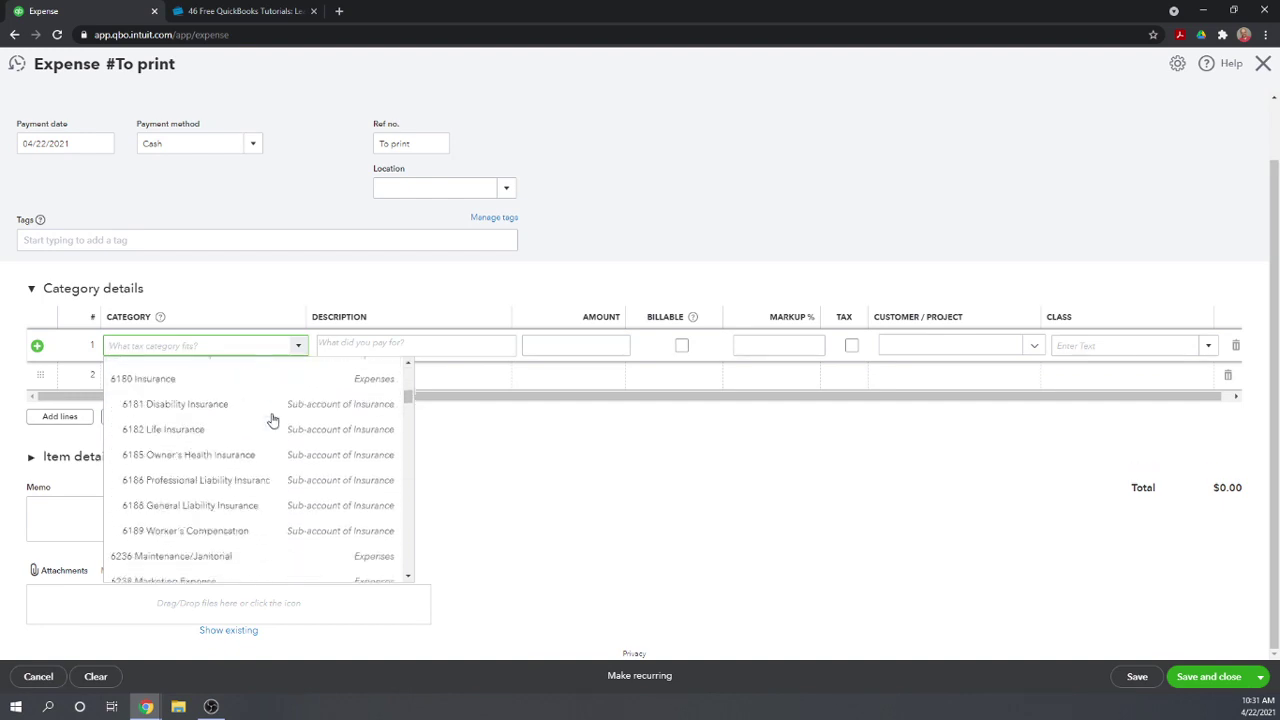
{"action": "scroll", "coordinate": [272, 420], "scroll_direction": "down", "scroll_amount": 10}
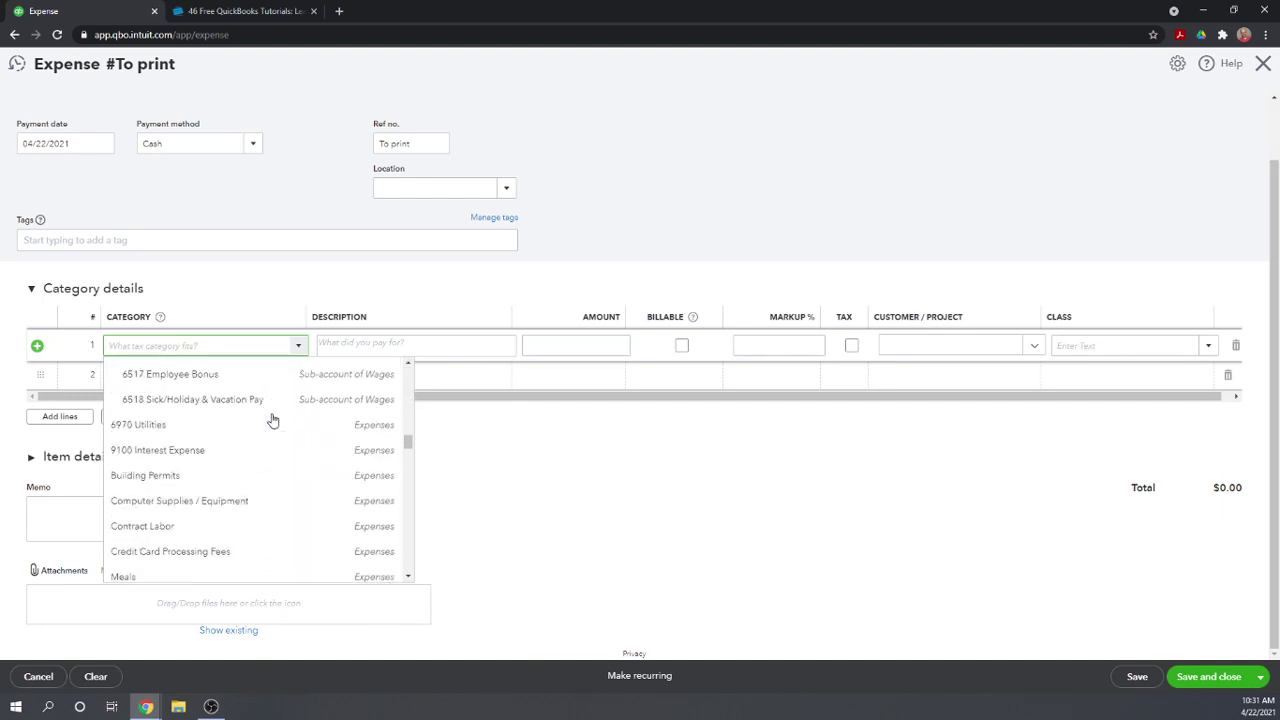
{"action": "scroll", "coordinate": [283, 418], "scroll_direction": "down", "scroll_amount": 1}
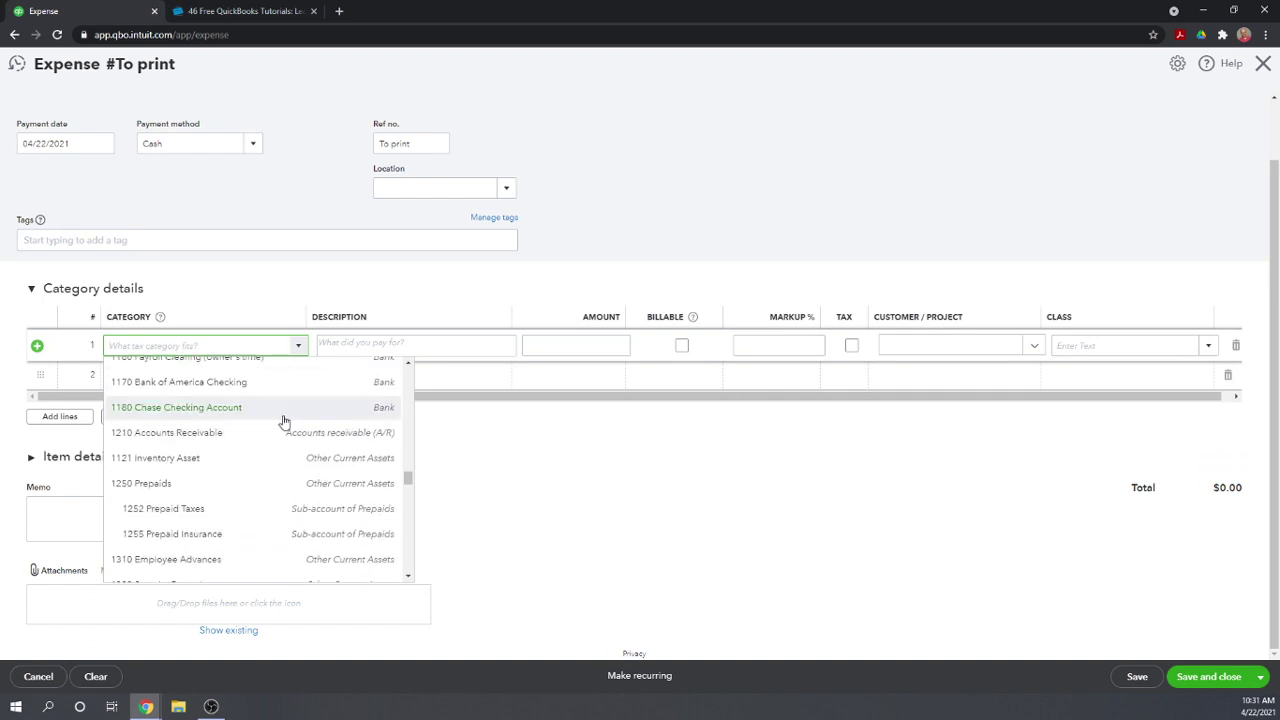
{"action": "left_click", "coordinate": [193, 444]}
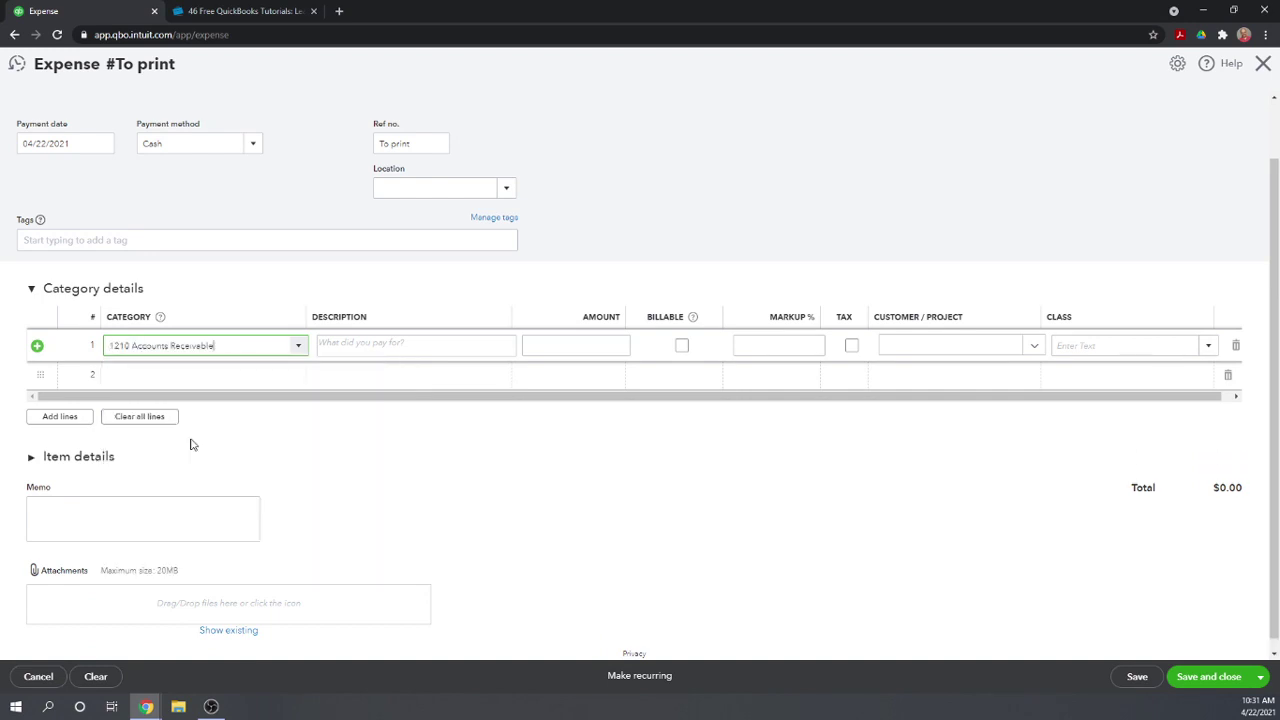
Describe the Accounts Receivable line as "Record Bounced Check #100" with an amount of 240, and save and close the expense
{"action": "left_click", "coordinate": [358, 345]}
{"action": "type", "text": "R"}
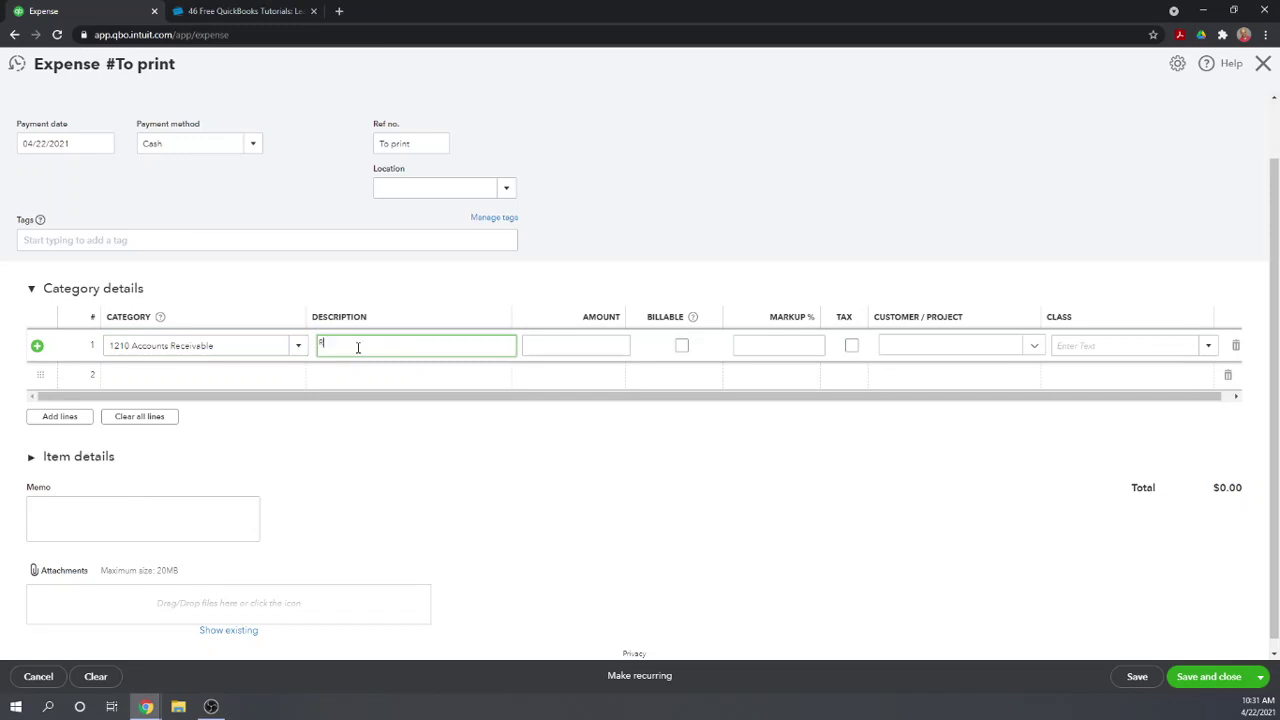
{"action": "type", "text": "ecord Bounced Check #100"}
{"action": "key", "text": "Tab"}
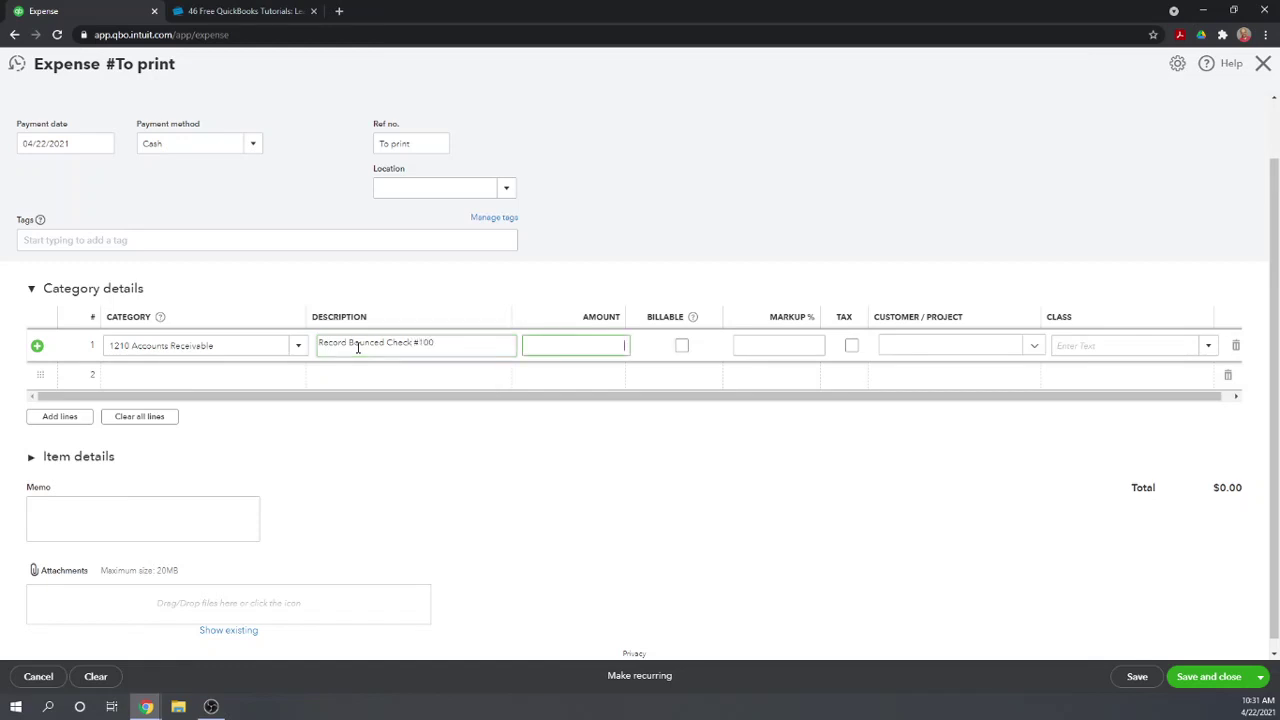
{"action": "type", "text": "240"}
{"action": "key", "text": "Tab"}
{"action": "scroll", "coordinate": [354, 219], "scroll_direction": "up", "scroll_amount": 1}
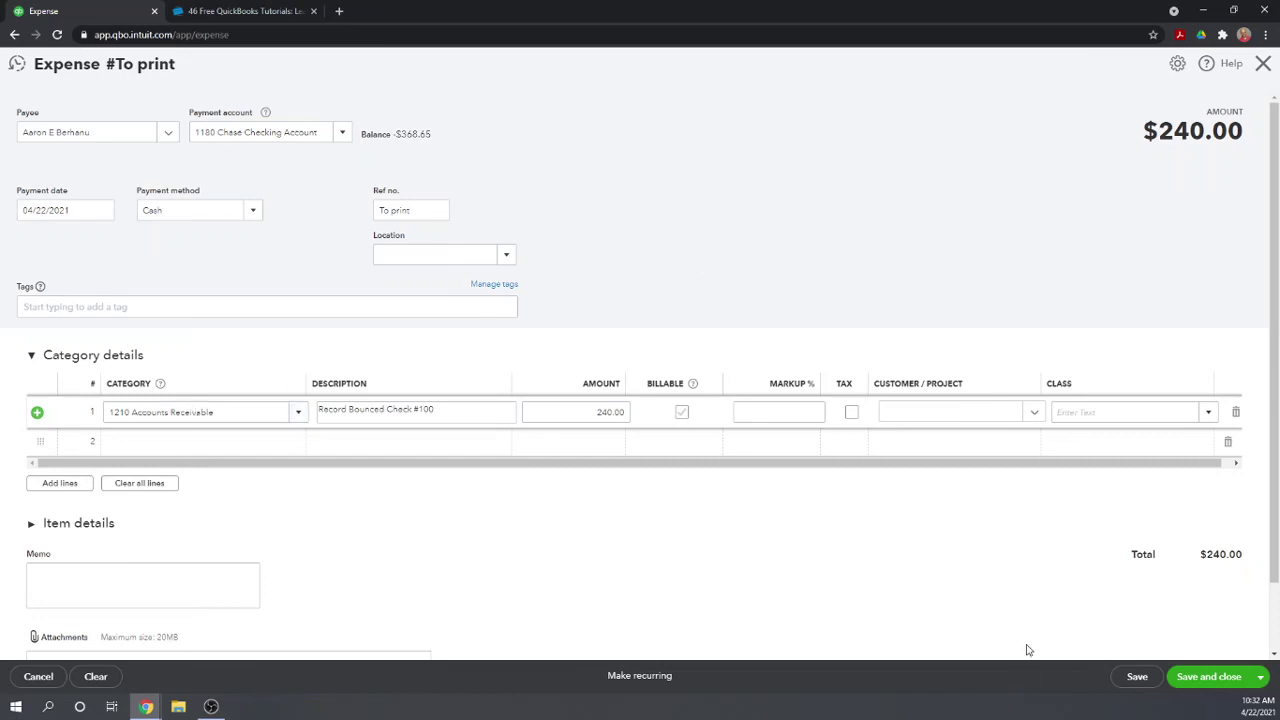
{"action": "left_click", "coordinate": [1208, 678]}
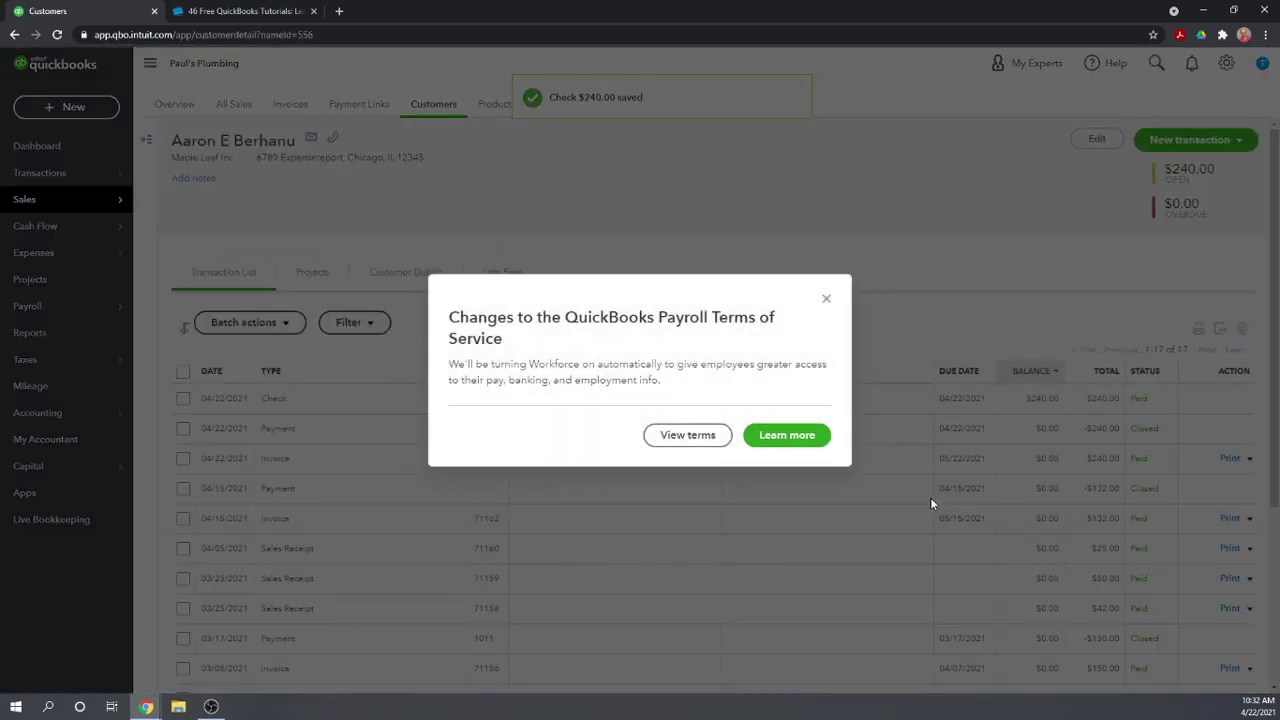
{"action": "left_click", "coordinate": [826, 298]}
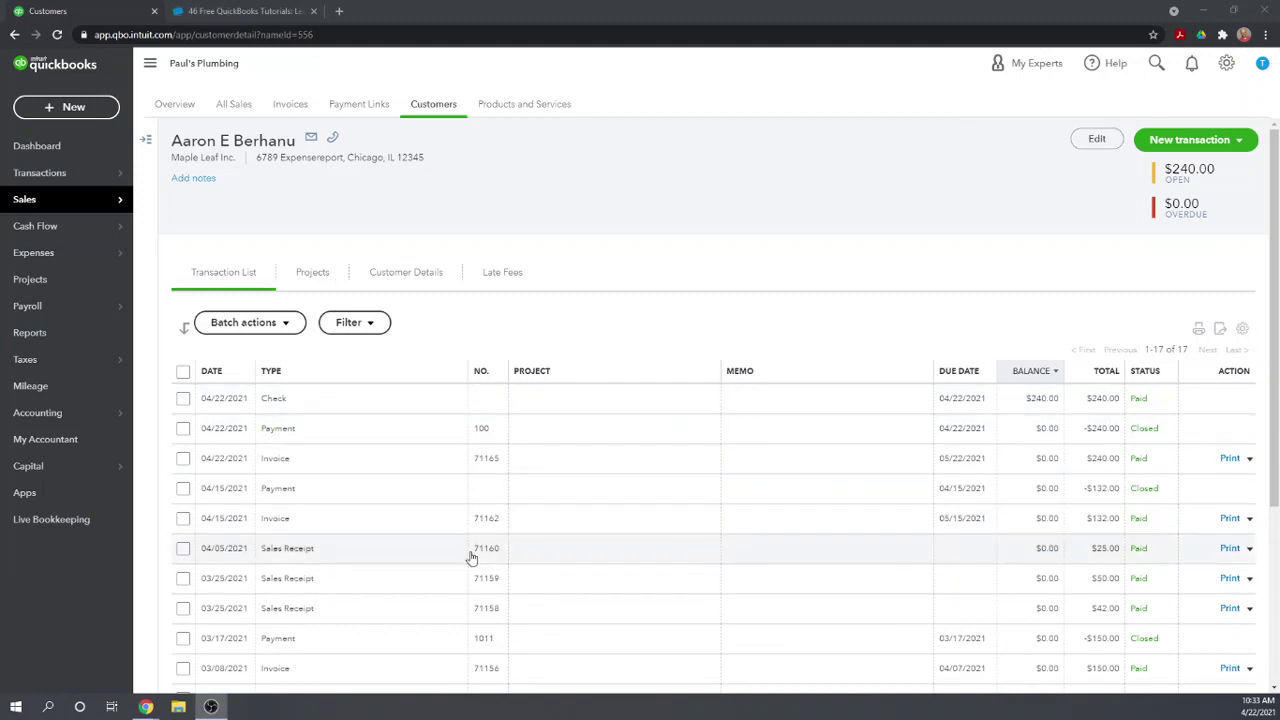
Edit the customer's payment with reference number 100 so it applies to the 04/22/2021 check instead of the invoice, and save the change
{"action": "left_click", "coordinate": [1146, 430]}
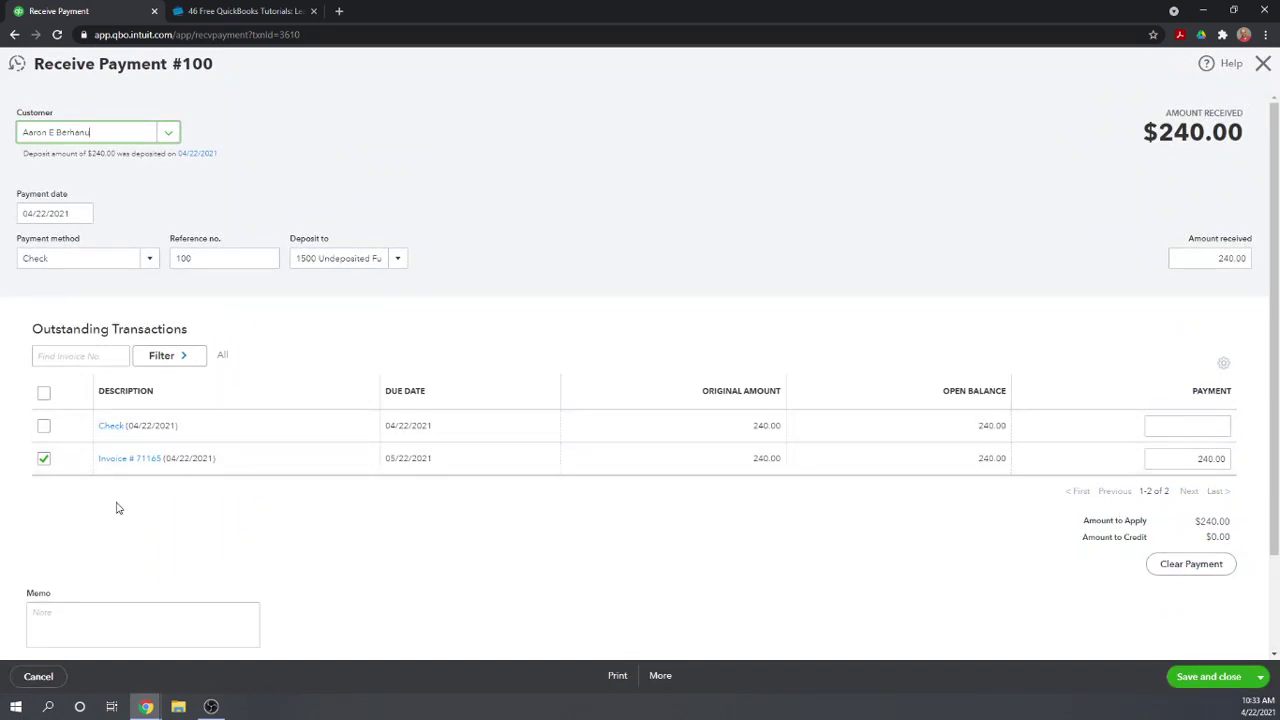
{"action": "left_click", "coordinate": [43, 460]}
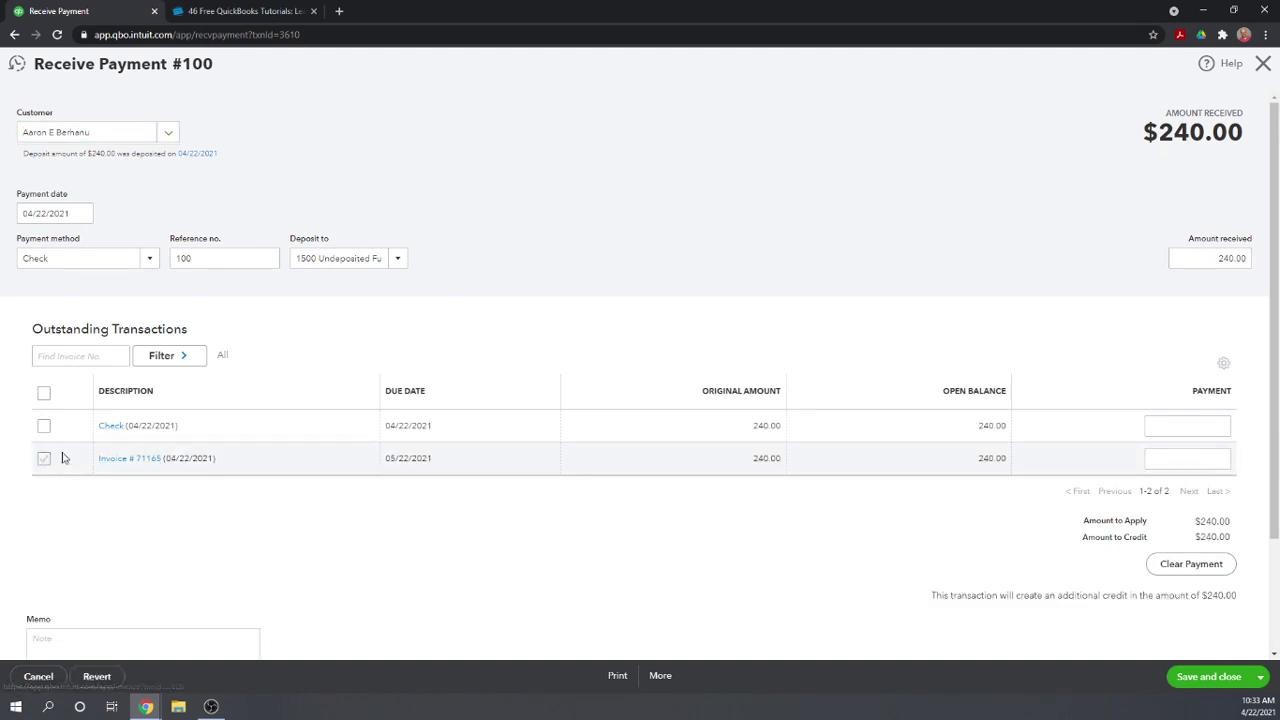
{"action": "left_click", "coordinate": [43, 427]}
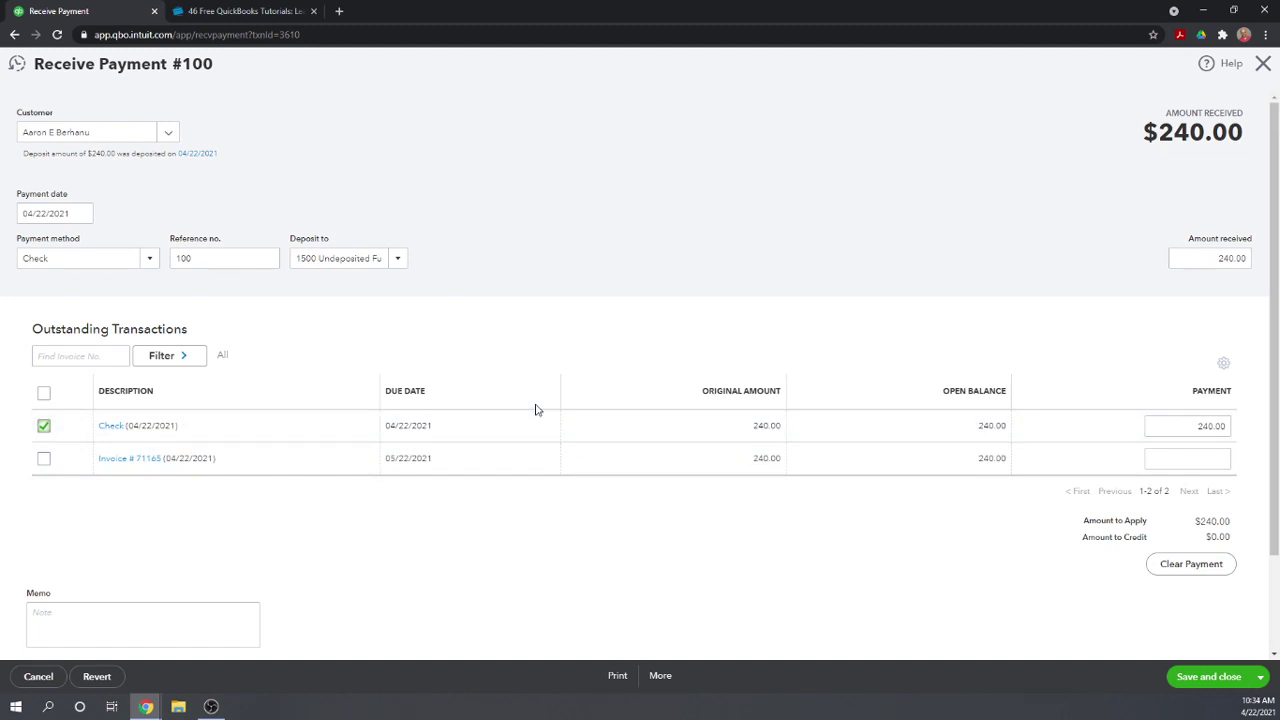
{"action": "left_click", "coordinate": [1206, 678]}
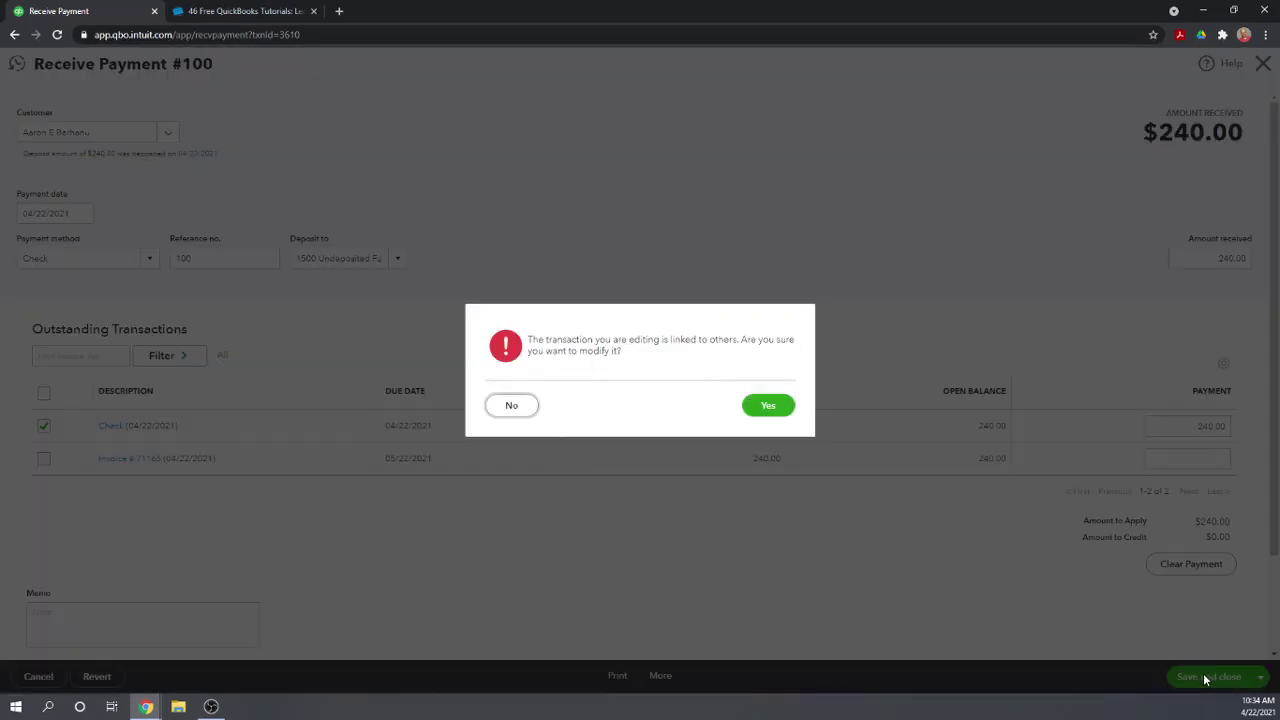
{"action": "left_click", "coordinate": [770, 406]}
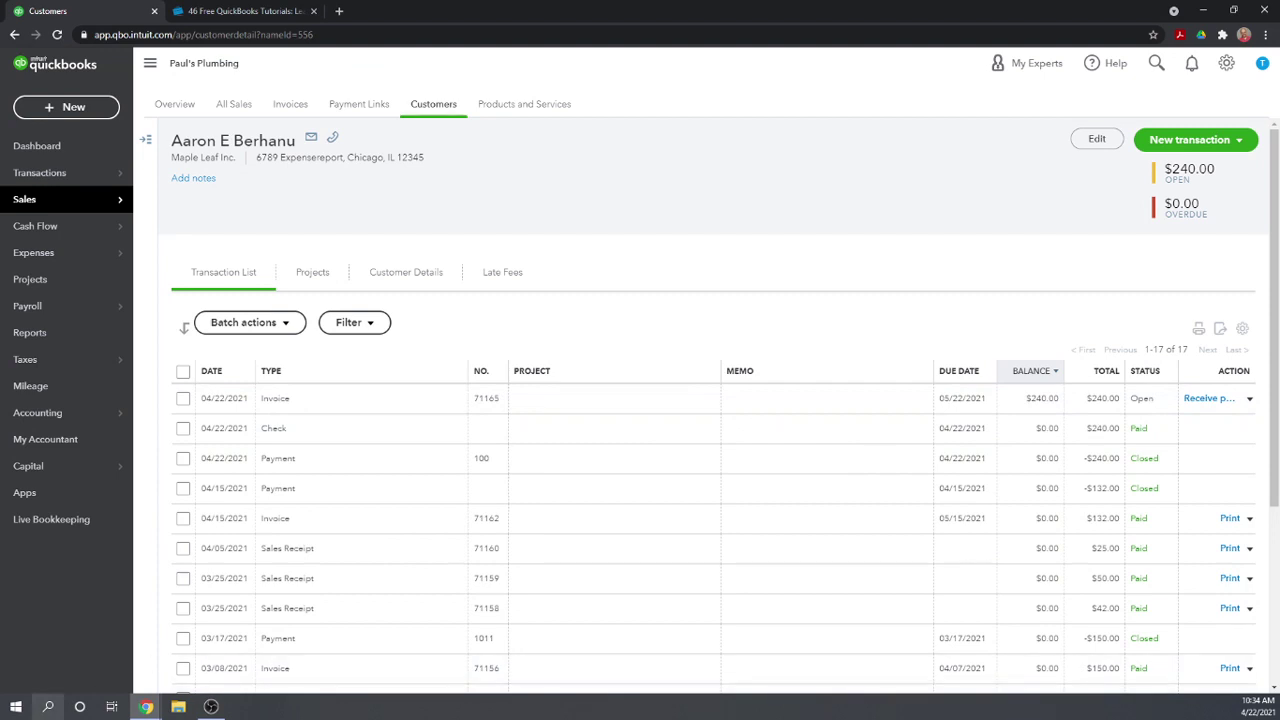
{"action": "left_click", "coordinate": [211, 706]}
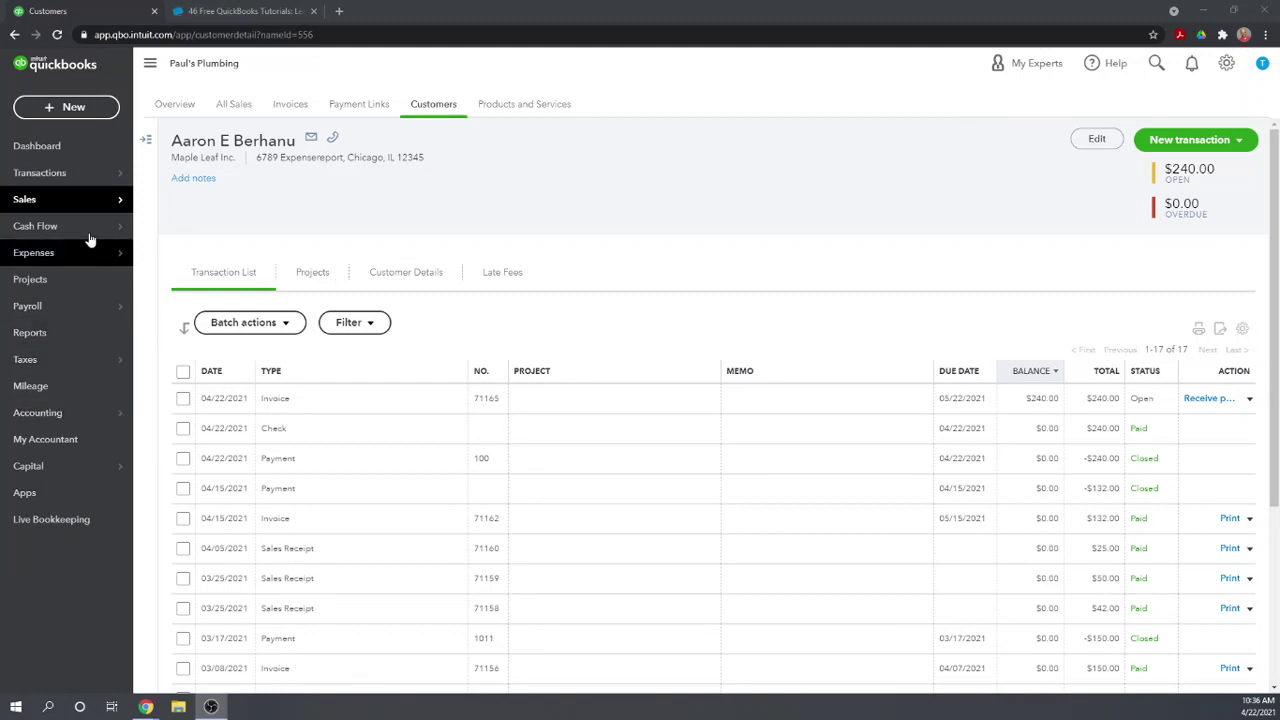
Start a new expense with Chase Bank added as a new vendor payee and 1180 Chase Checking Account as payment account
{"action": "left_click", "coordinate": [60, 107]}
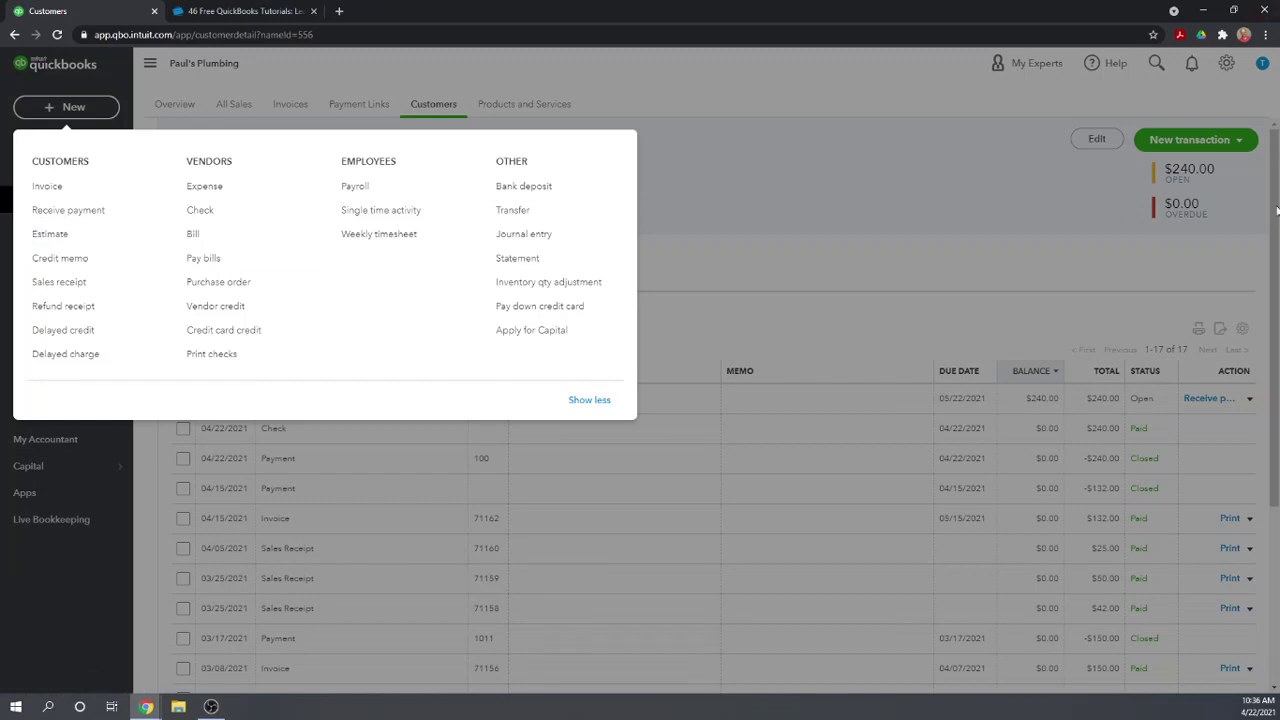
{"action": "left_click", "coordinate": [214, 189]}
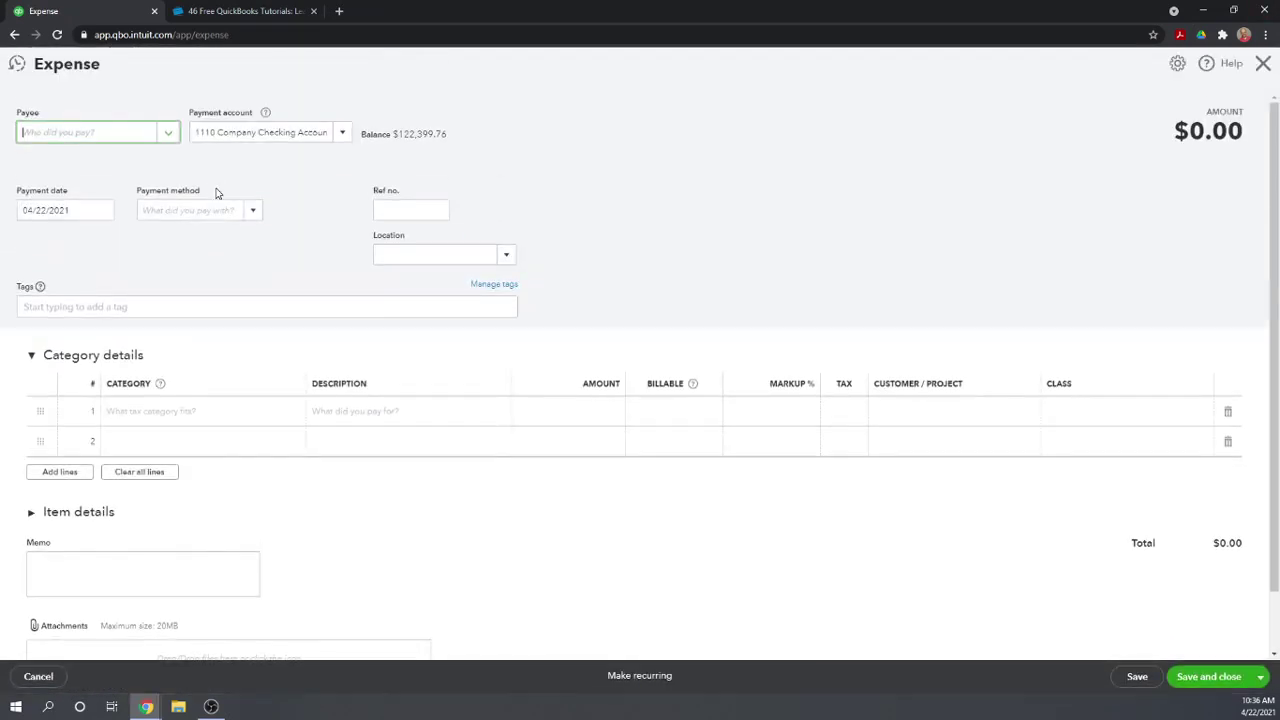
{"action": "left_click", "coordinate": [171, 138]}
{"action": "scroll", "coordinate": [114, 222], "scroll_direction": "down", "scroll_amount": 2}
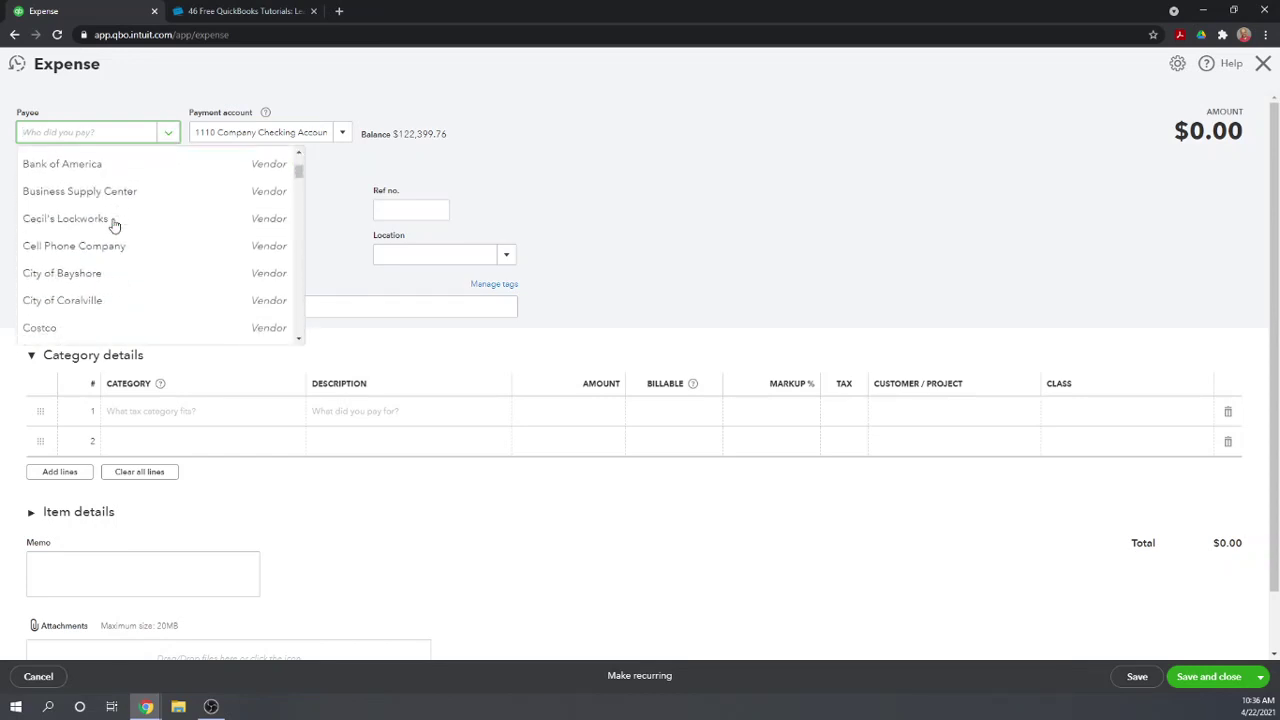
{"action": "scroll", "coordinate": [114, 224], "scroll_direction": "down", "scroll_amount": 3}
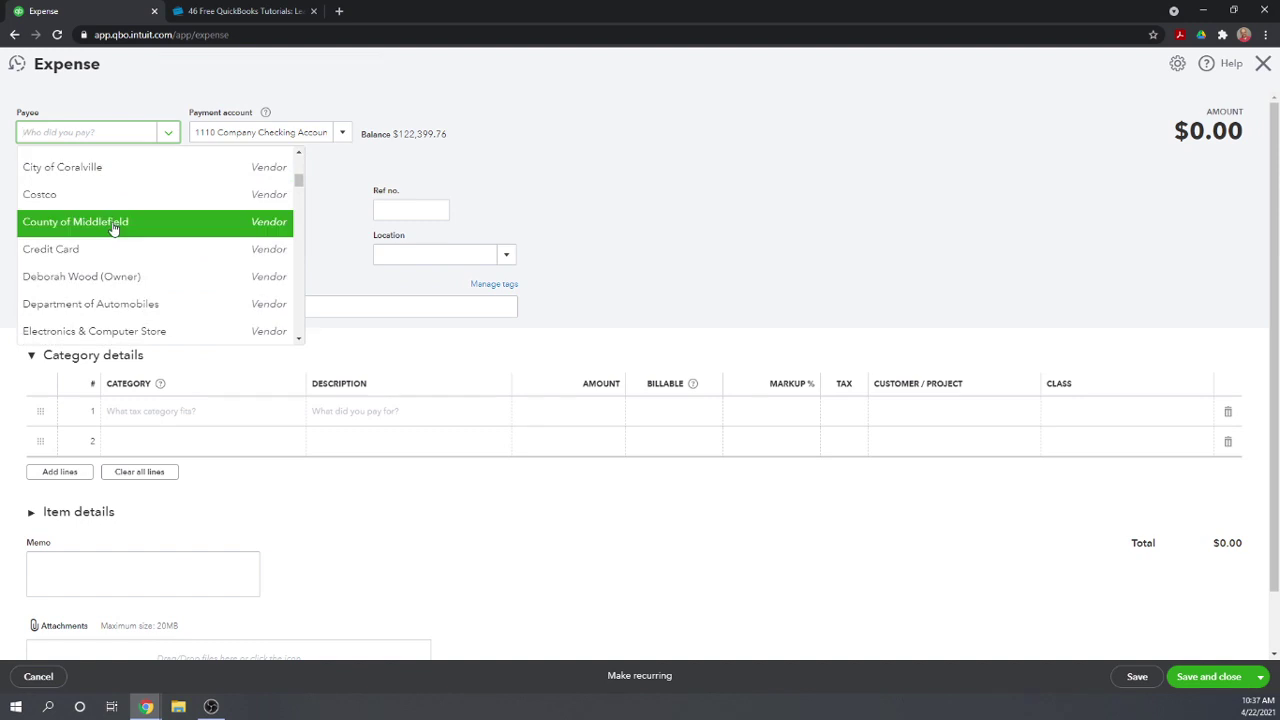
{"action": "scroll", "coordinate": [114, 228], "scroll_direction": "up", "scroll_amount": 5}
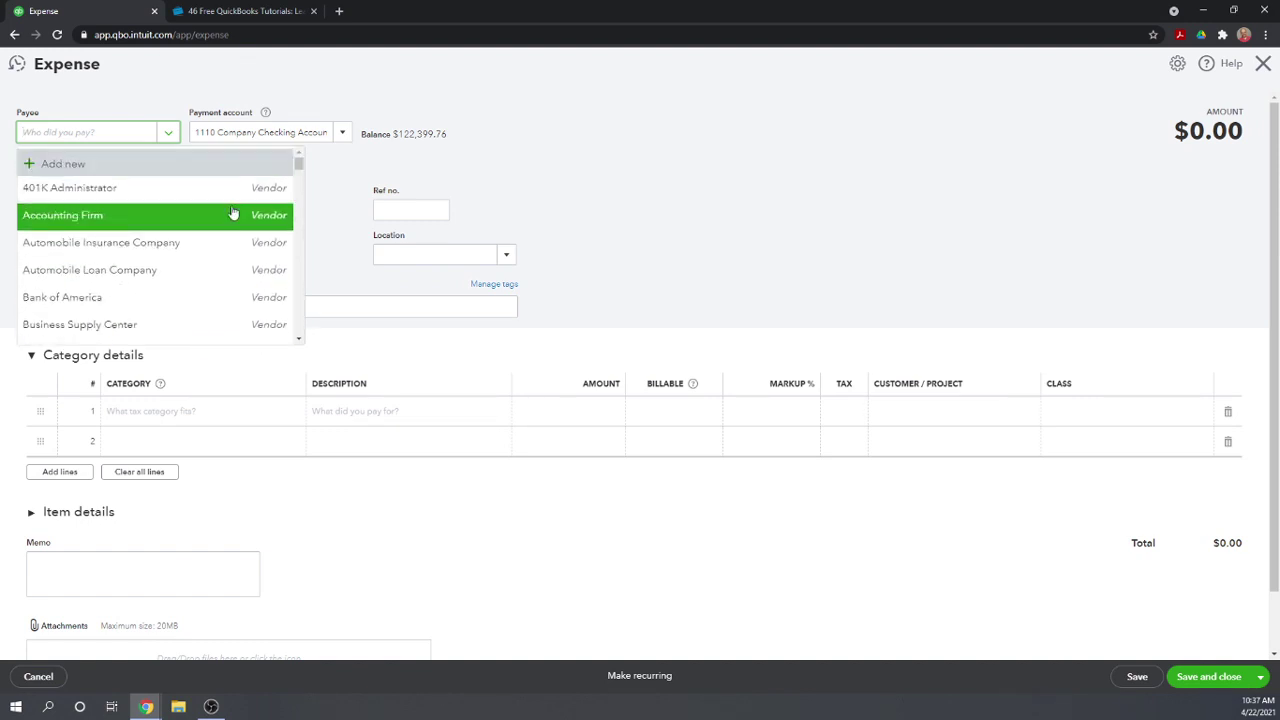
{"action": "left_click", "coordinate": [53, 137]}
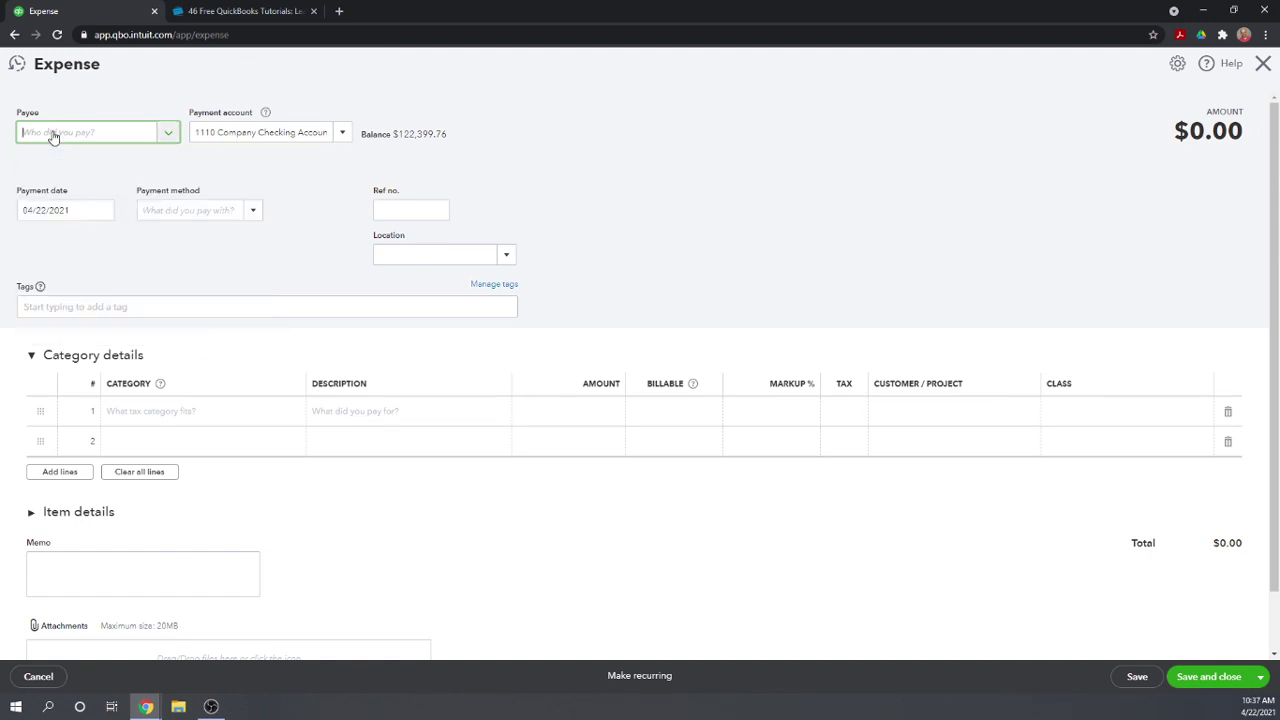
{"action": "type", "text": "Chase"}
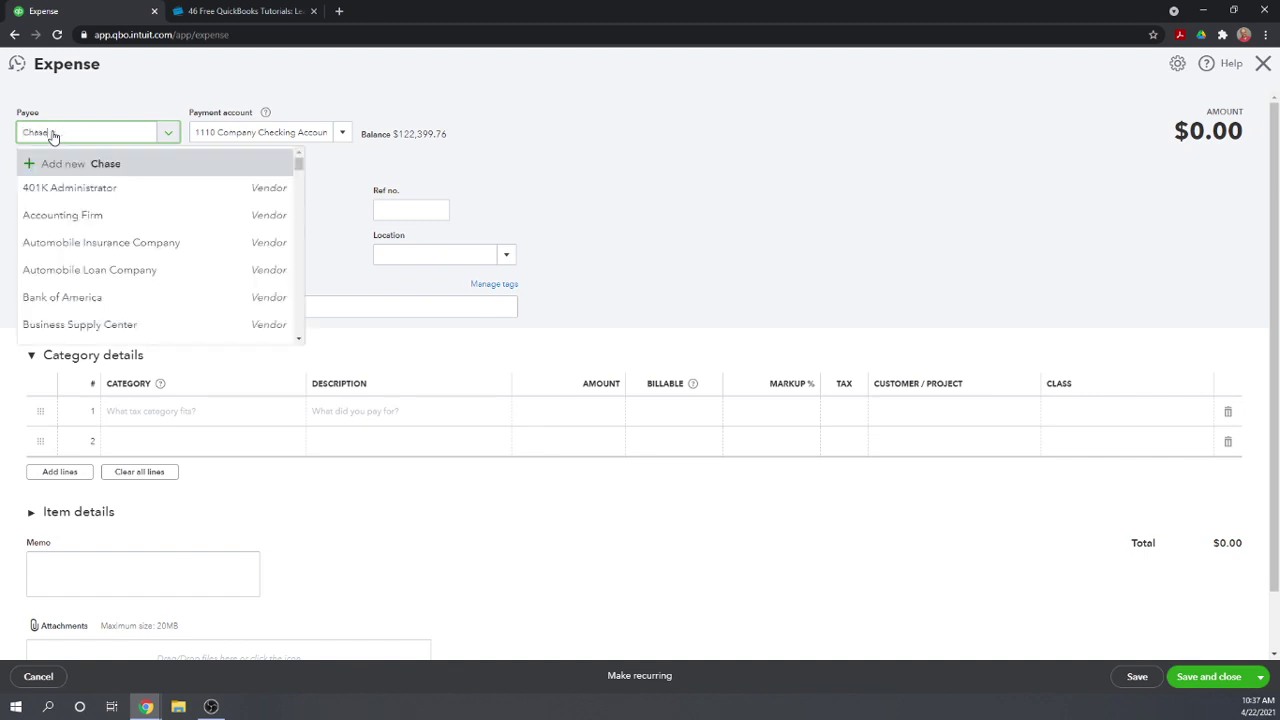
{"action": "type", "text": " Bank"}
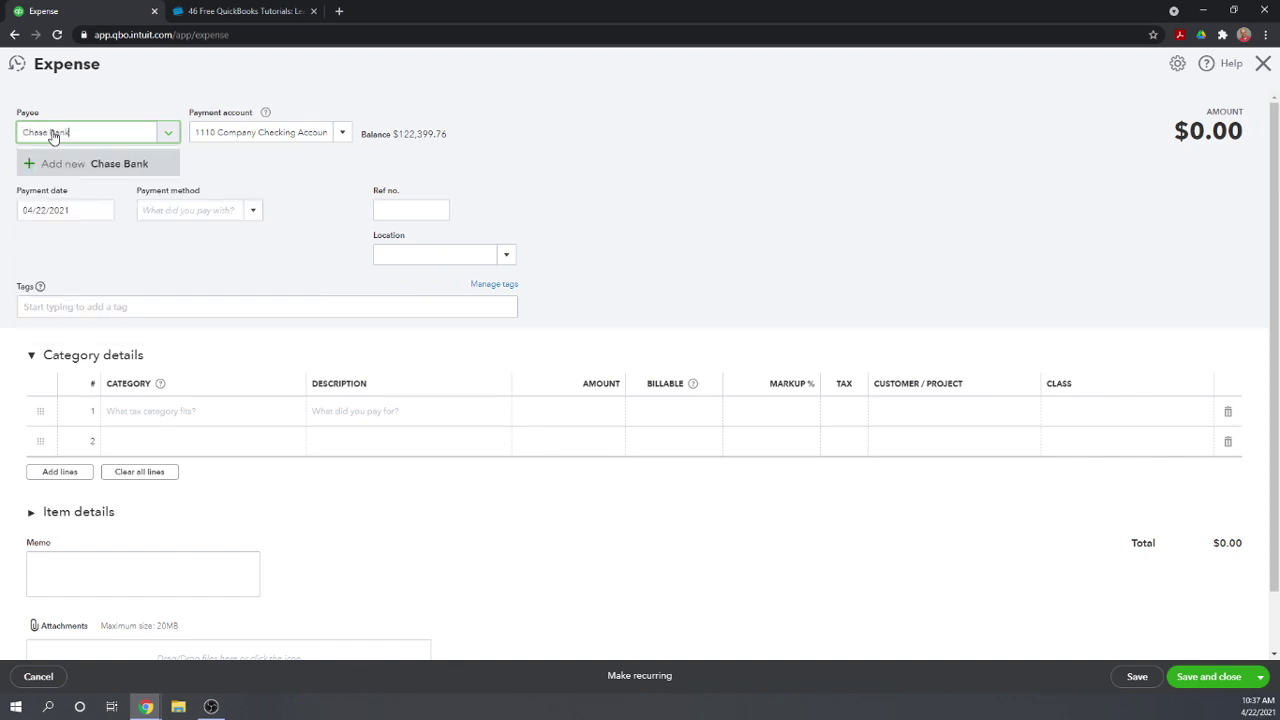
{"action": "left_click", "coordinate": [88, 164]}
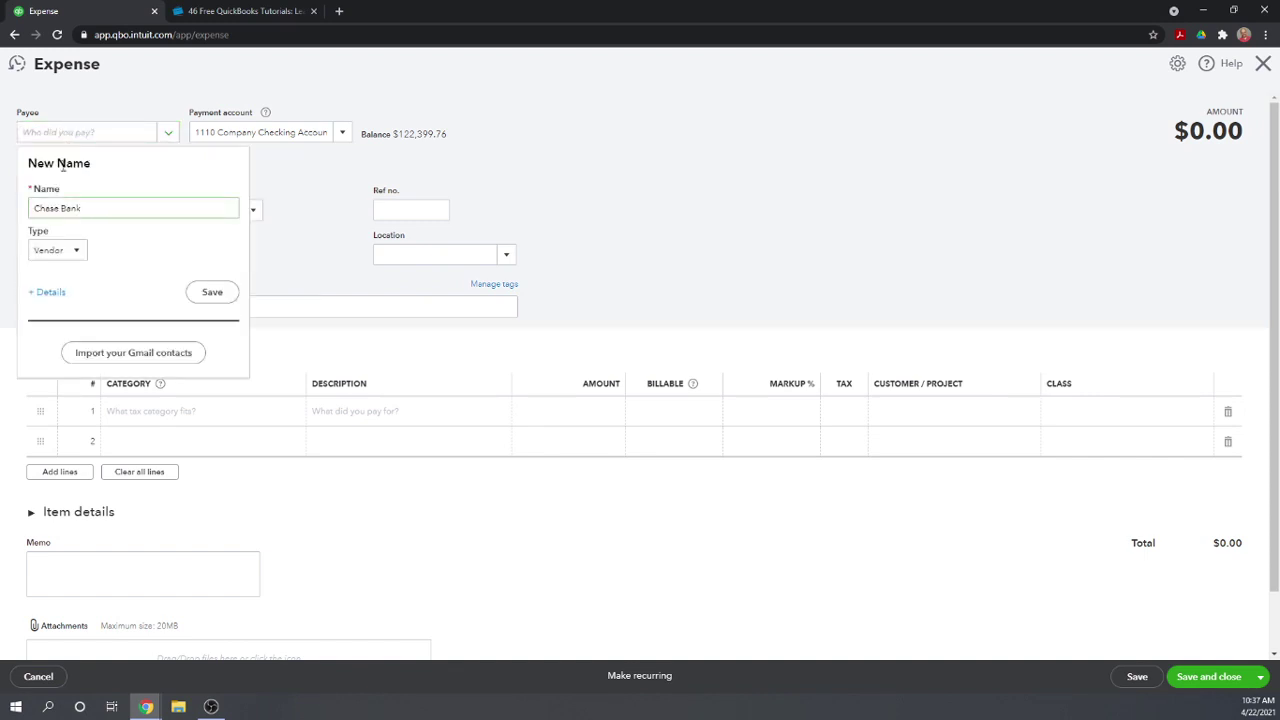
{"action": "left_click", "coordinate": [211, 291]}
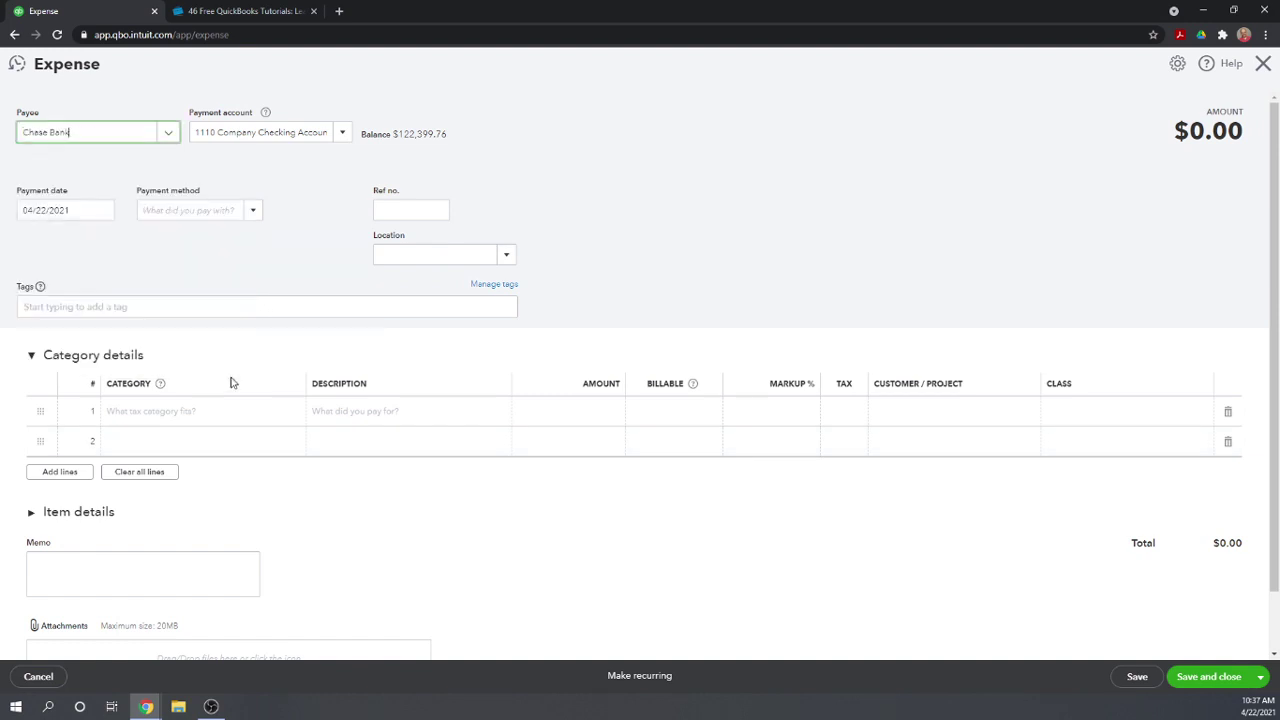
{"action": "left_click", "coordinate": [343, 134]}
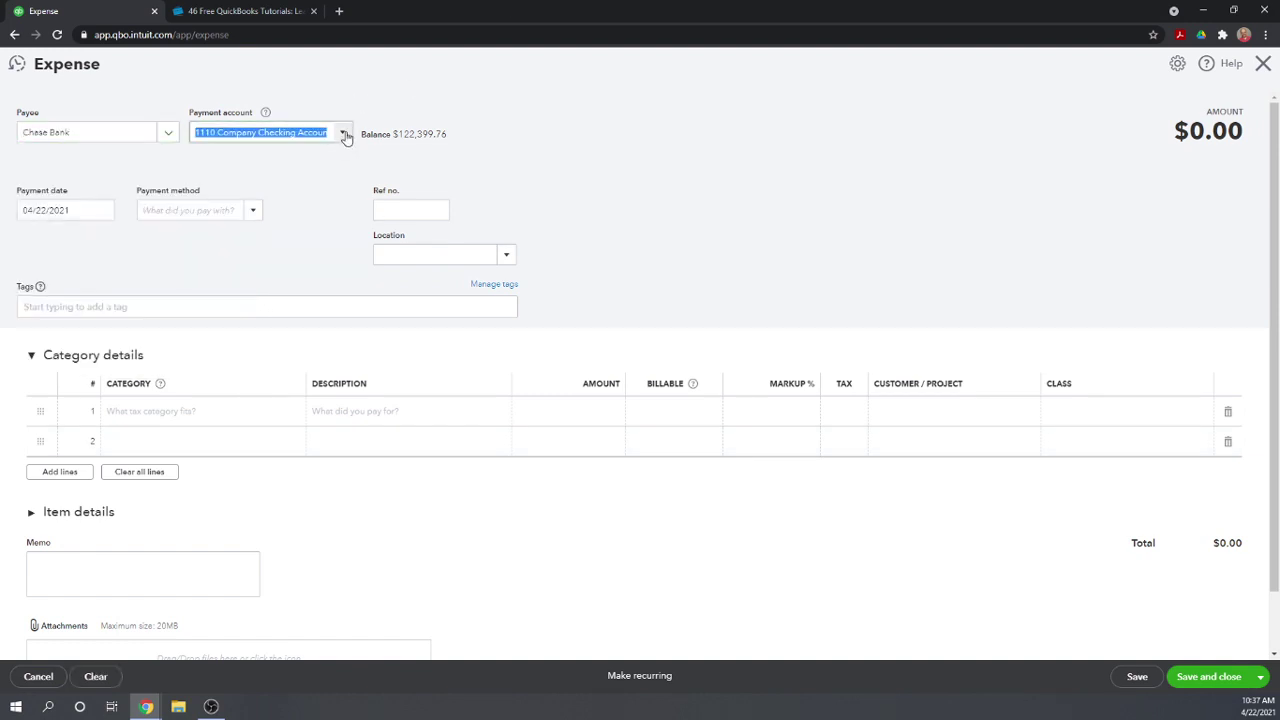
{"action": "left_click", "coordinate": [258, 338]}
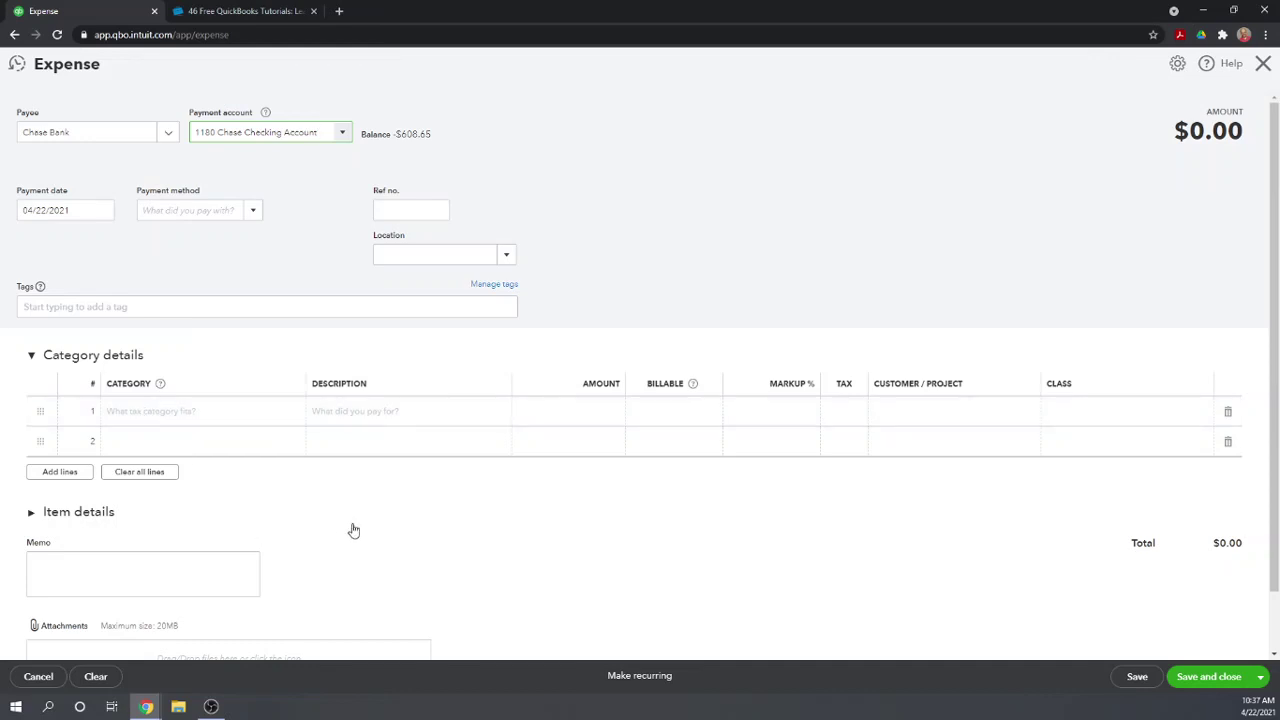
Add the NSF Fee product as the first line of the expense's item details
{"action": "scroll", "coordinate": [71, 537], "scroll_direction": "down", "scroll_amount": 1}
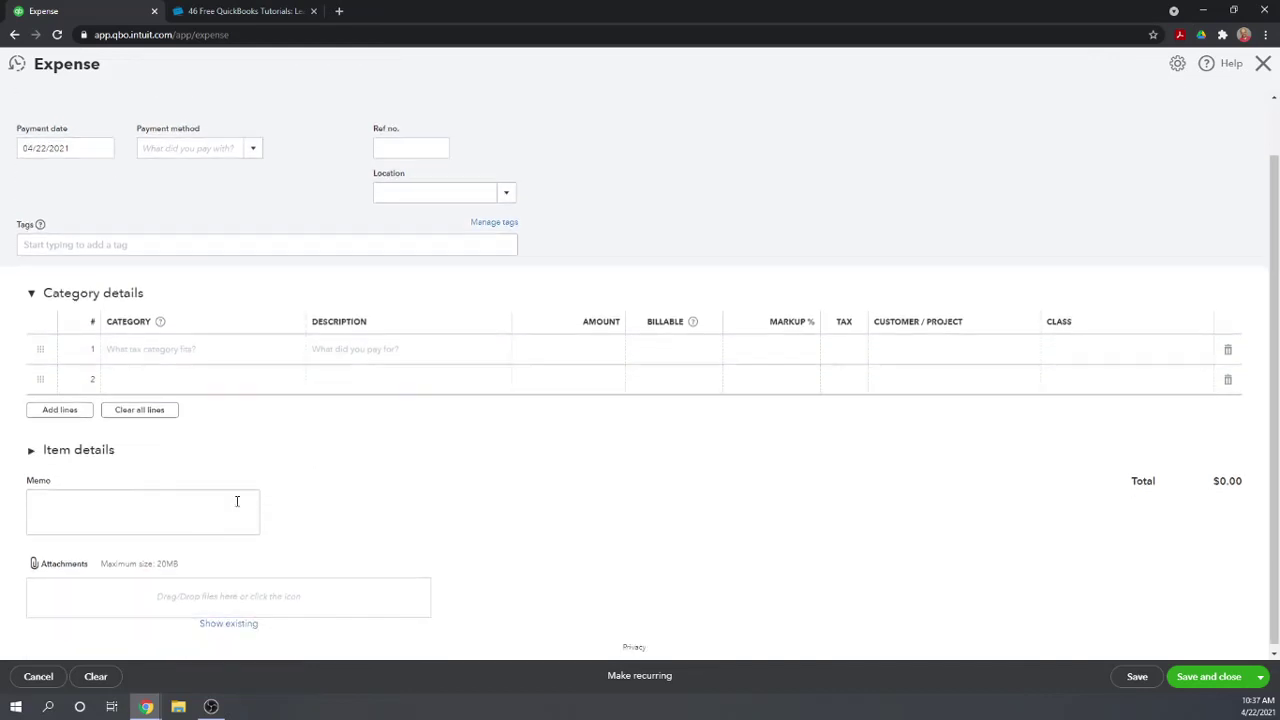
{"action": "left_click", "coordinate": [30, 450]}
{"action": "scroll", "coordinate": [231, 409], "scroll_direction": "down", "scroll_amount": 1}
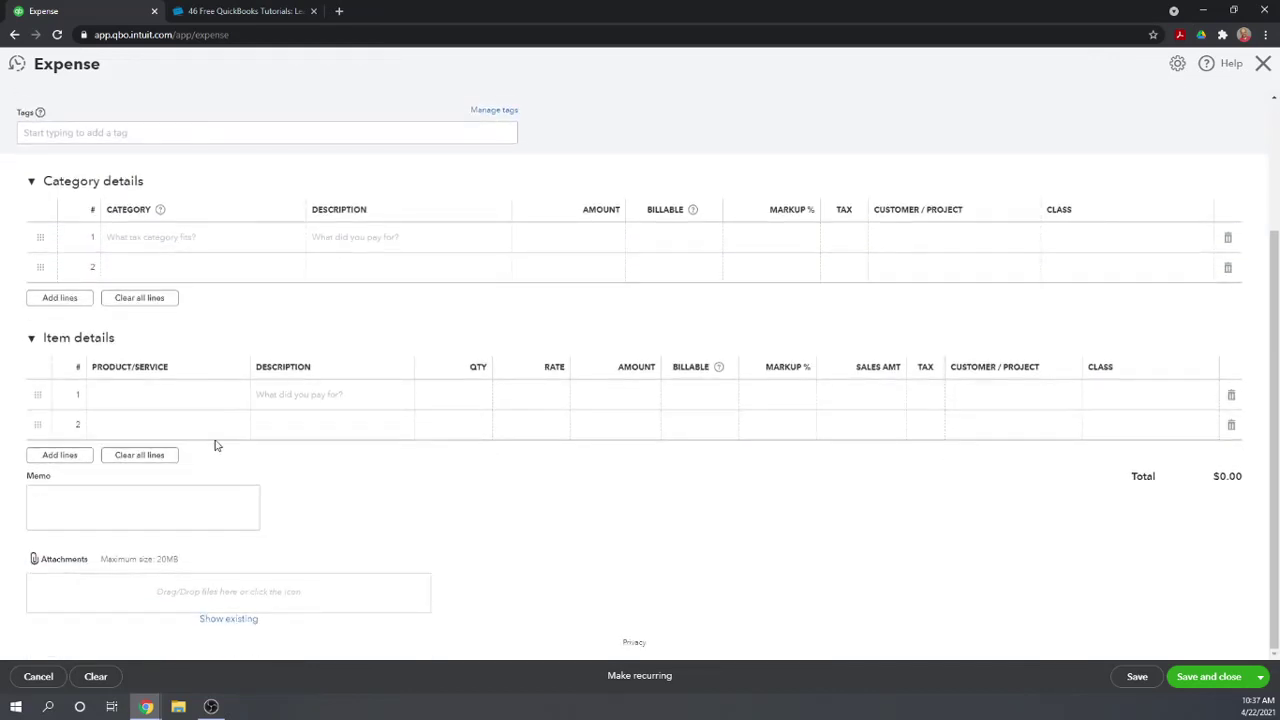
{"action": "left_click", "coordinate": [124, 395]}
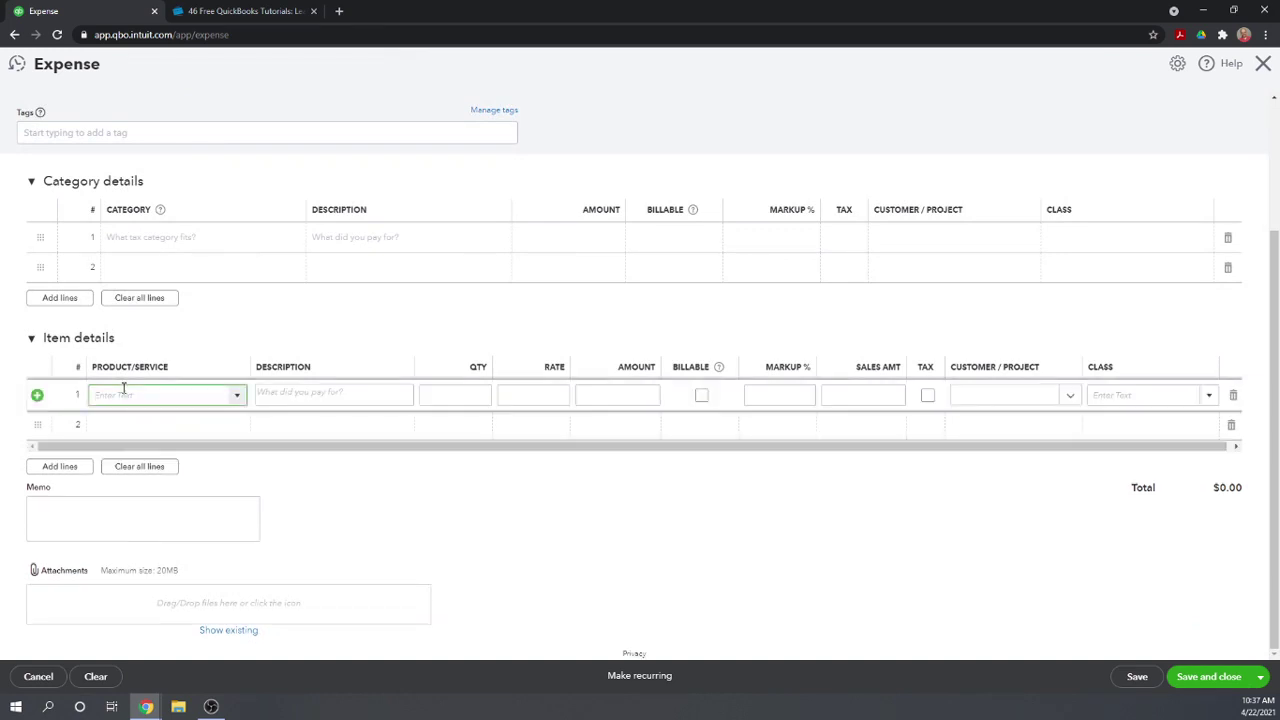
{"action": "type", "text": "NS"}
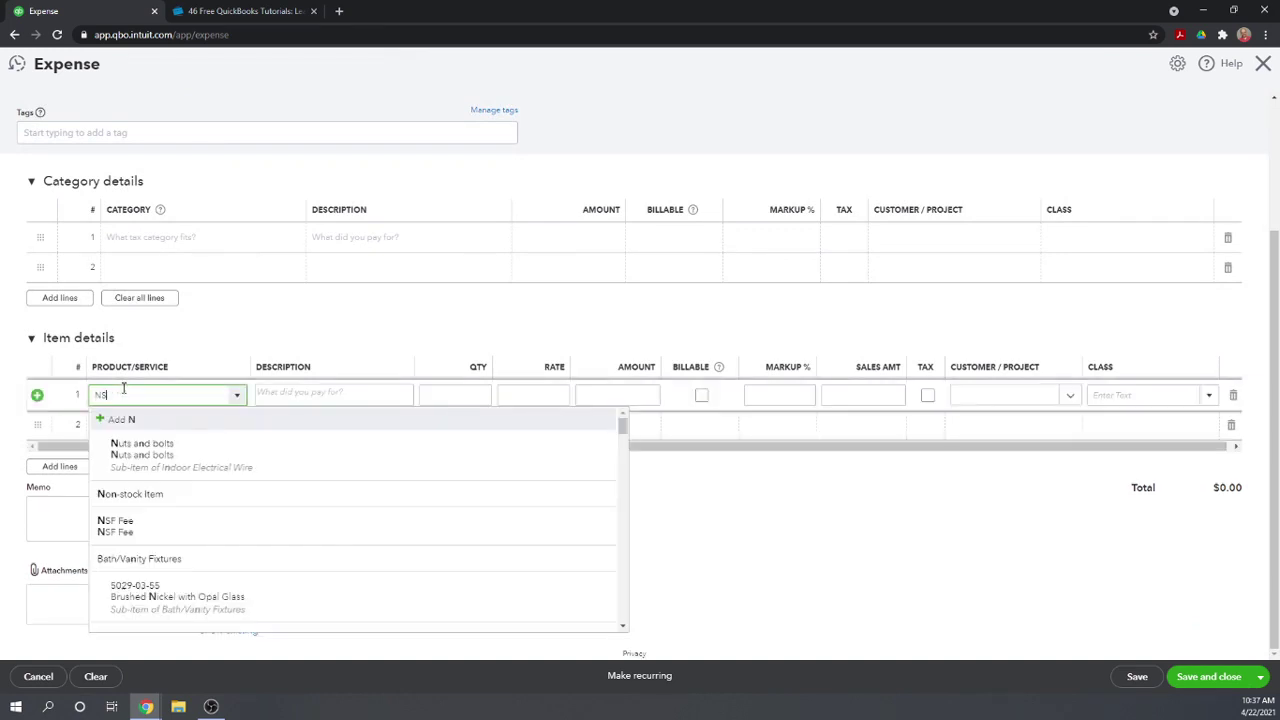
{"action": "type", "text": "F Fe"}
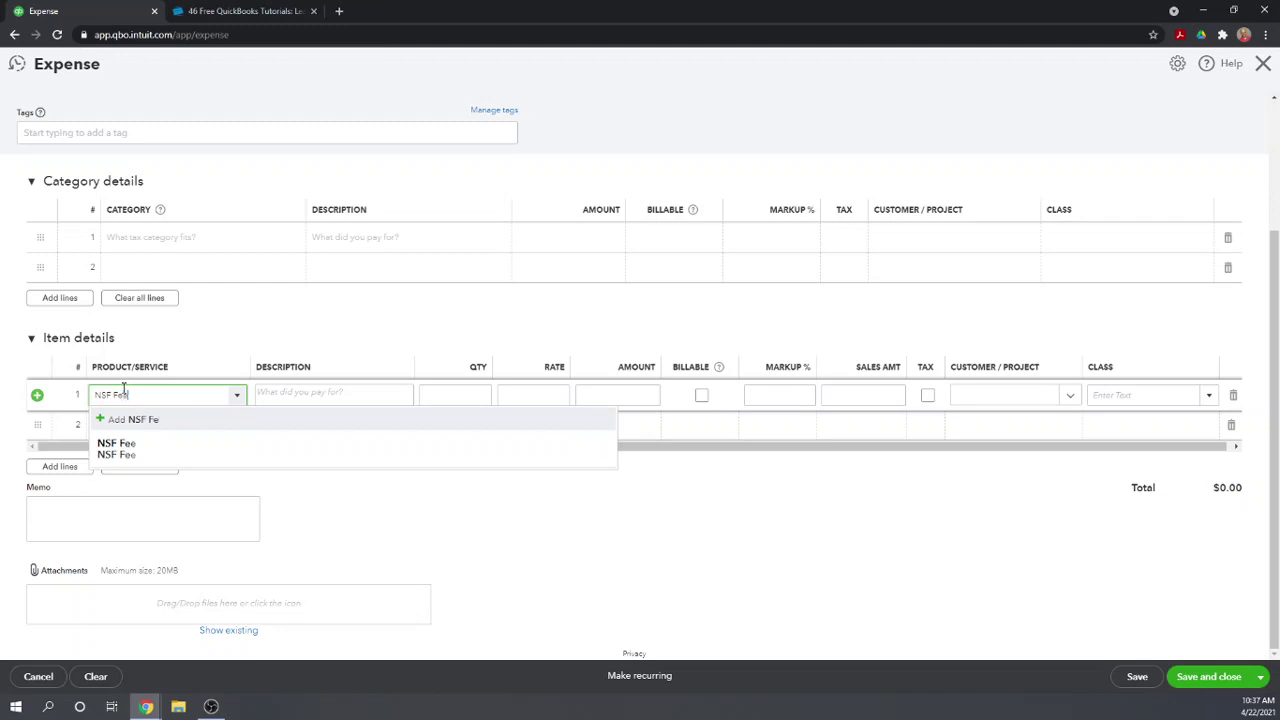
{"action": "type", "text": "e"}
{"action": "key", "text": "Tab"}
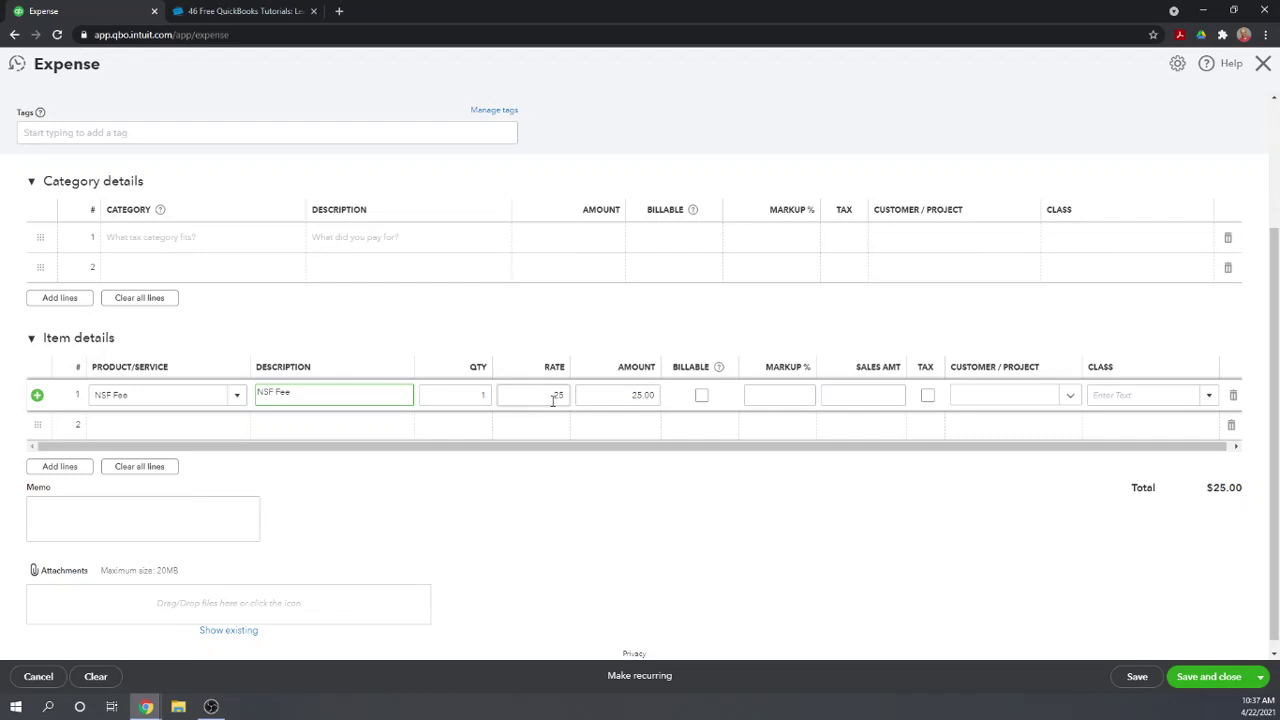
Mark the NSF Fee line as billable and non-taxable, and try to save and close the expense
{"action": "left_click", "coordinate": [702, 397]}
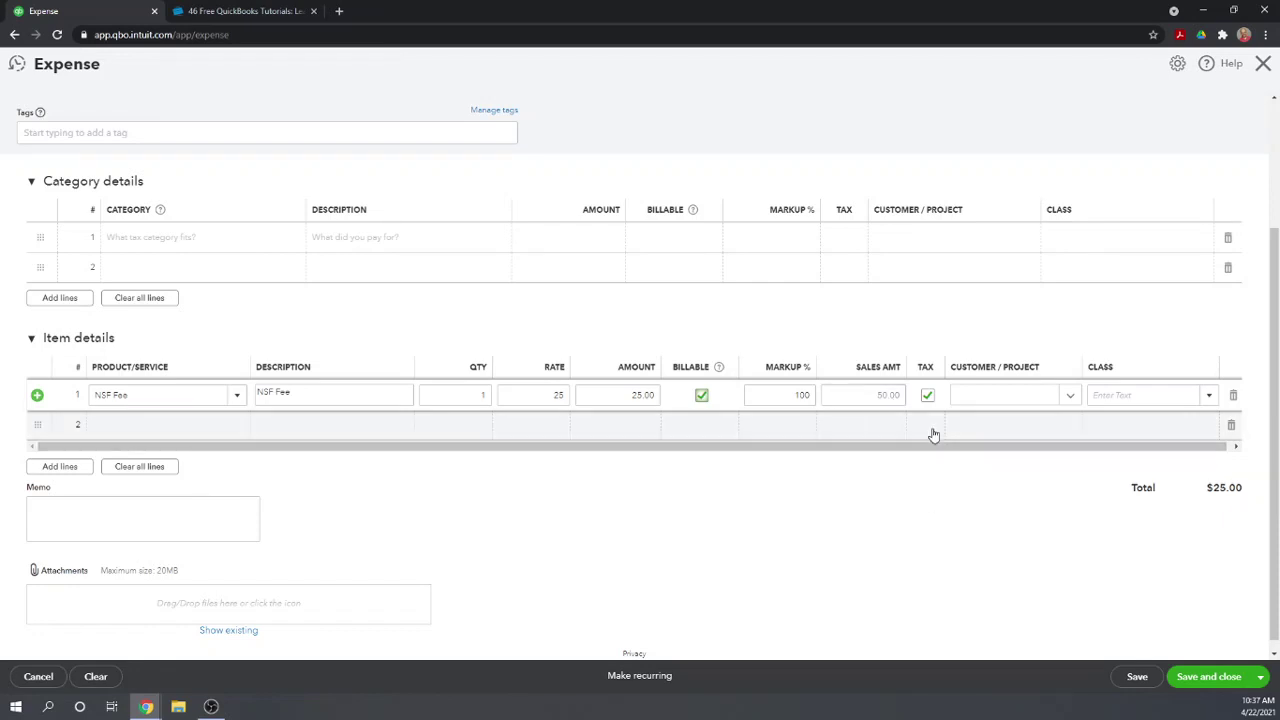
{"action": "left_click", "coordinate": [928, 397]}
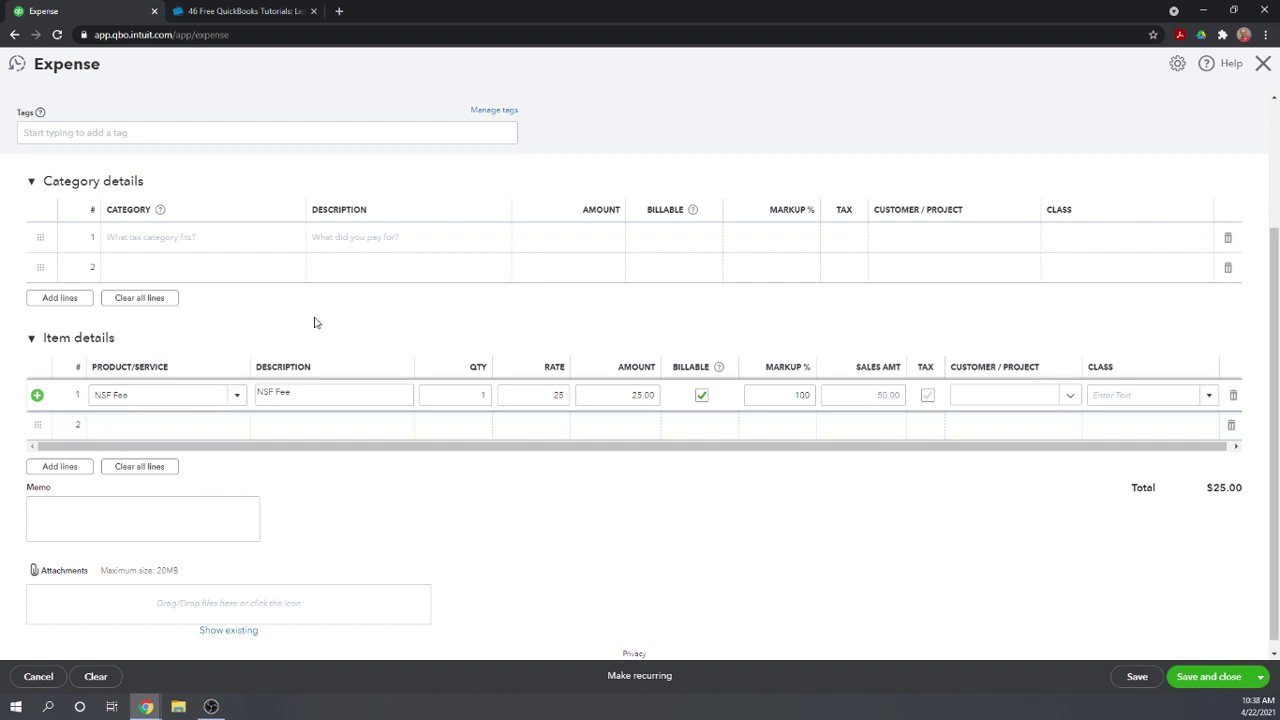
{"action": "scroll", "coordinate": [318, 323], "scroll_direction": "up", "scroll_amount": 3}
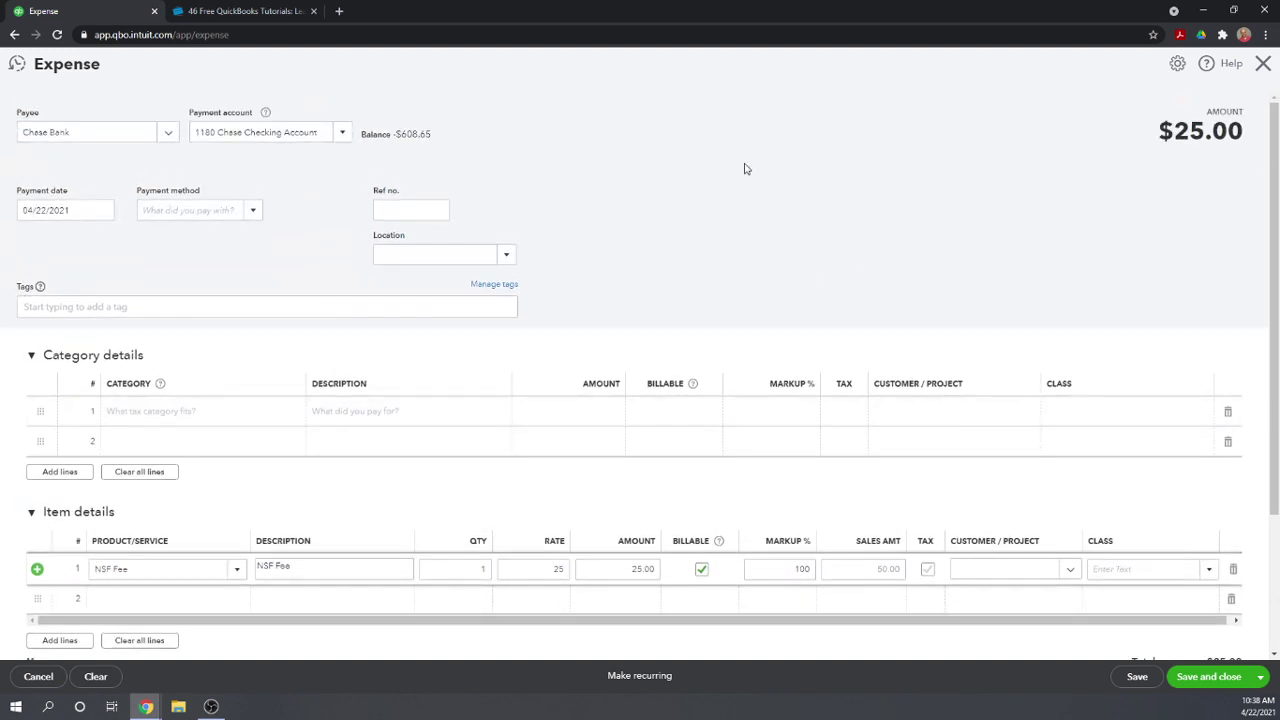
{"action": "scroll", "coordinate": [685, 376], "scroll_direction": "down", "scroll_amount": 3}
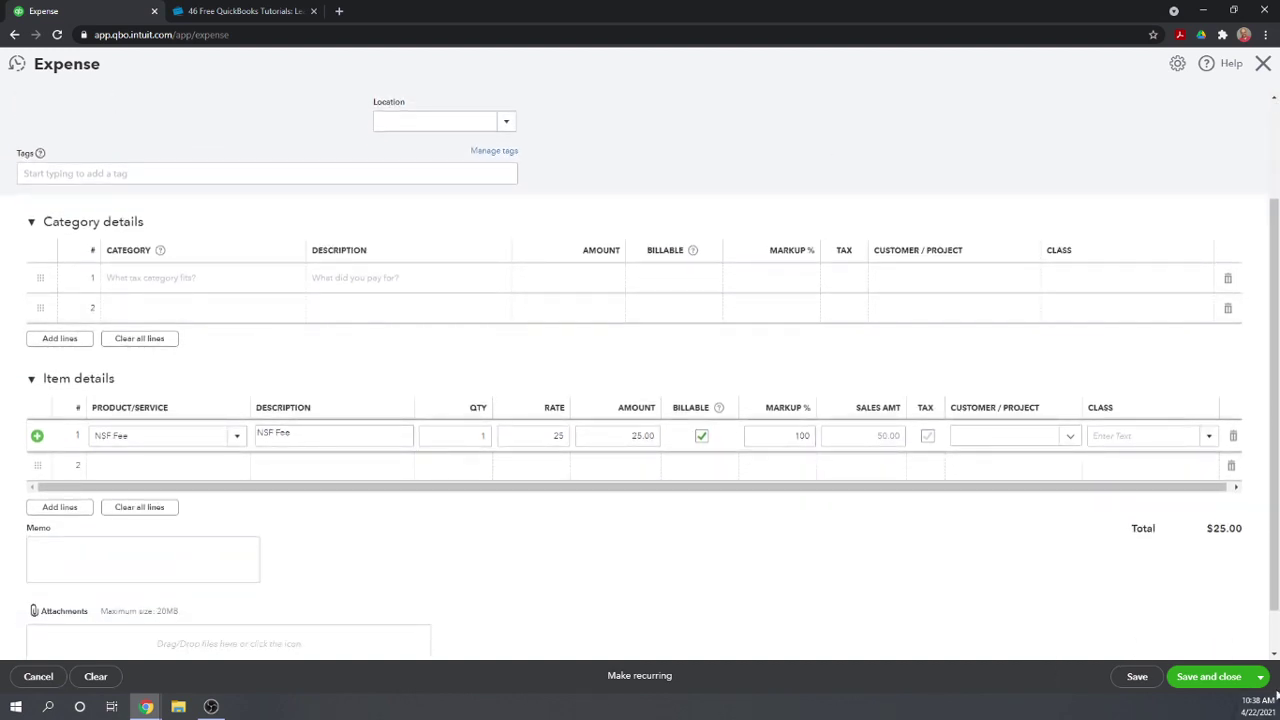
{"action": "left_click", "coordinate": [1203, 679]}
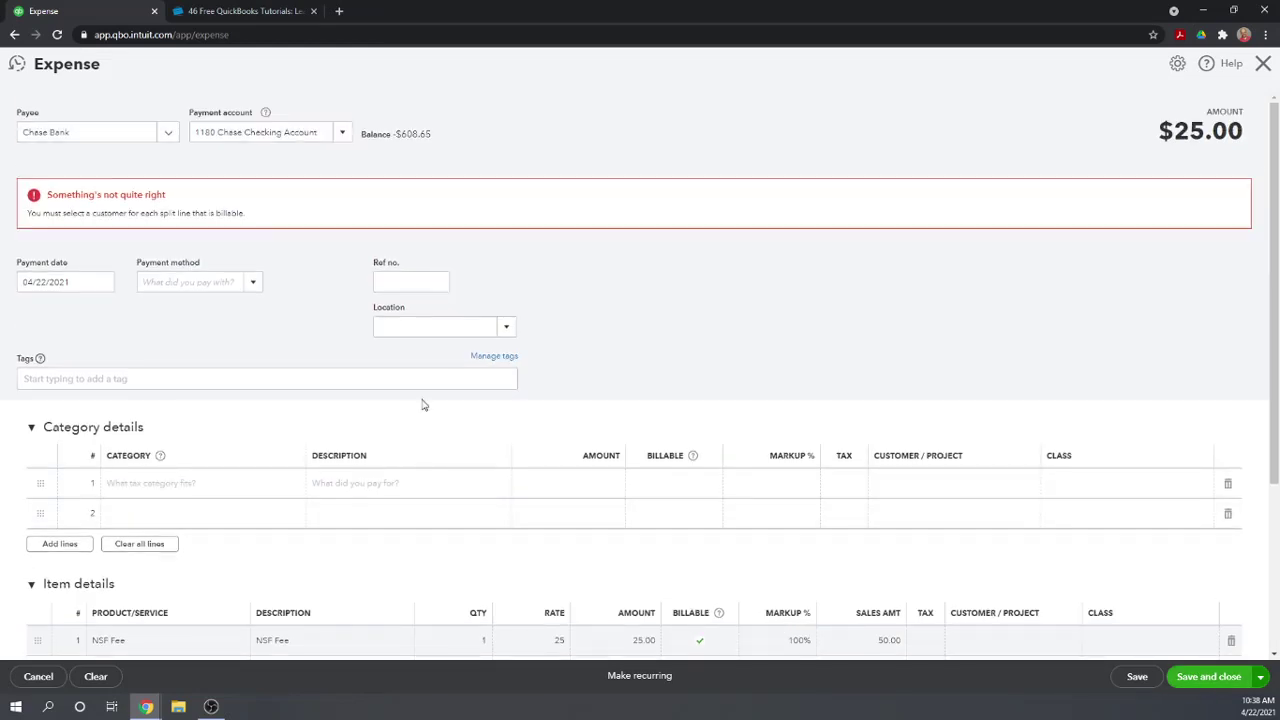
Assign the bounced check's customer to the billable NSF Fee line, and save and close the expense
{"action": "scroll", "coordinate": [780, 245], "scroll_direction": "down", "scroll_amount": 5}
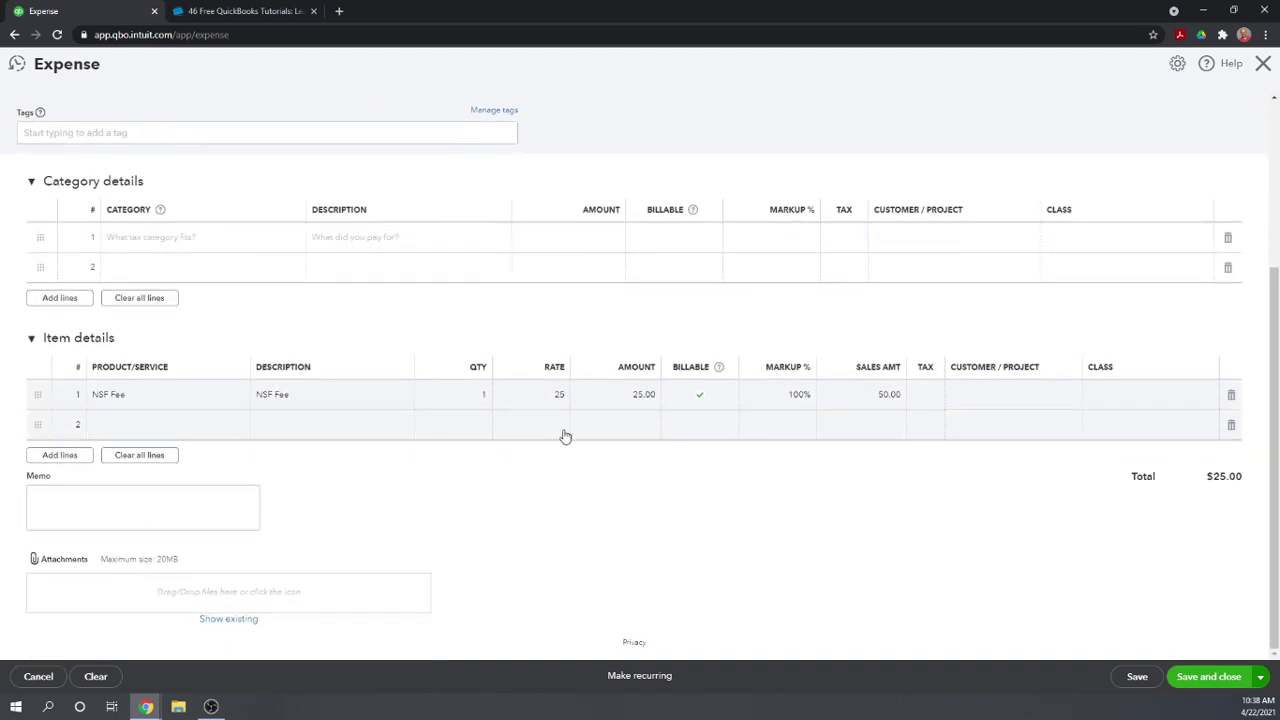
{"action": "left_click", "coordinate": [1000, 396]}
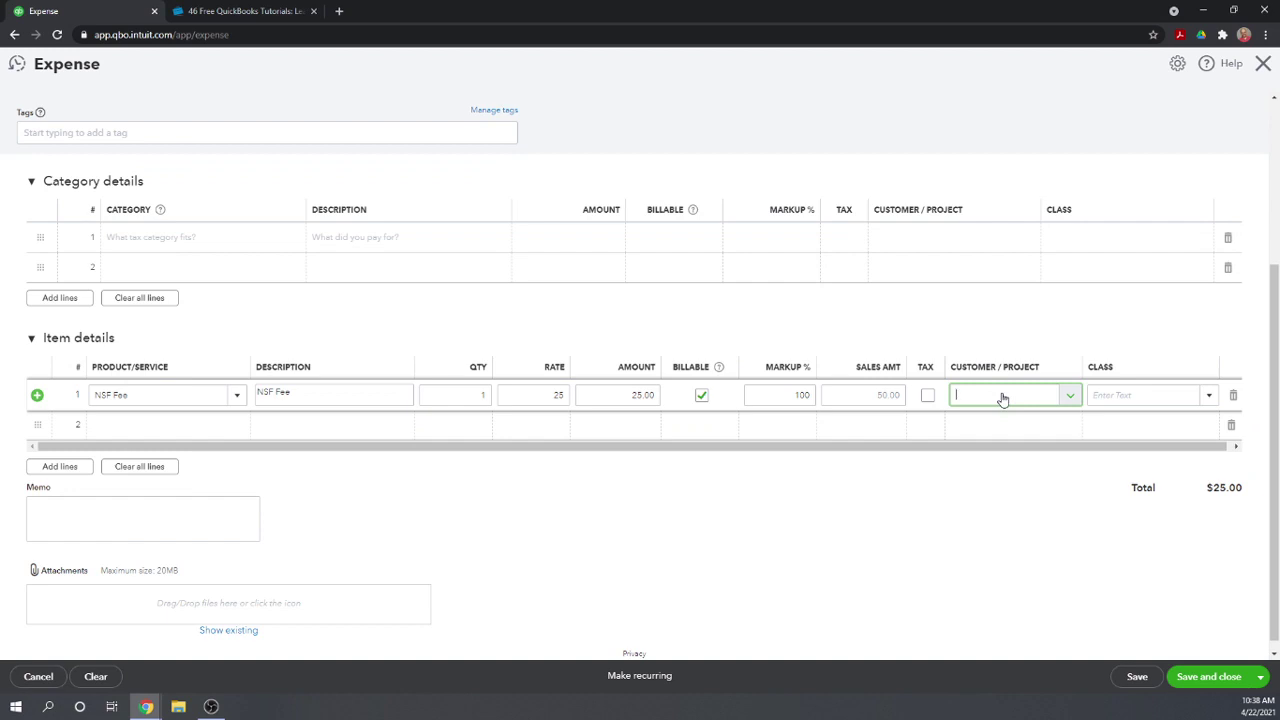
{"action": "type", "text": "aa"}
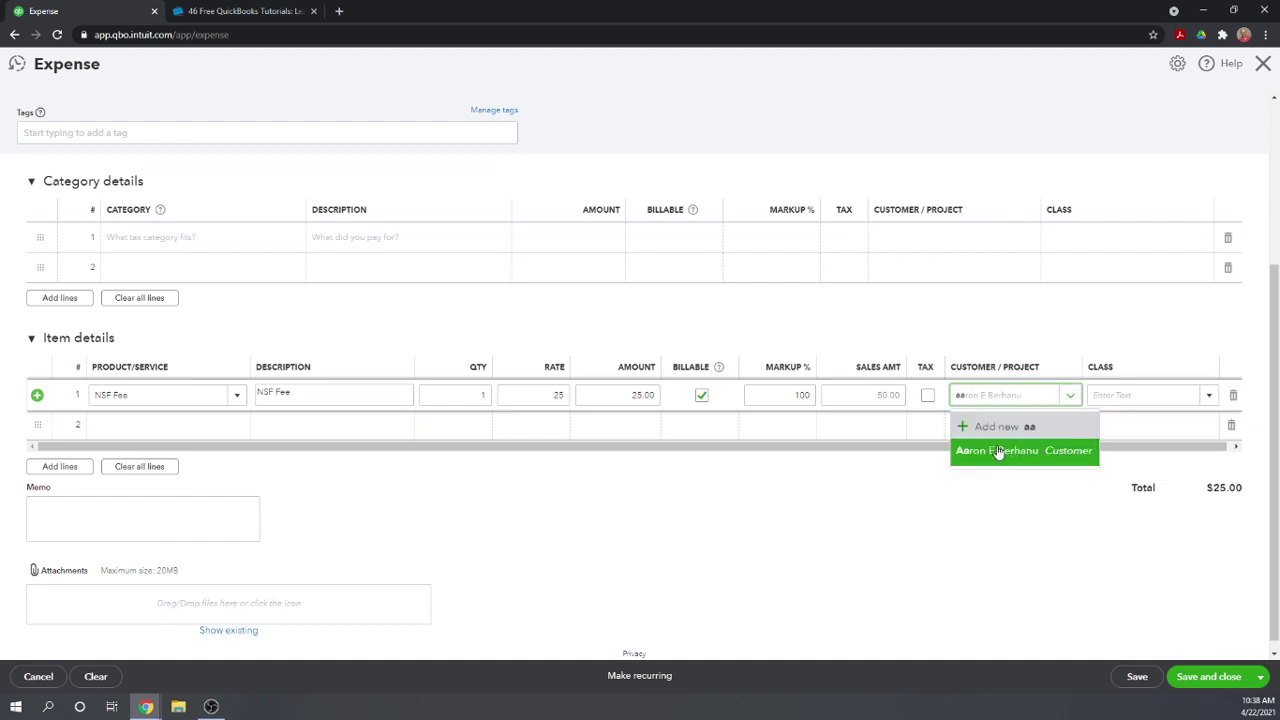
{"action": "left_click", "coordinate": [997, 450]}
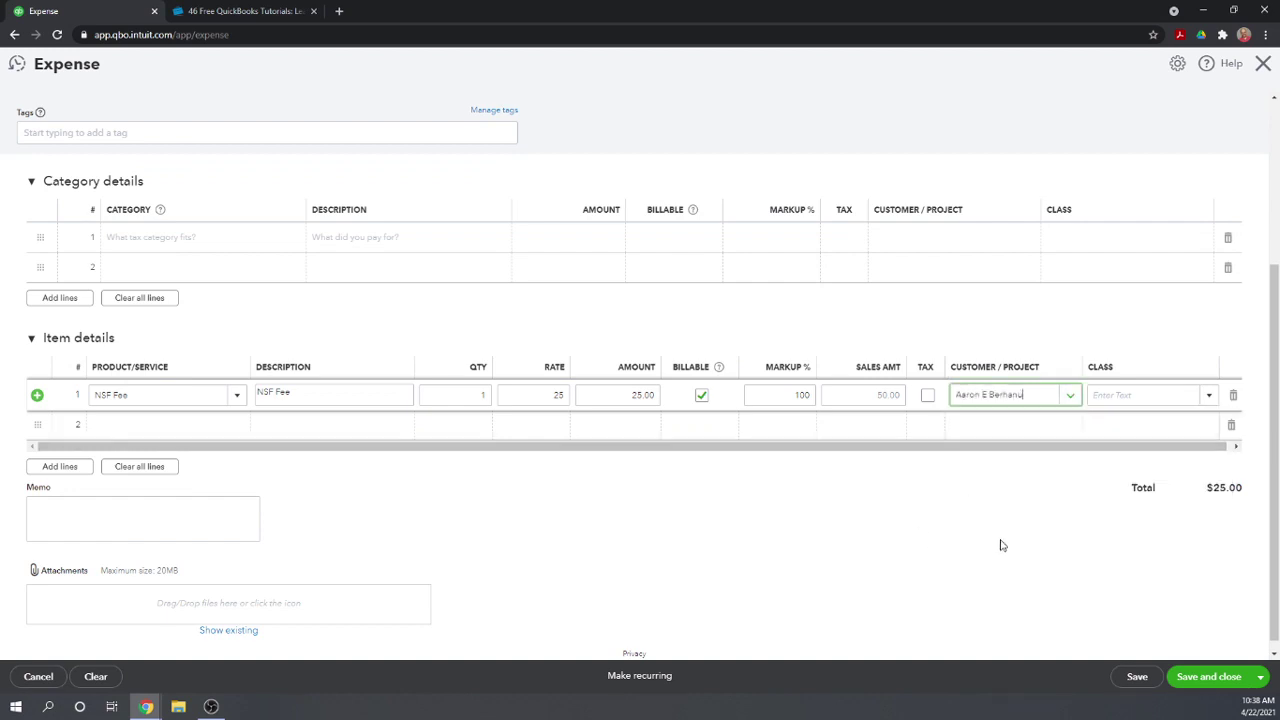
{"action": "left_click", "coordinate": [1226, 680]}
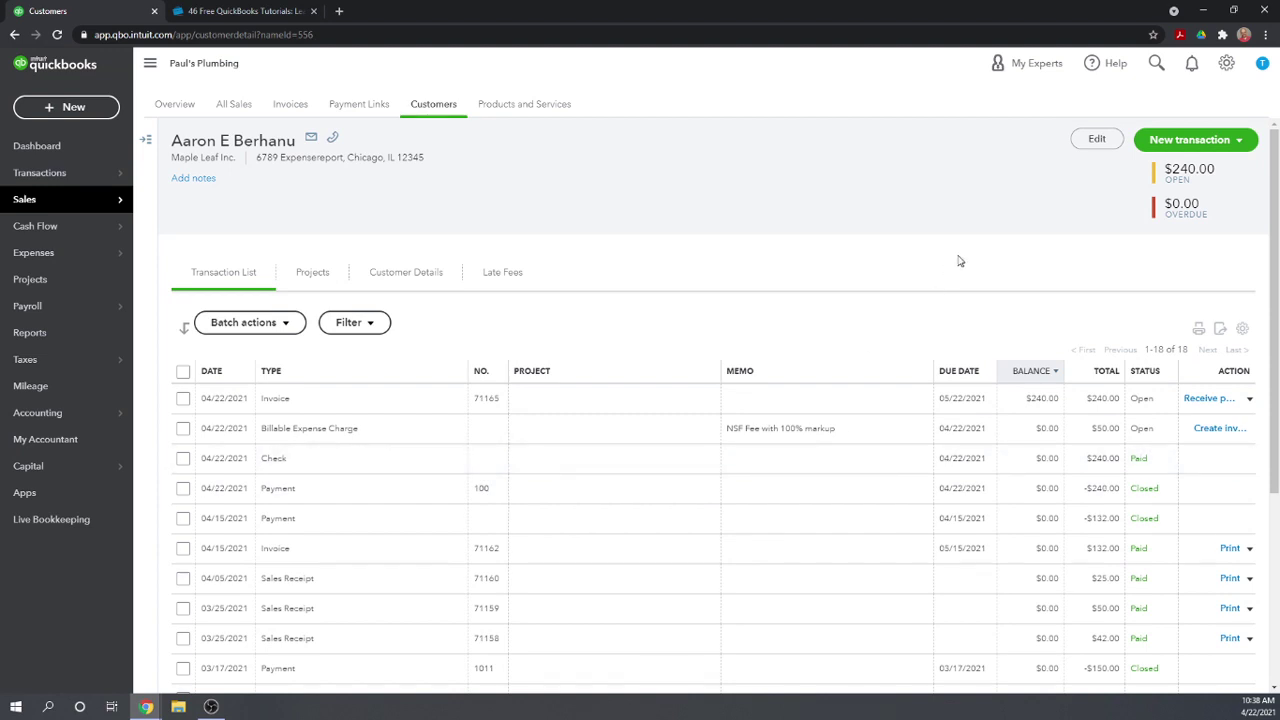
Look up the products and services lesson under How to Set Up QuickBooks Online – Part 2 on the tutorial site, and return to QuickBooks
{"action": "left_click", "coordinate": [224, 12]}
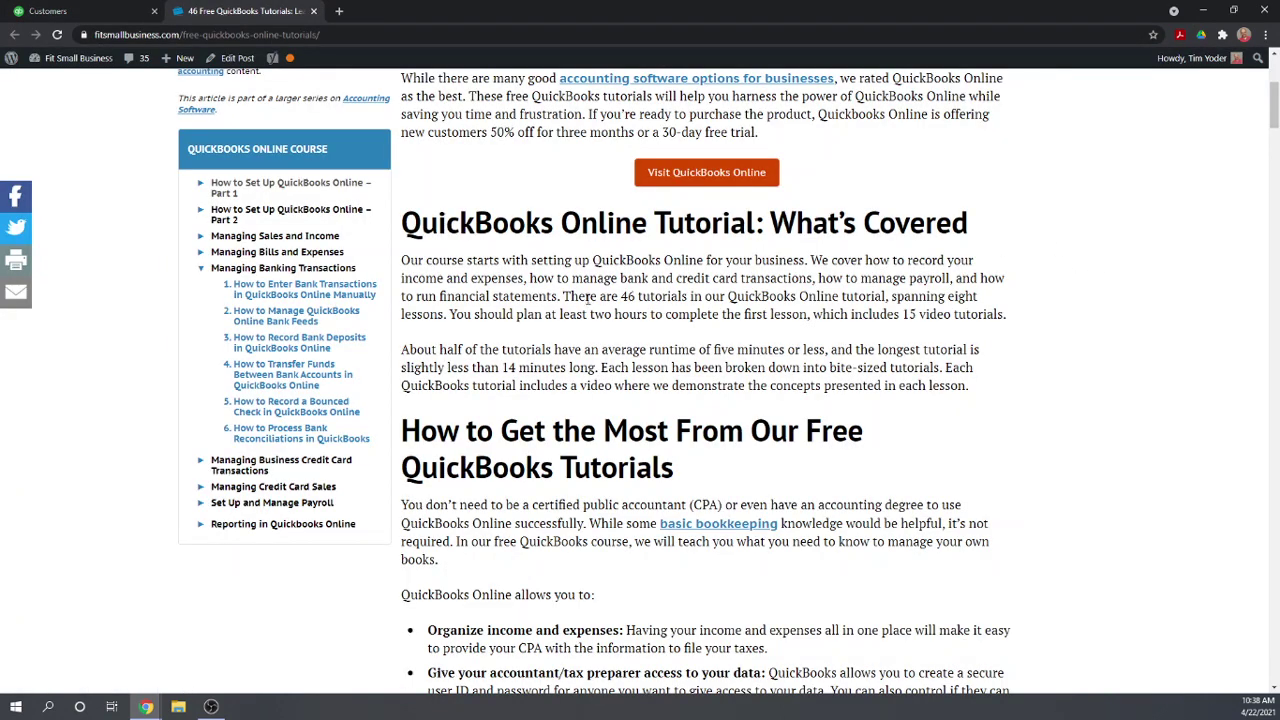
{"action": "left_click", "coordinate": [201, 214]}
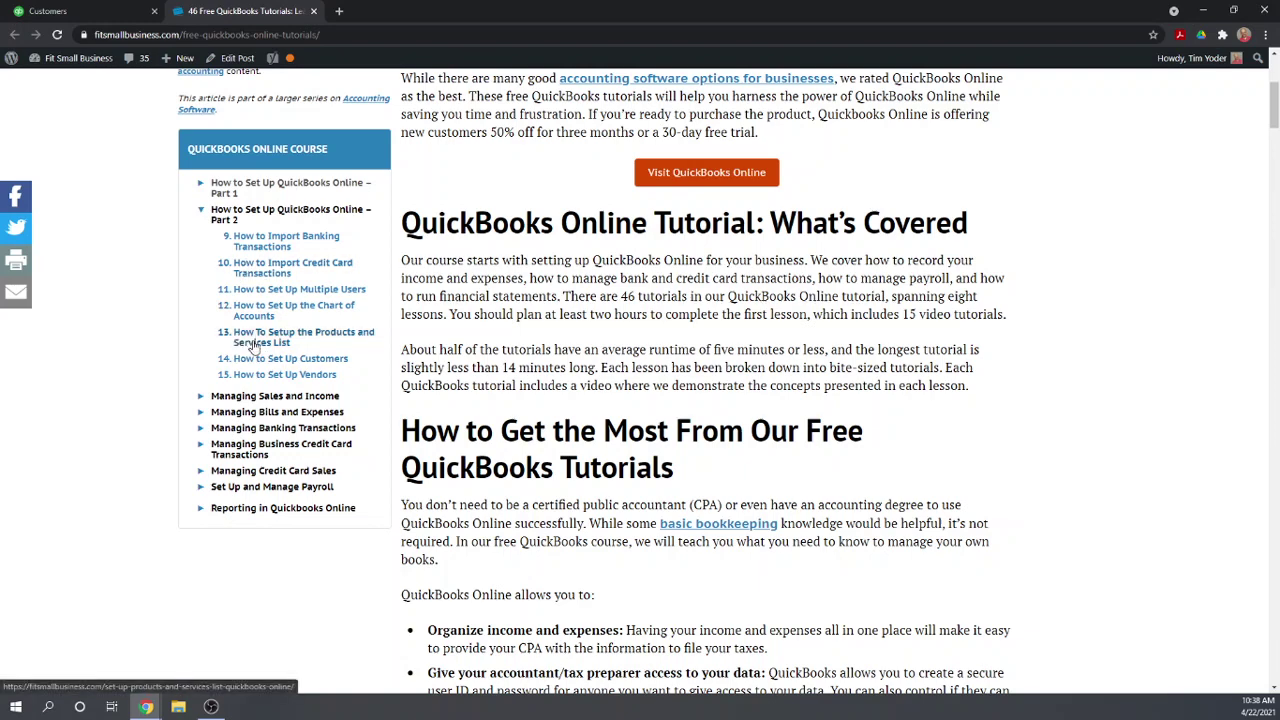
{"action": "left_click", "coordinate": [62, 14]}
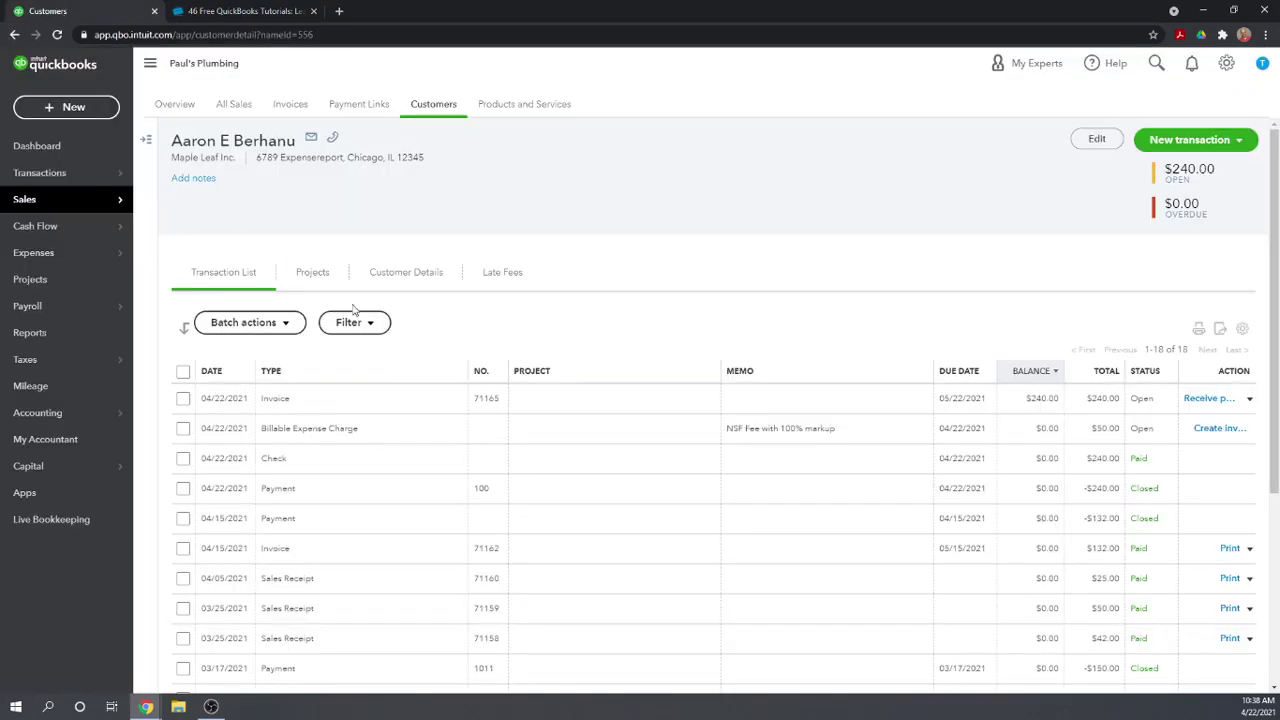
Search the Products and Services list for NSF and open the NSF Fee item for editing
{"action": "left_click", "coordinate": [1226, 63]}
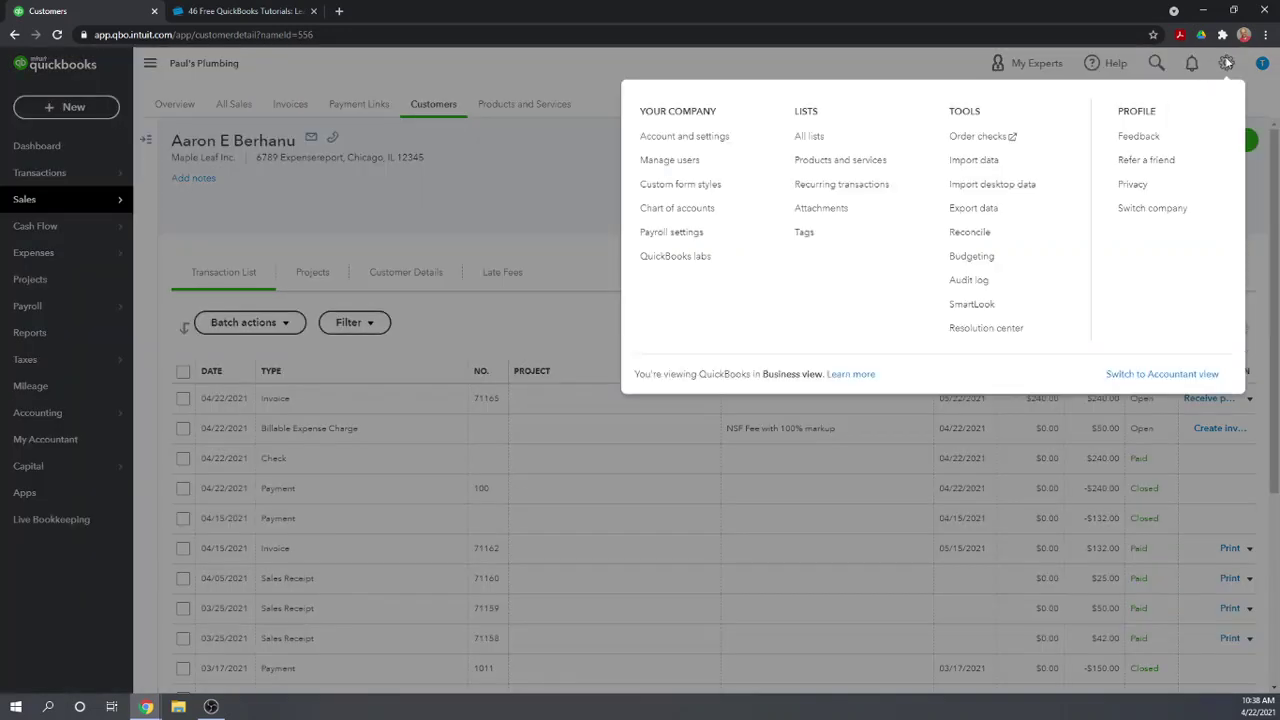
{"action": "left_click", "coordinate": [827, 163]}
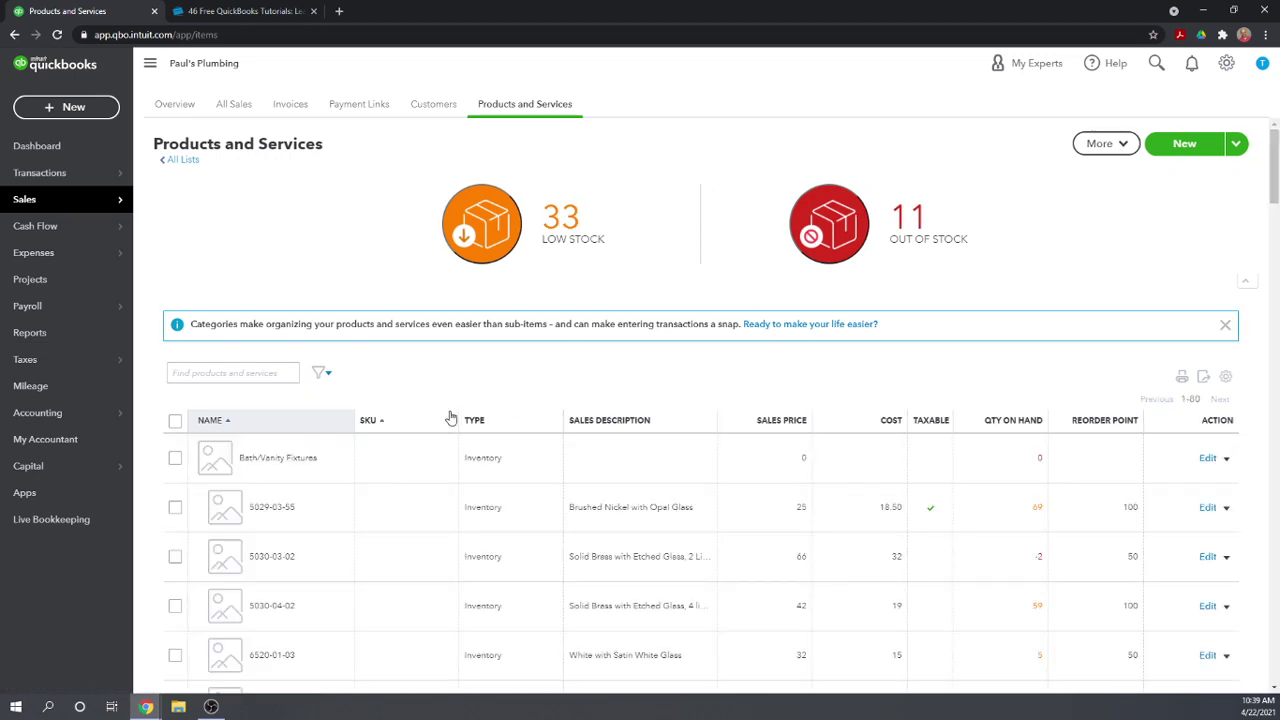
{"action": "left_click", "coordinate": [266, 374]}
{"action": "type", "text": "NSF"}
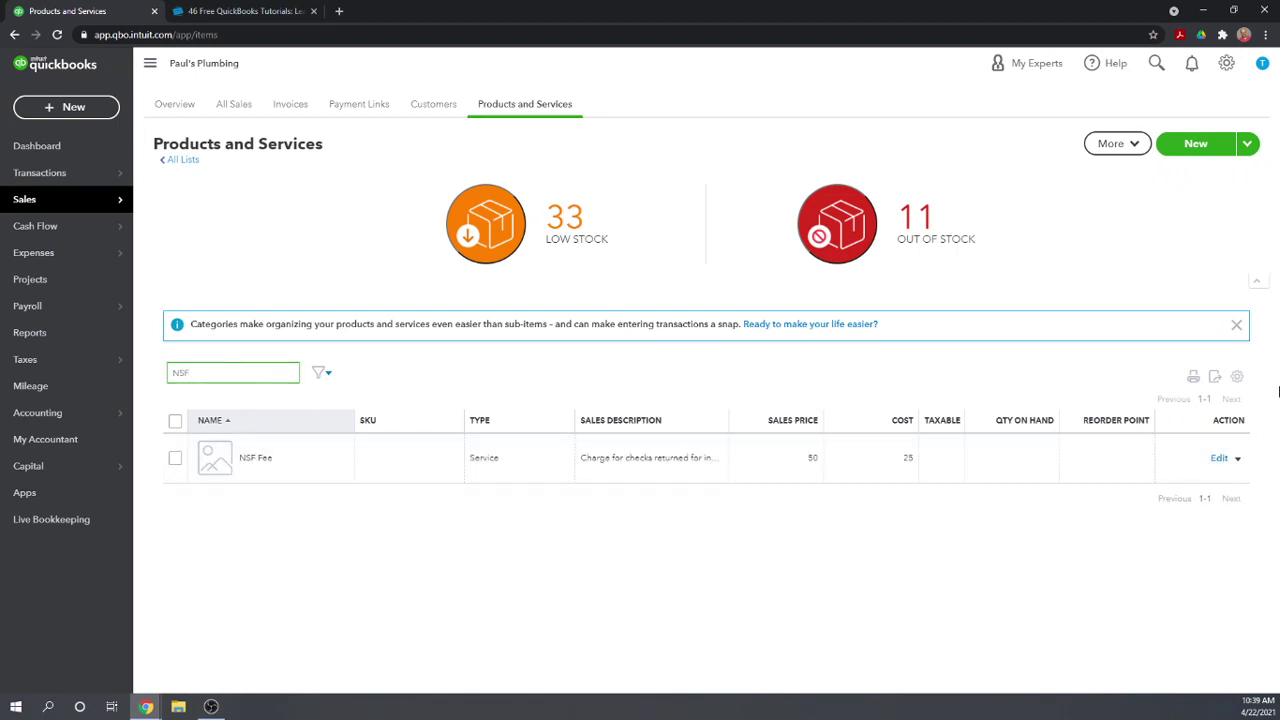
{"action": "left_click", "coordinate": [1219, 459]}
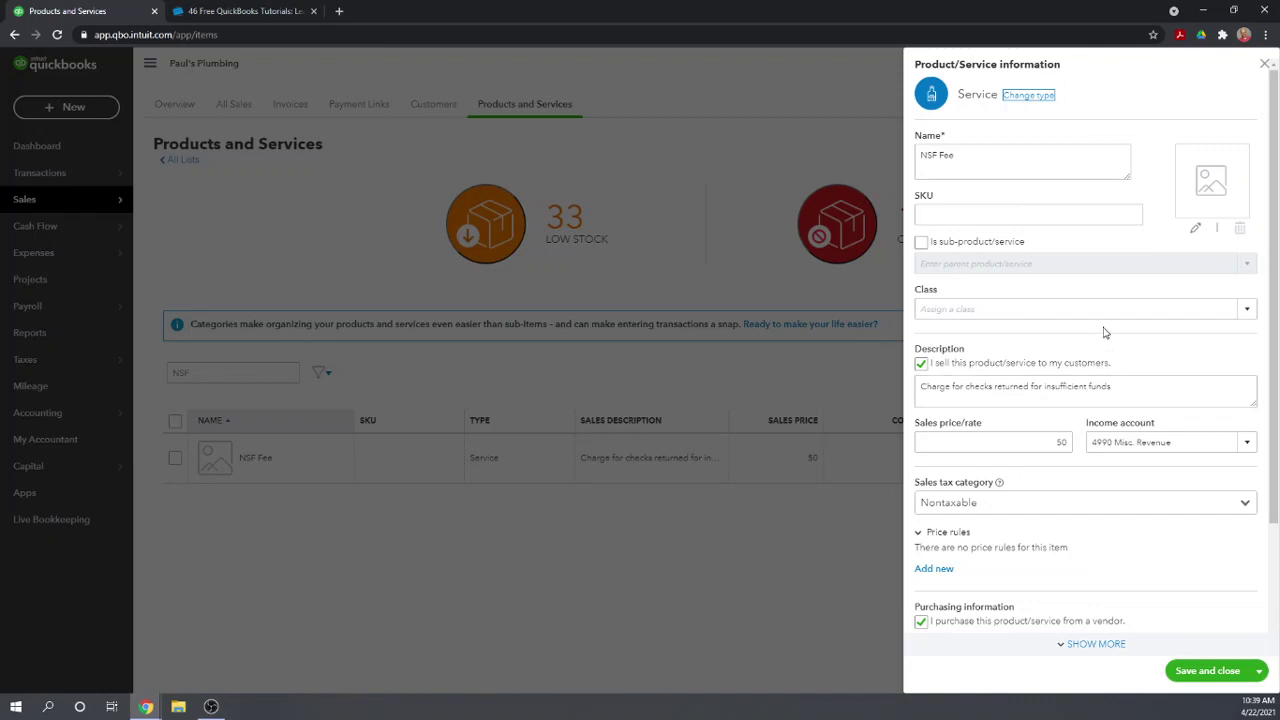
Review the NSF Fee item's sales price, income account, tax category, cost and expense account, and save and close the item
{"action": "scroll", "coordinate": [1105, 332], "scroll_direction": "down", "scroll_amount": 2}
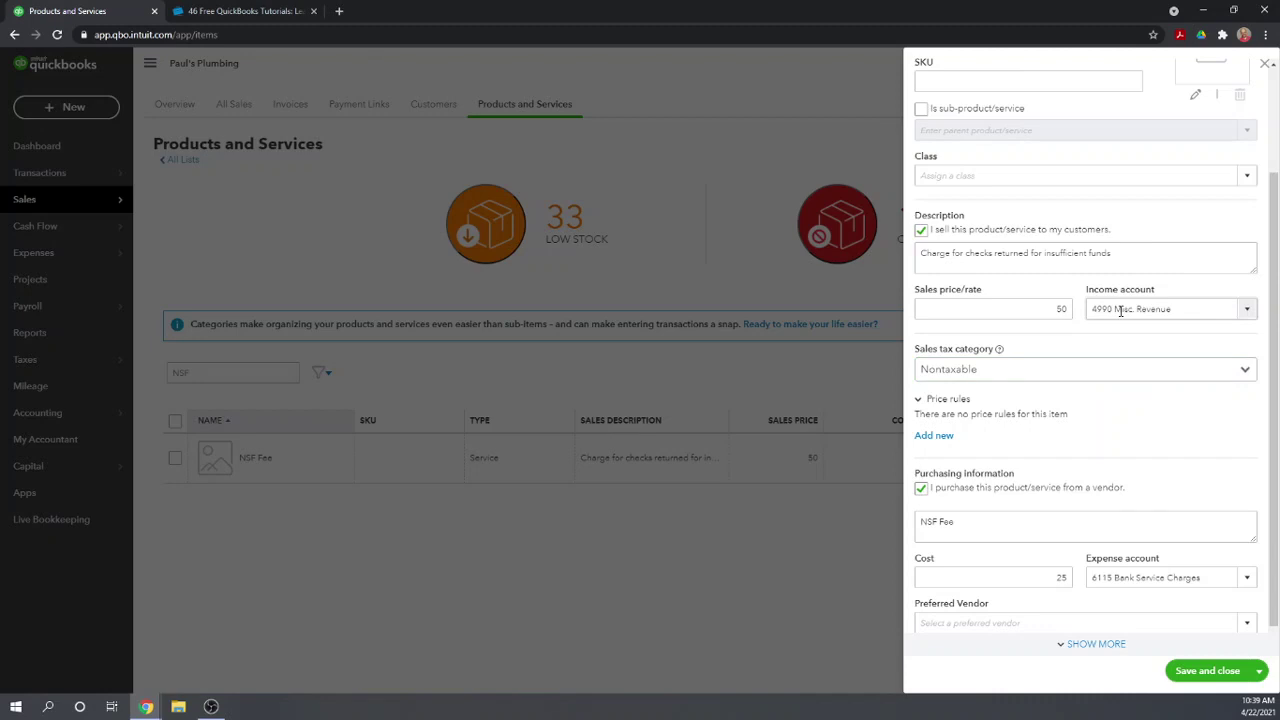
{"action": "scroll", "coordinate": [1121, 311], "scroll_direction": "down", "scroll_amount": 1}
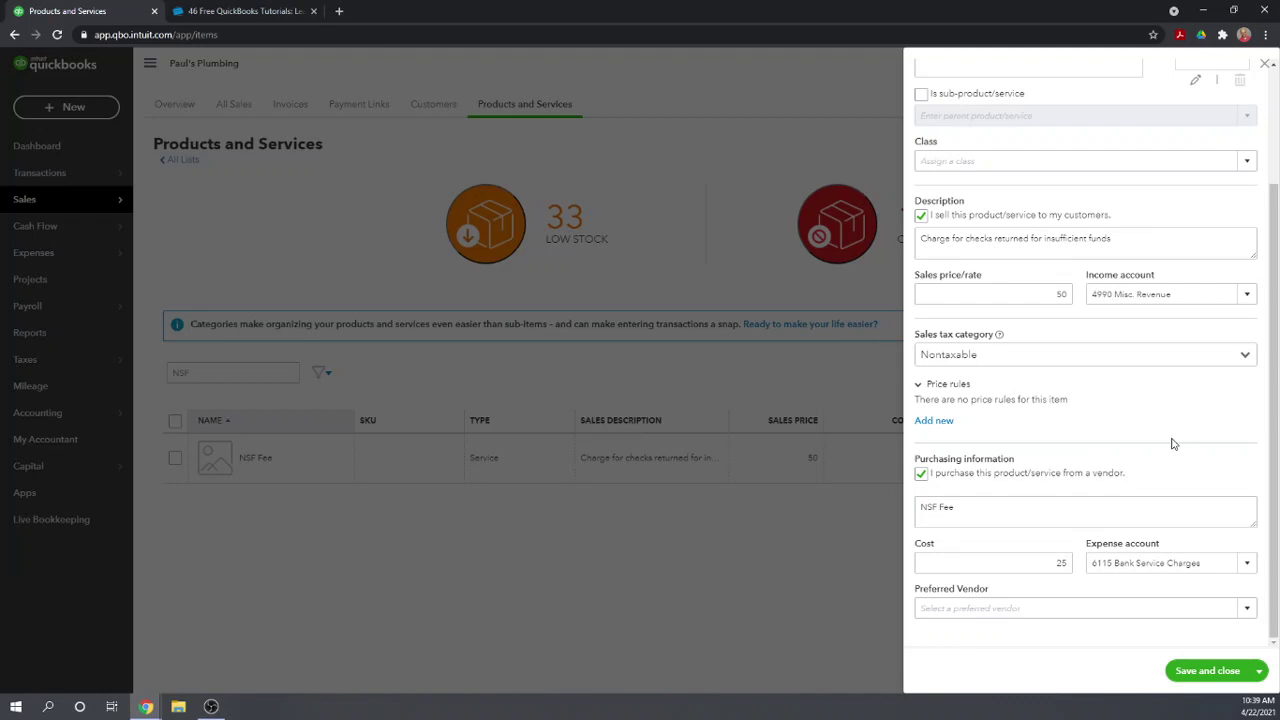
{"action": "scroll", "coordinate": [1173, 443], "scroll_direction": "up", "scroll_amount": 3}
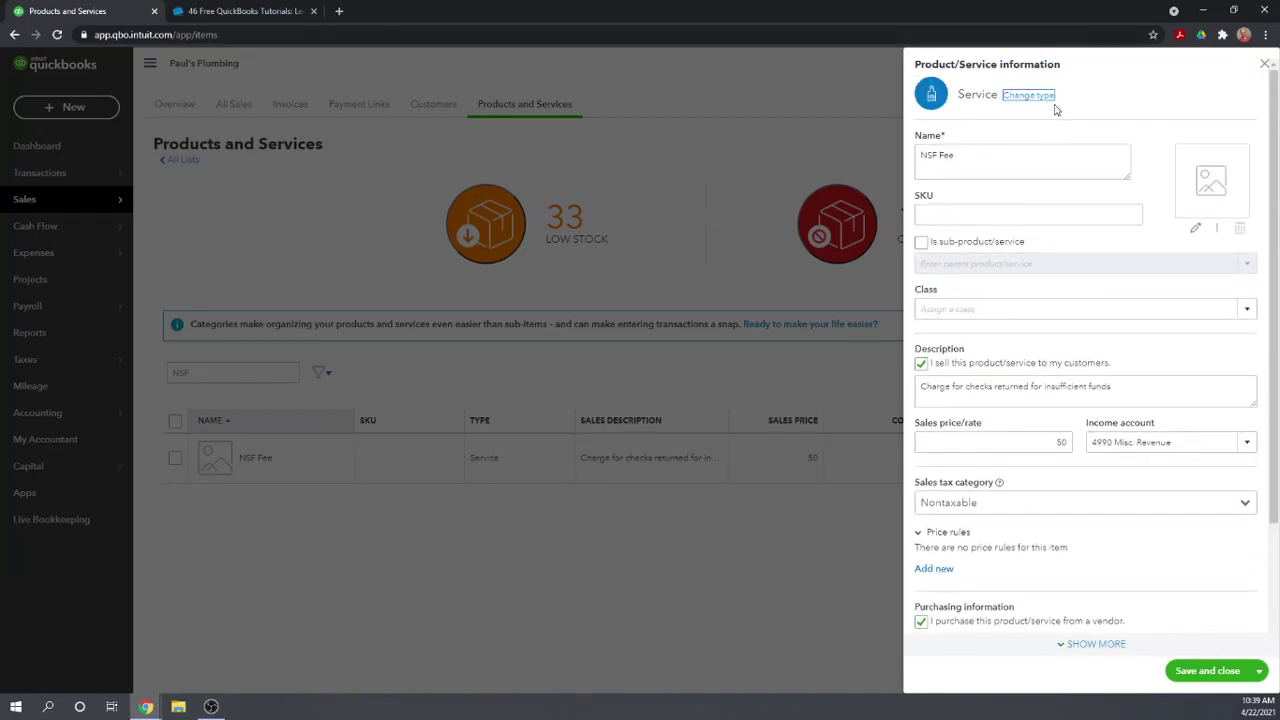
{"action": "scroll", "coordinate": [1038, 149], "scroll_direction": "down", "scroll_amount": 1}
{"action": "scroll", "coordinate": [1038, 149], "scroll_direction": "up", "scroll_amount": 1}
{"action": "scroll", "coordinate": [1038, 149], "scroll_direction": "down", "scroll_amount": 3}
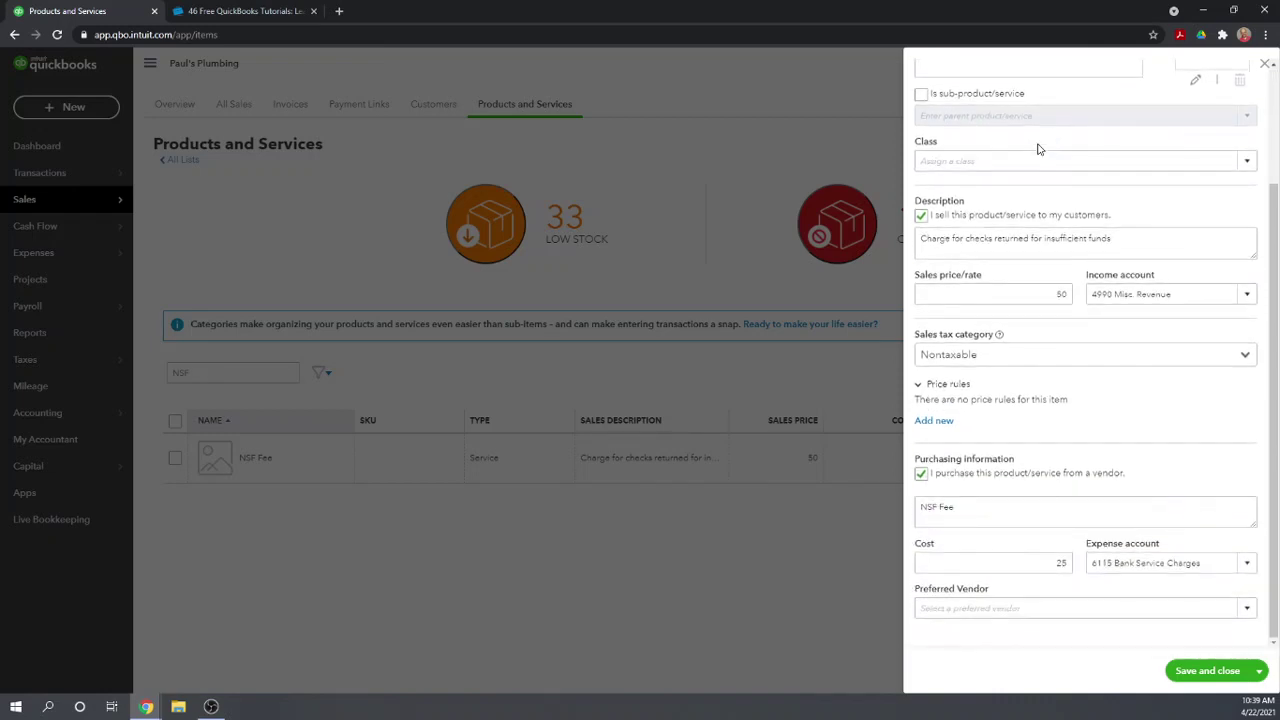
{"action": "scroll", "coordinate": [1016, 527], "scroll_direction": "up", "scroll_amount": 3}
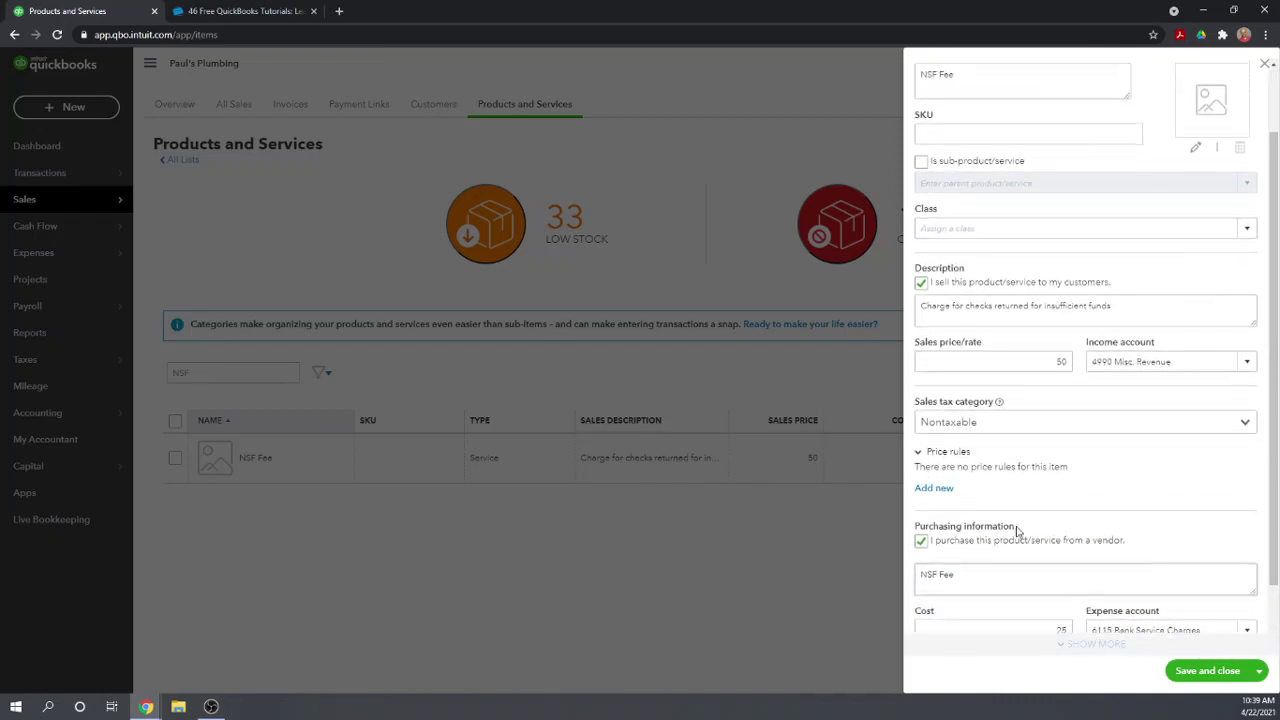
{"action": "scroll", "coordinate": [1017, 520], "scroll_direction": "down", "scroll_amount": 3}
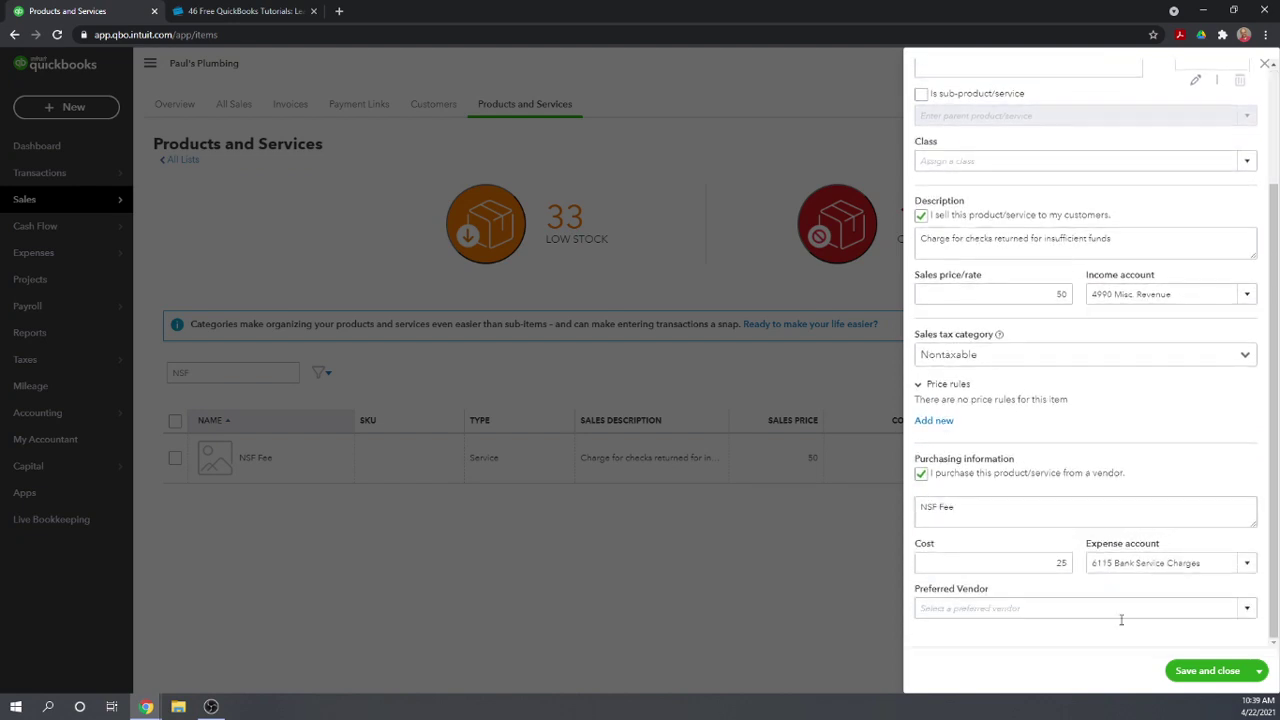
{"action": "left_click", "coordinate": [1205, 671]}
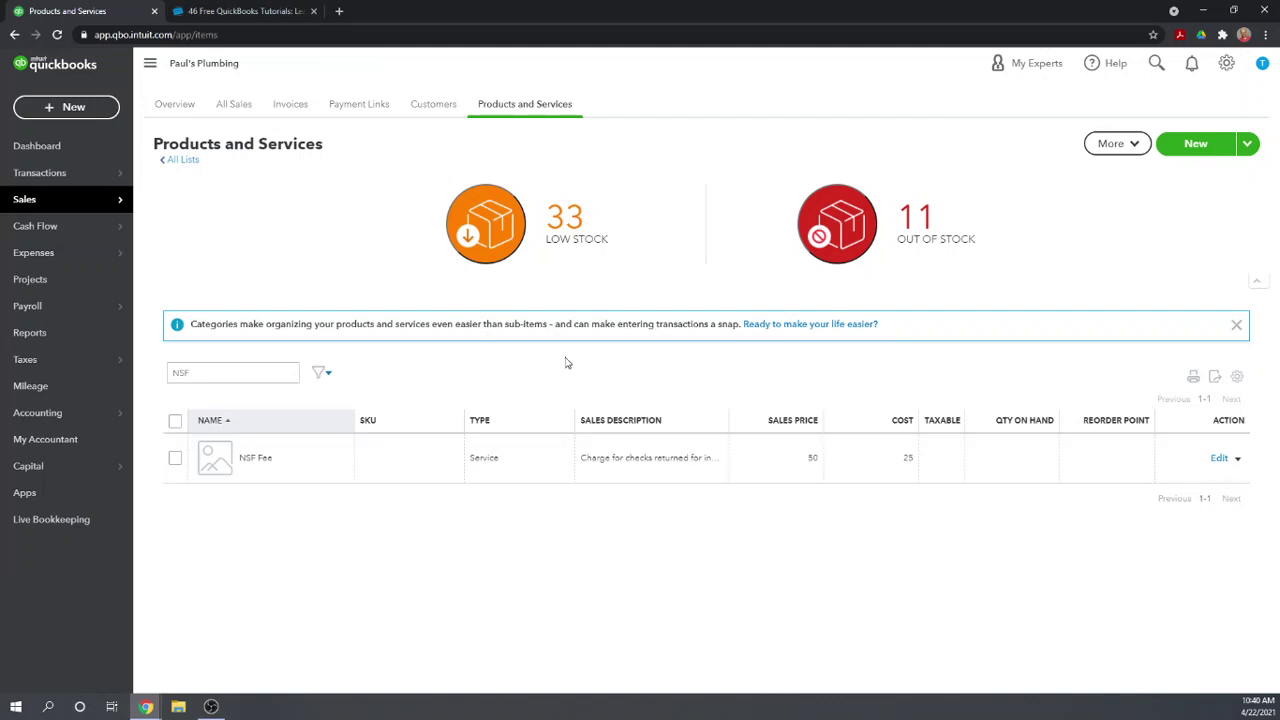
Start a new invoice for the customer whose check bounced
{"action": "left_click", "coordinate": [54, 110]}
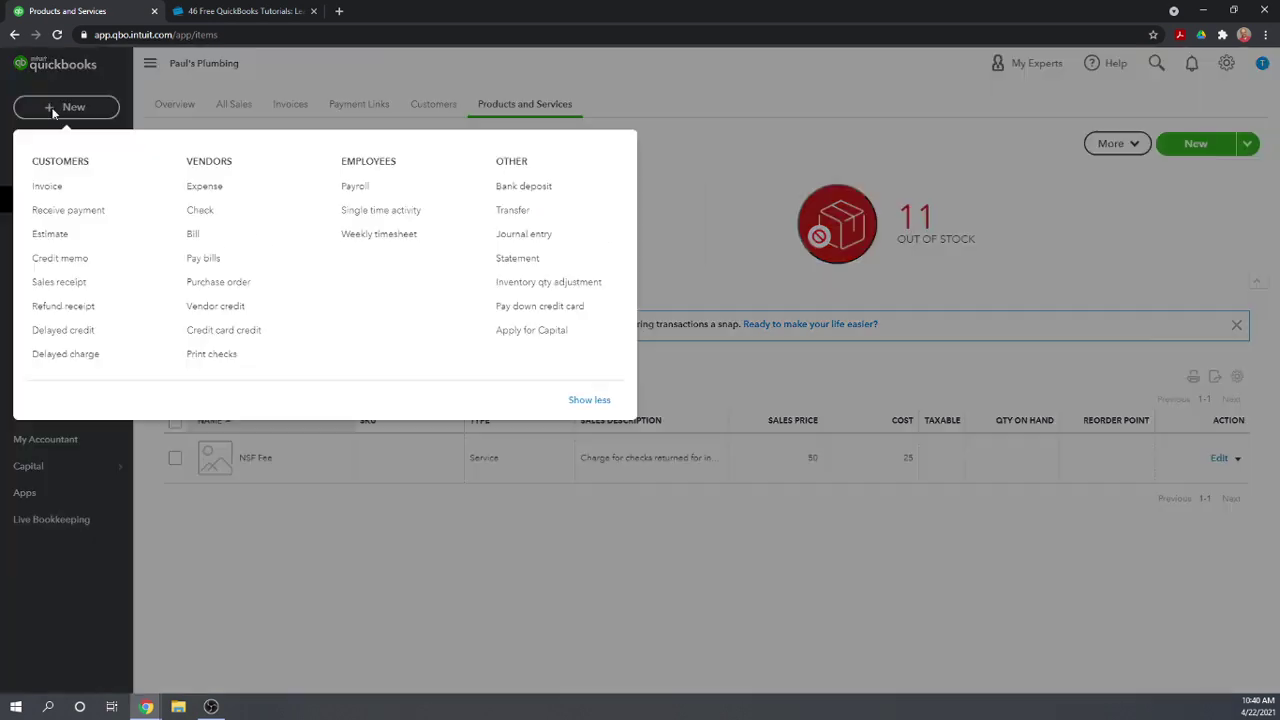
{"action": "left_click", "coordinate": [46, 189]}
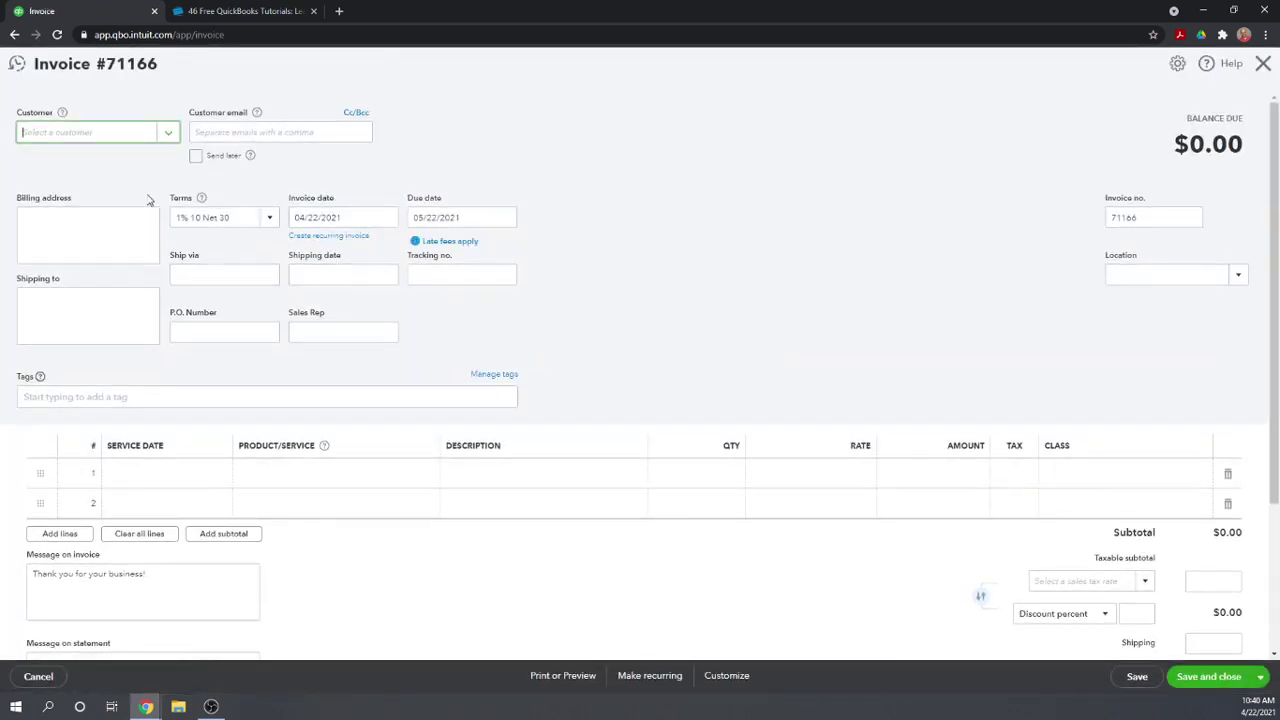
{"action": "left_click", "coordinate": [169, 135]}
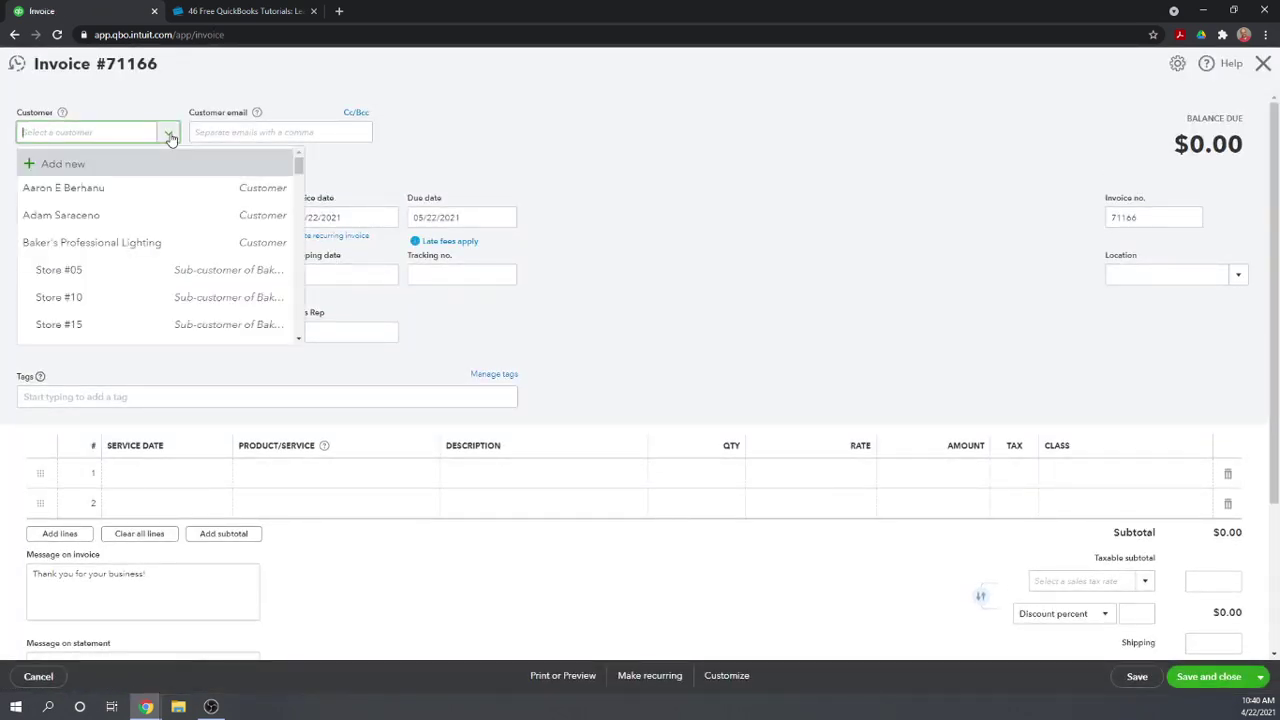
{"action": "left_click", "coordinate": [78, 188]}
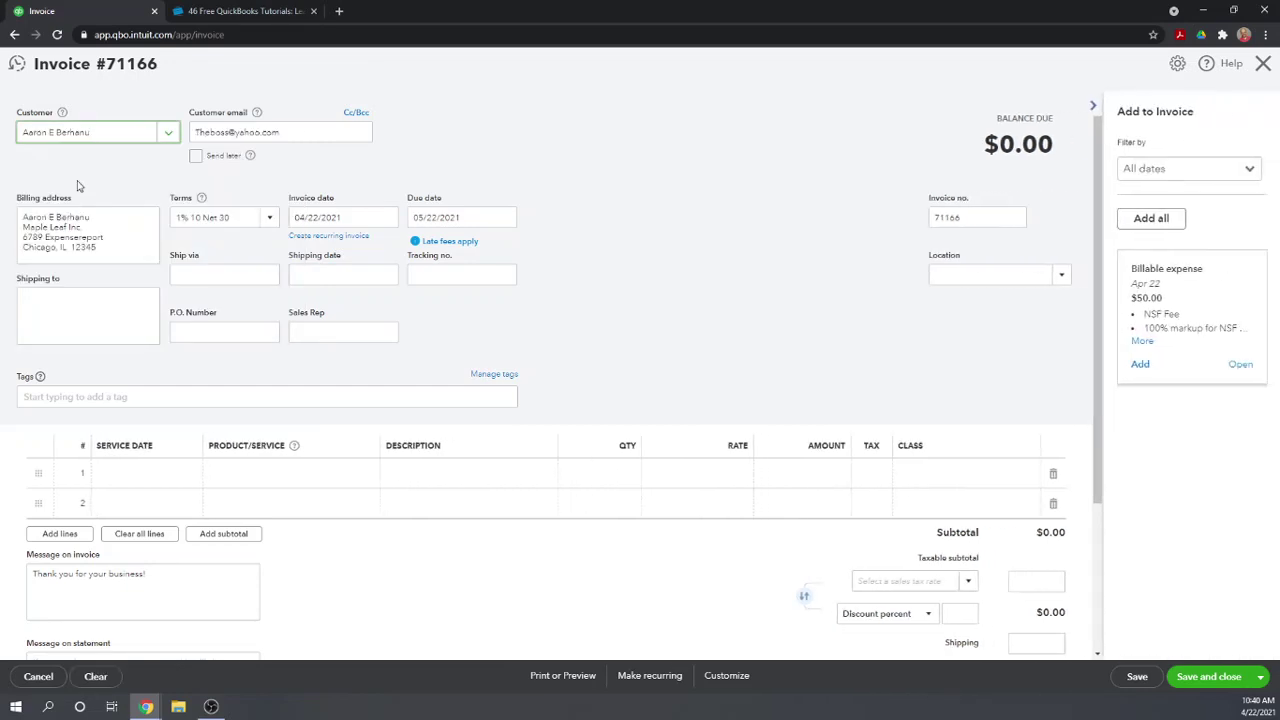
{"action": "scroll", "coordinate": [689, 191], "scroll_direction": "down", "scroll_amount": 1}
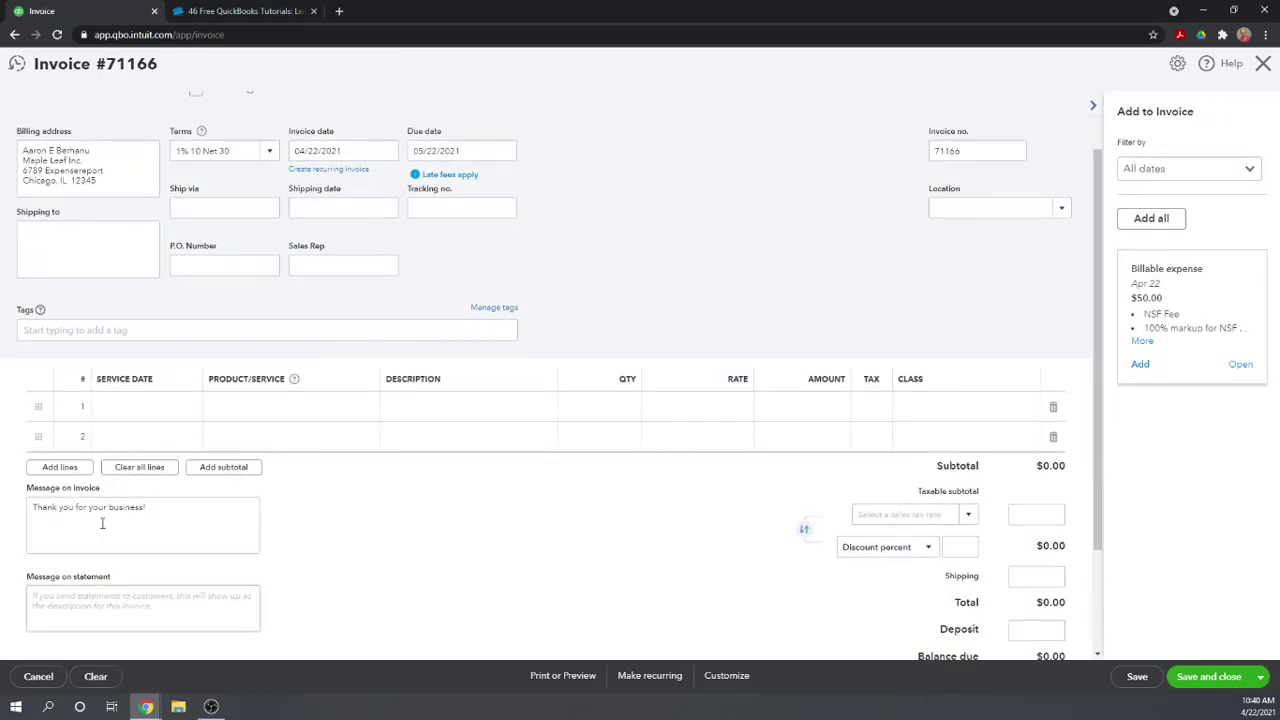
{"action": "left_click", "coordinate": [137, 412]}
{"action": "left_click", "coordinate": [188, 408]}
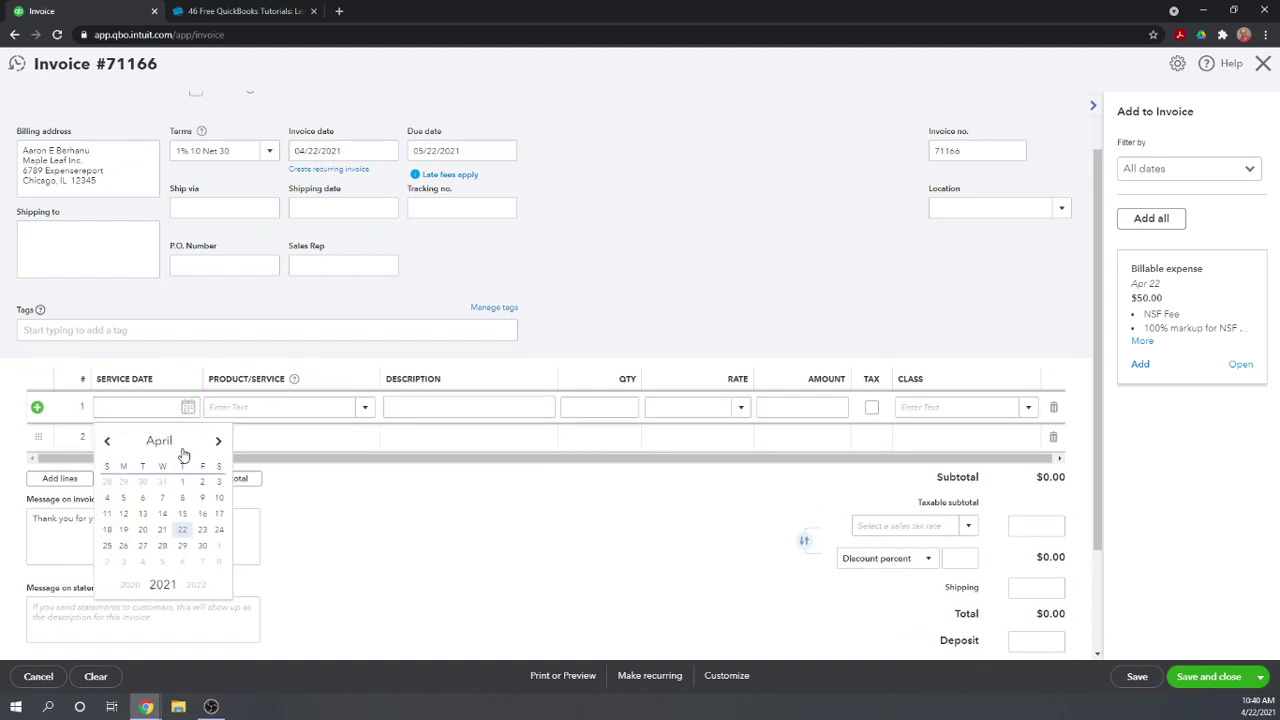
{"action": "left_click", "coordinate": [180, 529]}
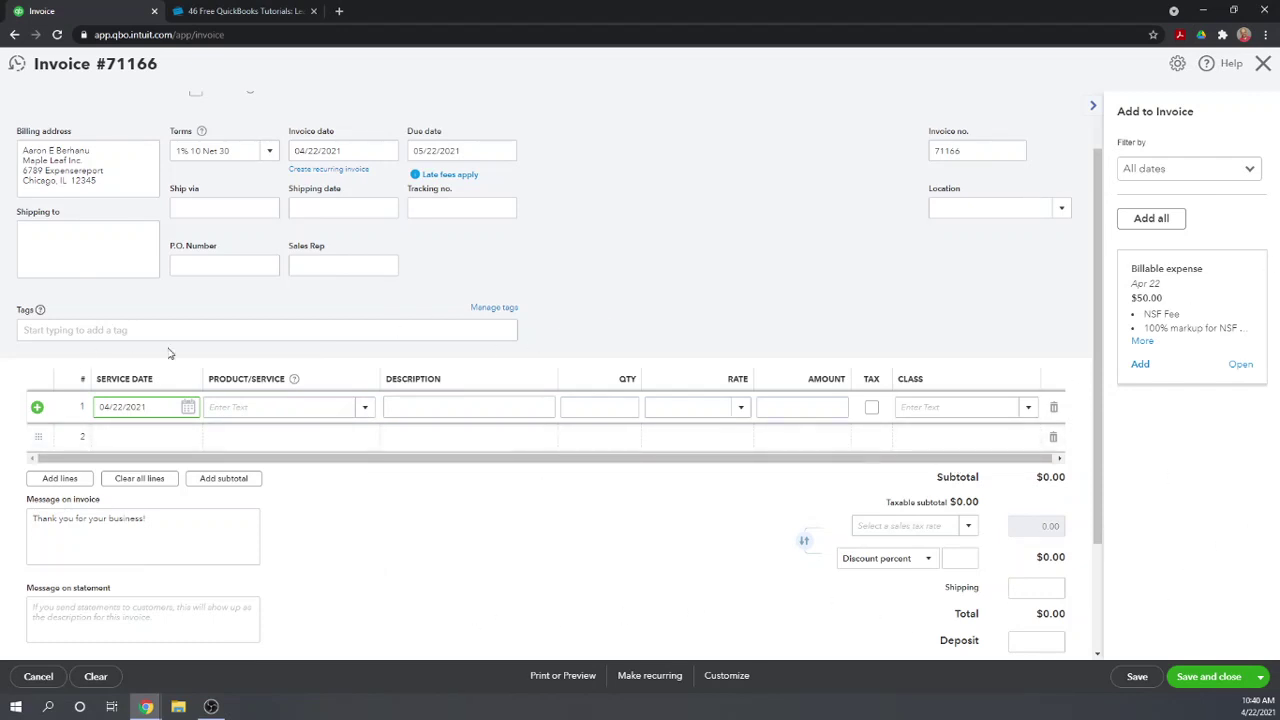
{"action": "left_click", "coordinate": [1053, 407]}
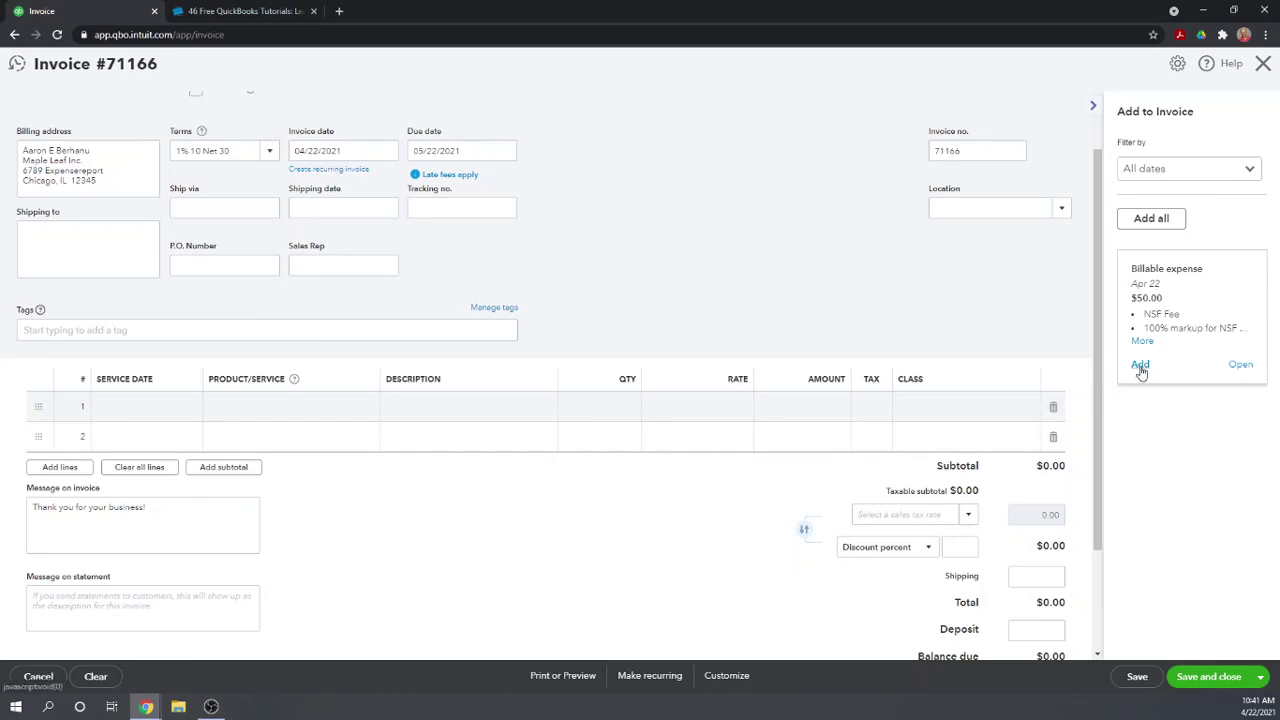
Add the suggested $50.00 billable expense for the NSF fee and its 100% markup to the invoice
{"action": "left_click", "coordinate": [1140, 366]}
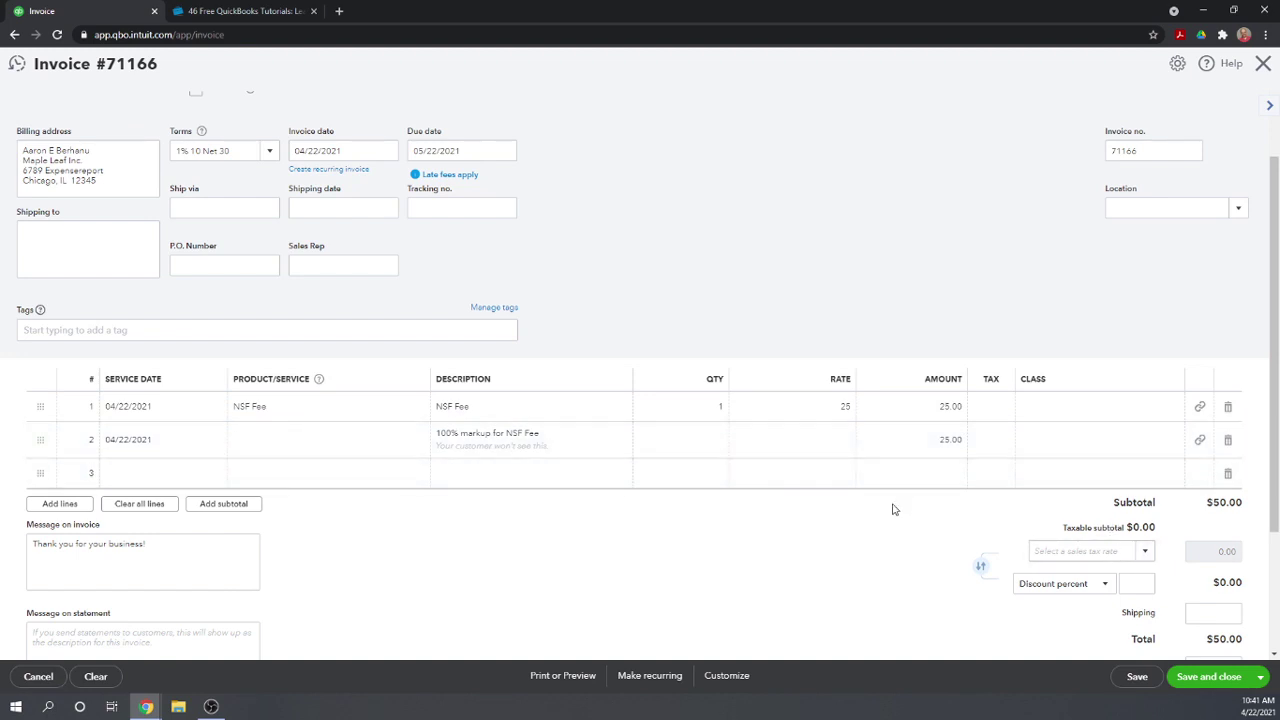
{"action": "scroll", "coordinate": [885, 496], "scroll_direction": "down", "scroll_amount": 1}
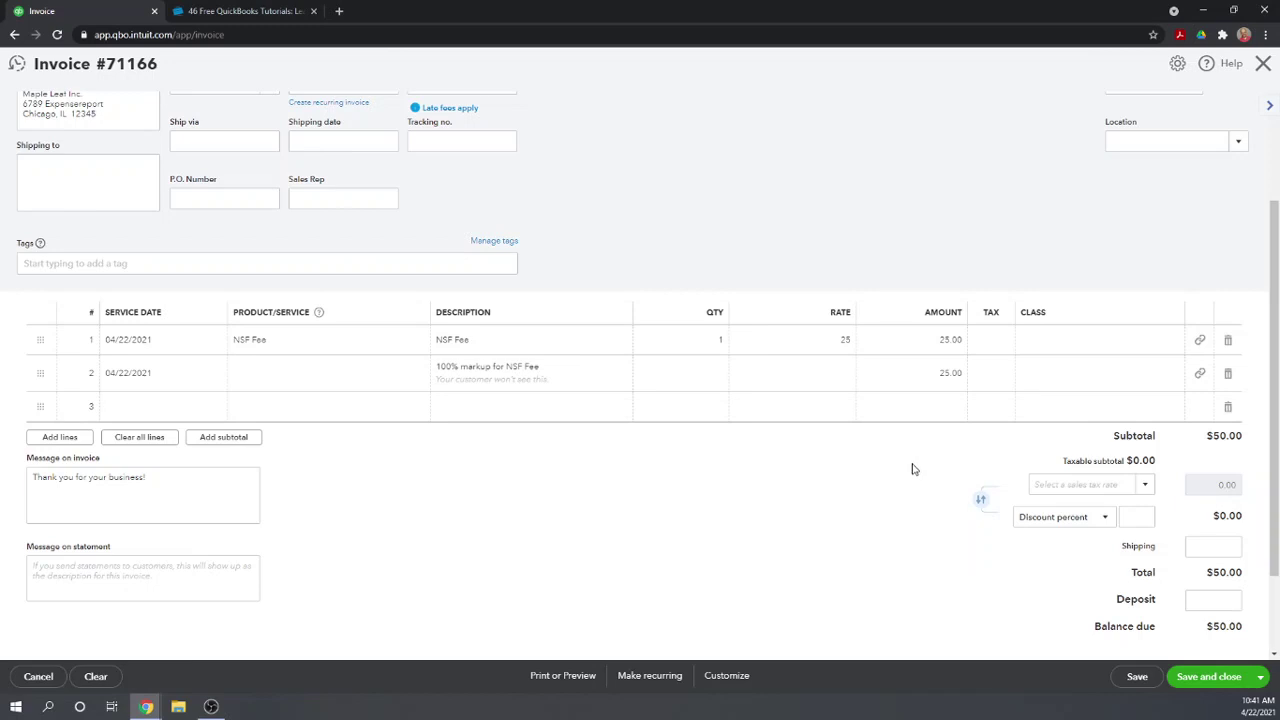
Open the invoice's print preview, check how the NSF fee line and balance due appear to the customer, and close the preview
{"action": "left_click", "coordinate": [564, 678]}
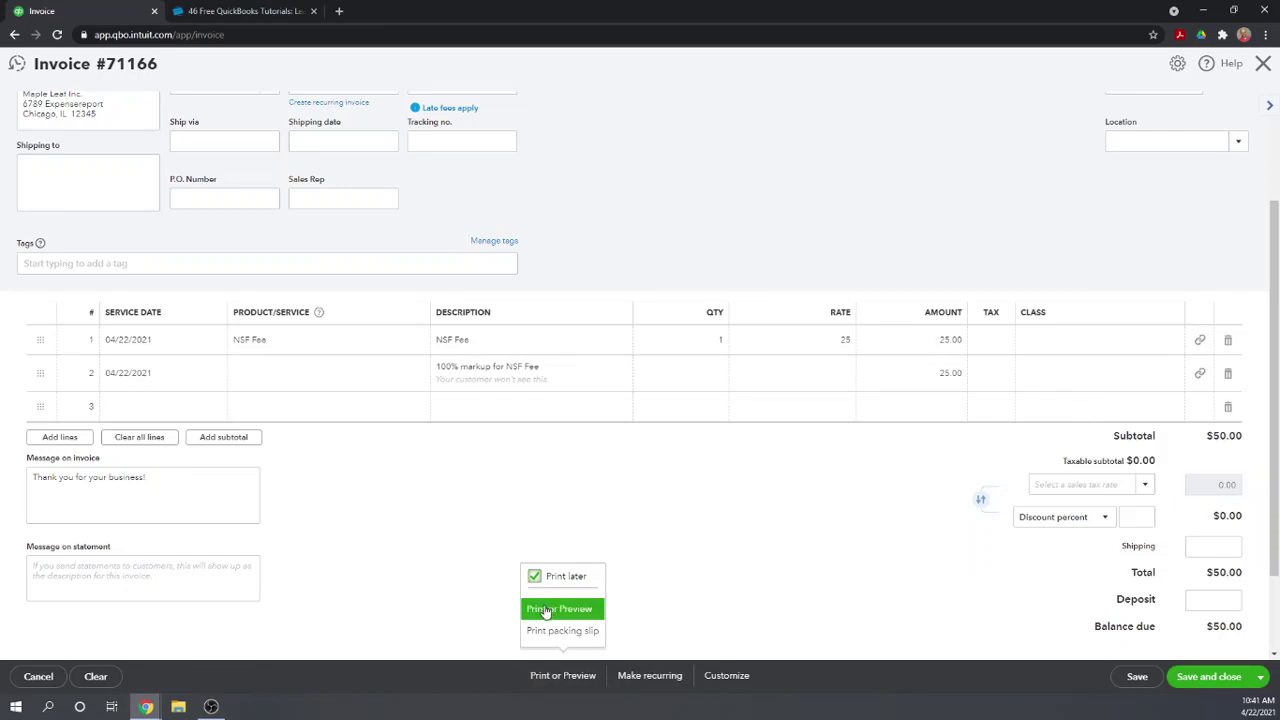
{"action": "left_click", "coordinate": [563, 631]}
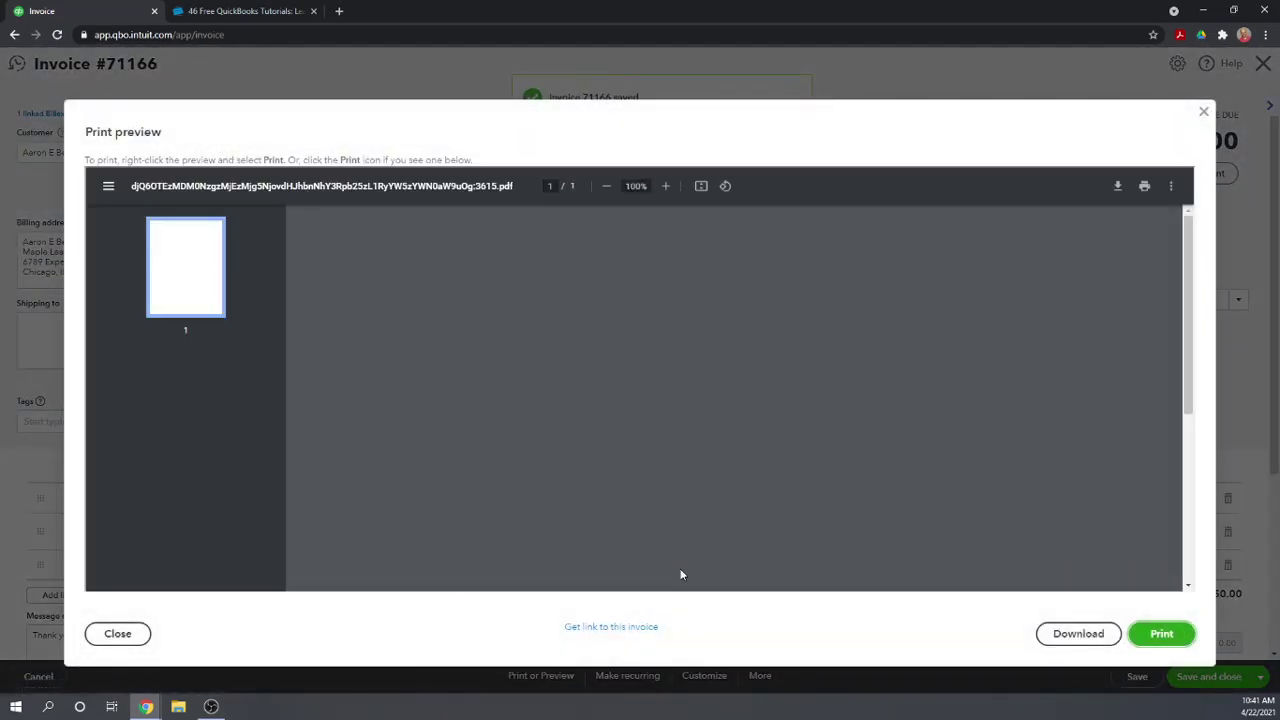
{"action": "scroll", "coordinate": [610, 390], "scroll_direction": "down", "scroll_amount": 3}
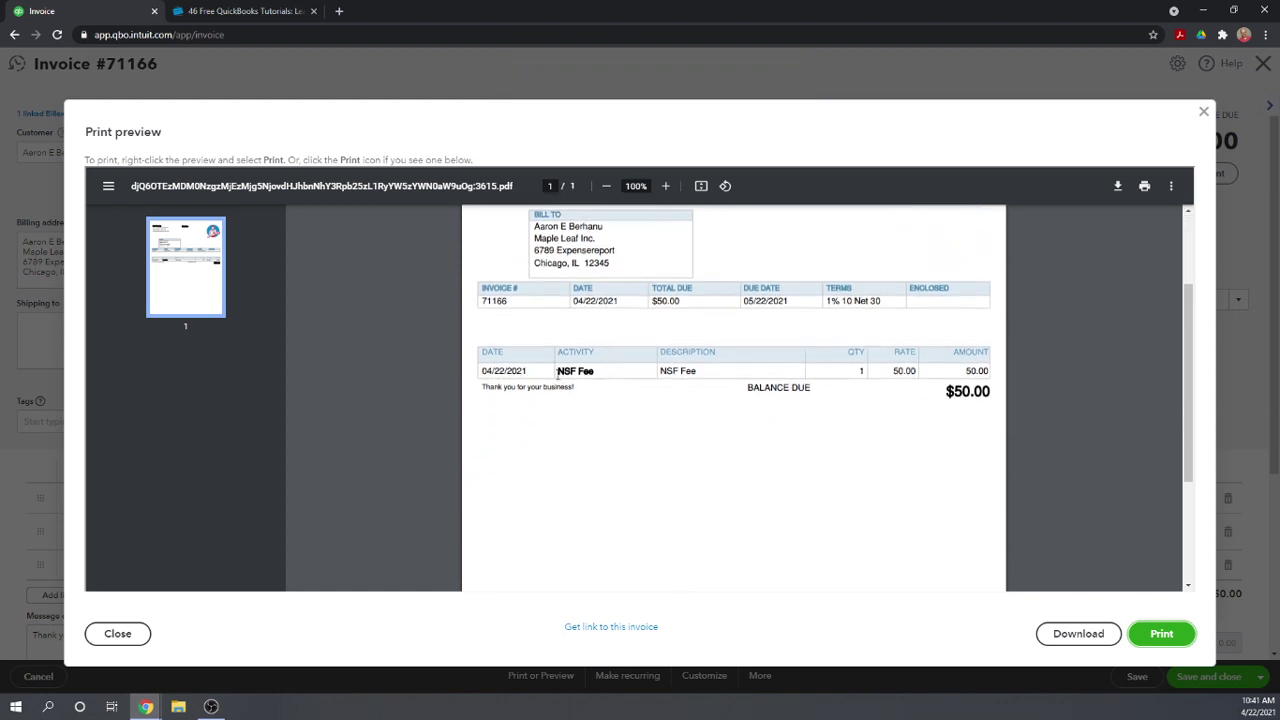
{"action": "scroll", "coordinate": [618, 452], "scroll_direction": "up", "scroll_amount": 1}
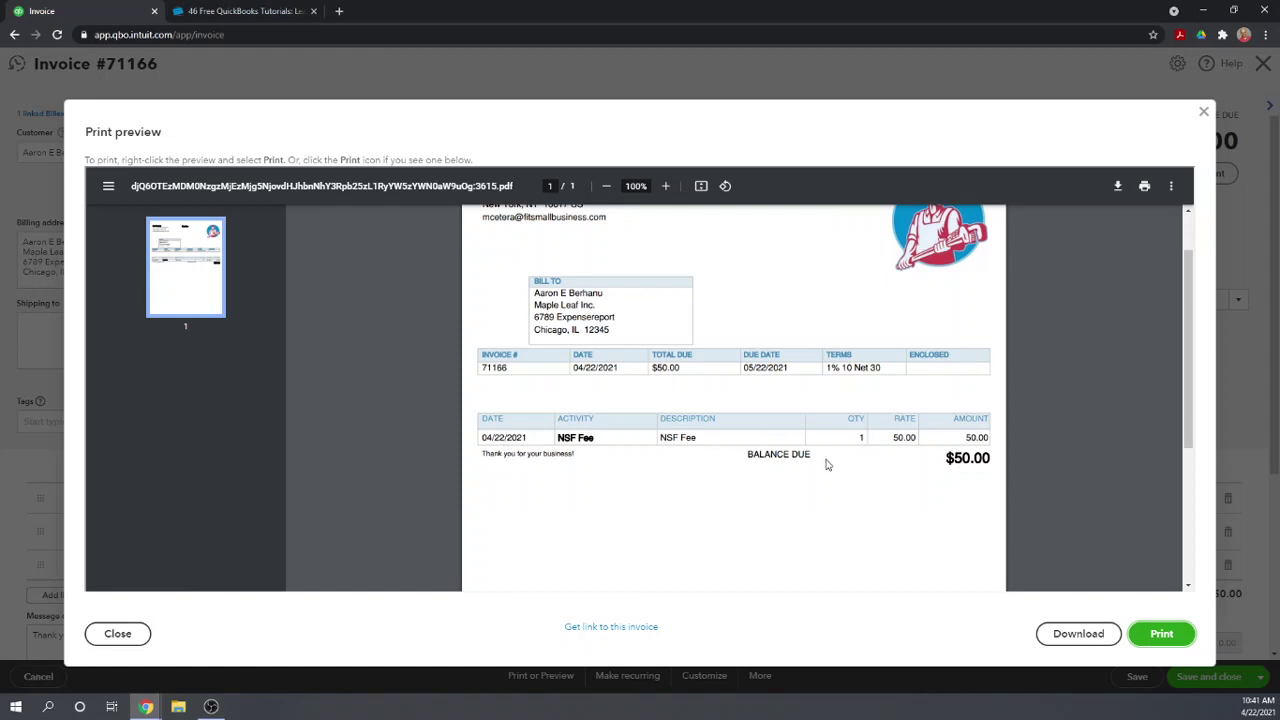
{"action": "scroll", "coordinate": [826, 463], "scroll_direction": "down", "scroll_amount": 3}
{"action": "scroll", "coordinate": [826, 463], "scroll_direction": "up", "scroll_amount": 4}
{"action": "scroll", "coordinate": [826, 463], "scroll_direction": "up", "scroll_amount": 1}
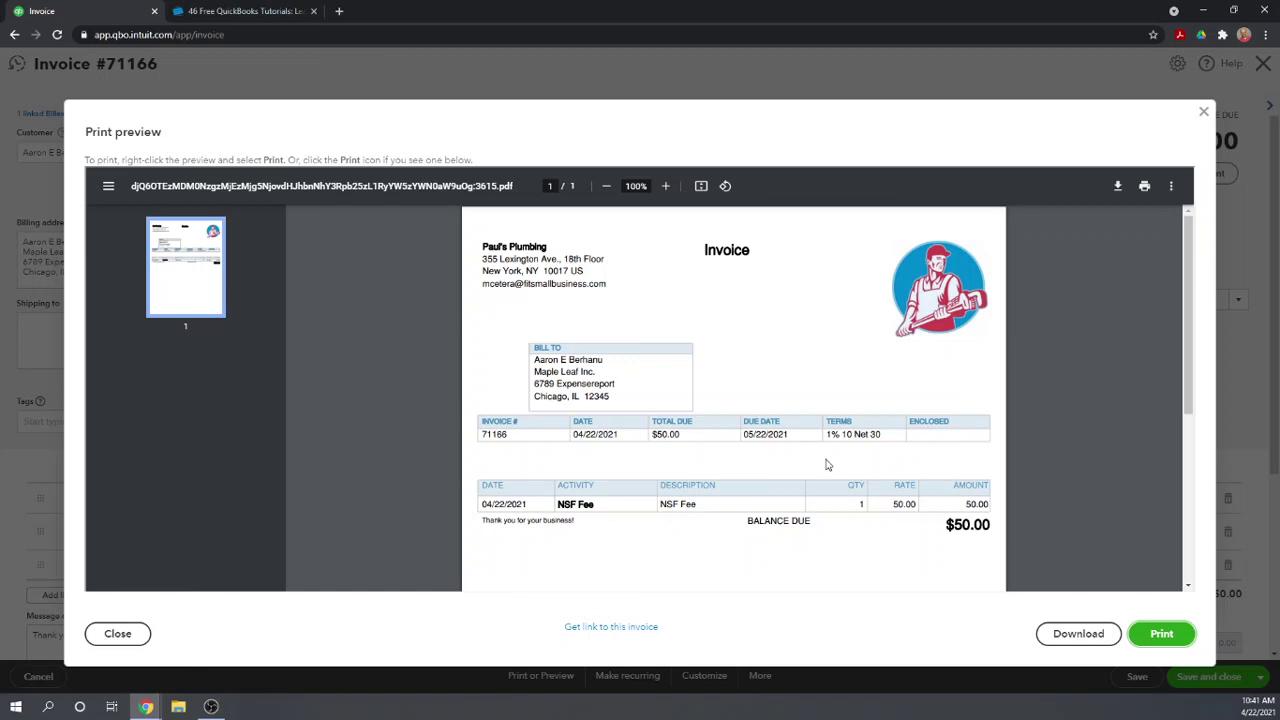
{"action": "scroll", "coordinate": [826, 463], "scroll_direction": "down", "scroll_amount": 5}
{"action": "scroll", "coordinate": [826, 463], "scroll_direction": "up", "scroll_amount": 4}
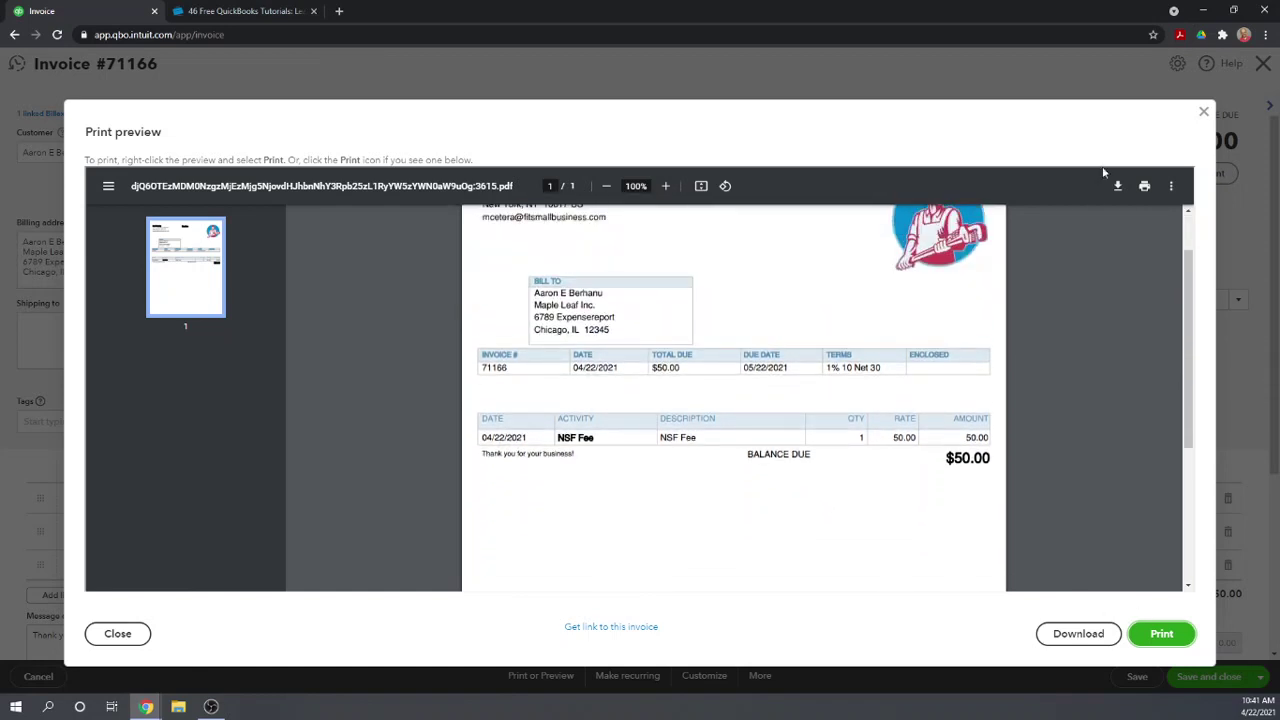
{"action": "left_click", "coordinate": [1204, 111]}
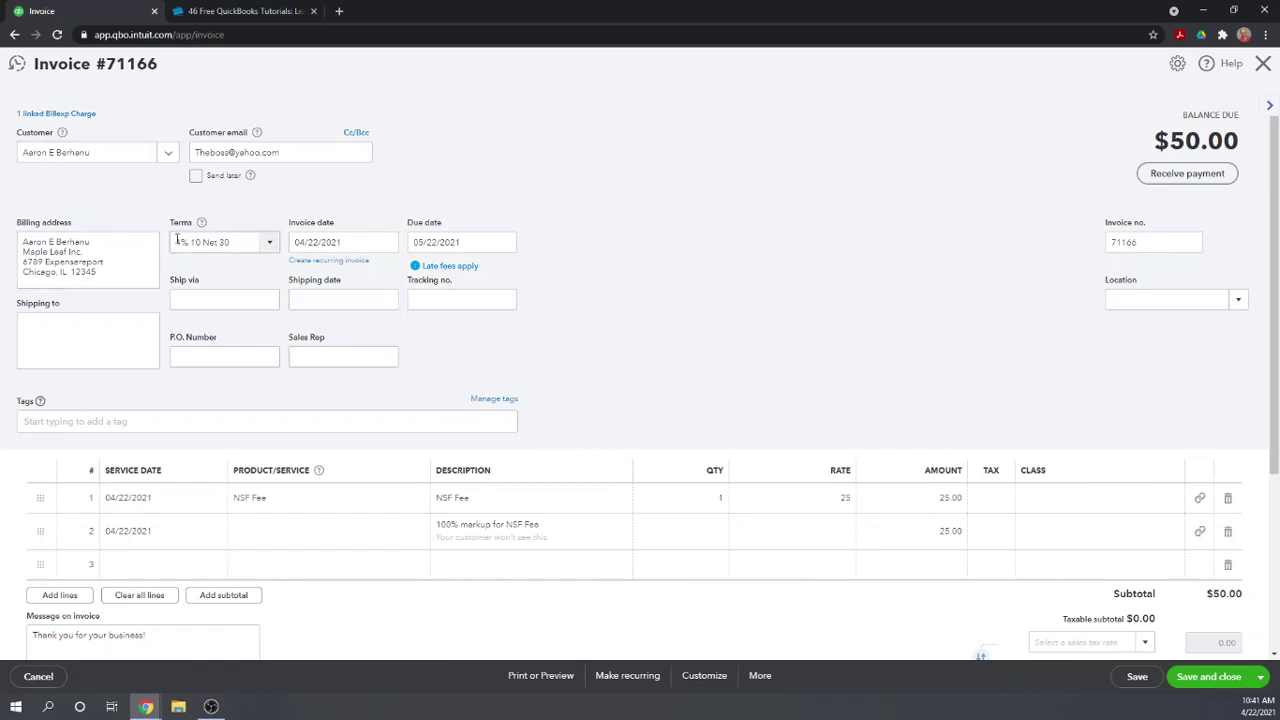
Set the invoice terms to Due on receipt and the due date to 04/22/2021
{"action": "left_click", "coordinate": [269, 246]}
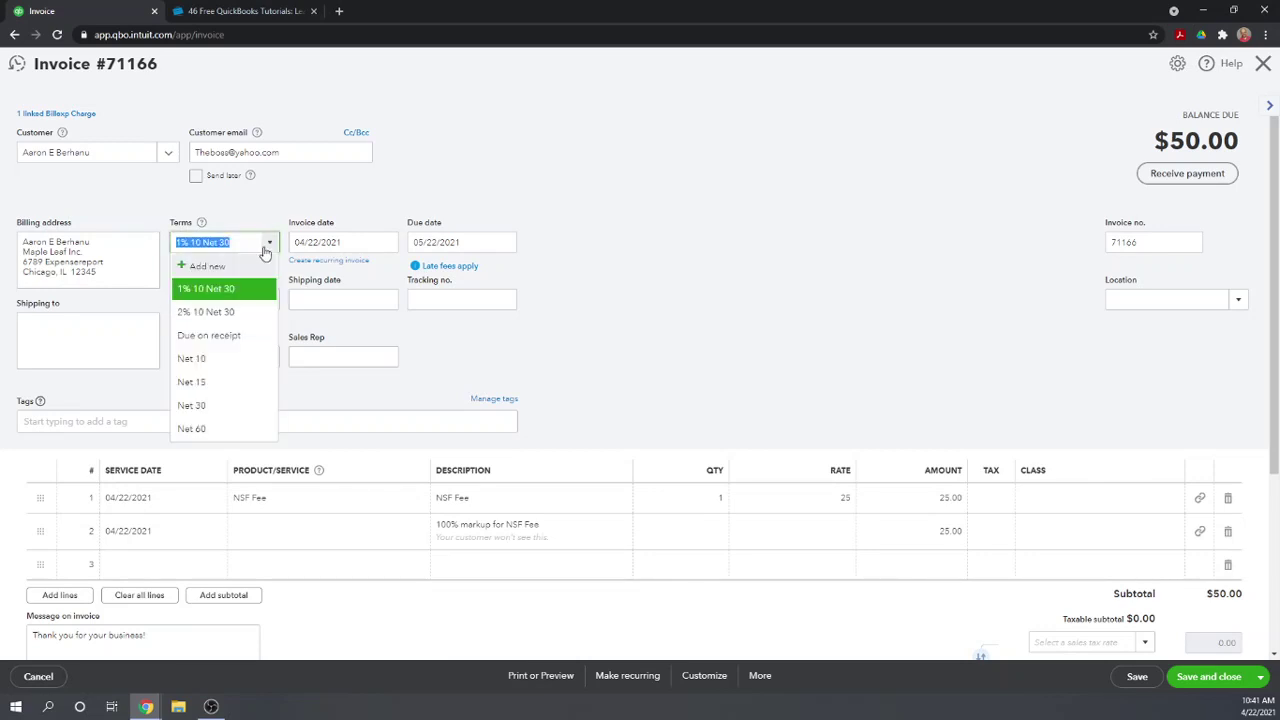
{"action": "left_click", "coordinate": [229, 336]}
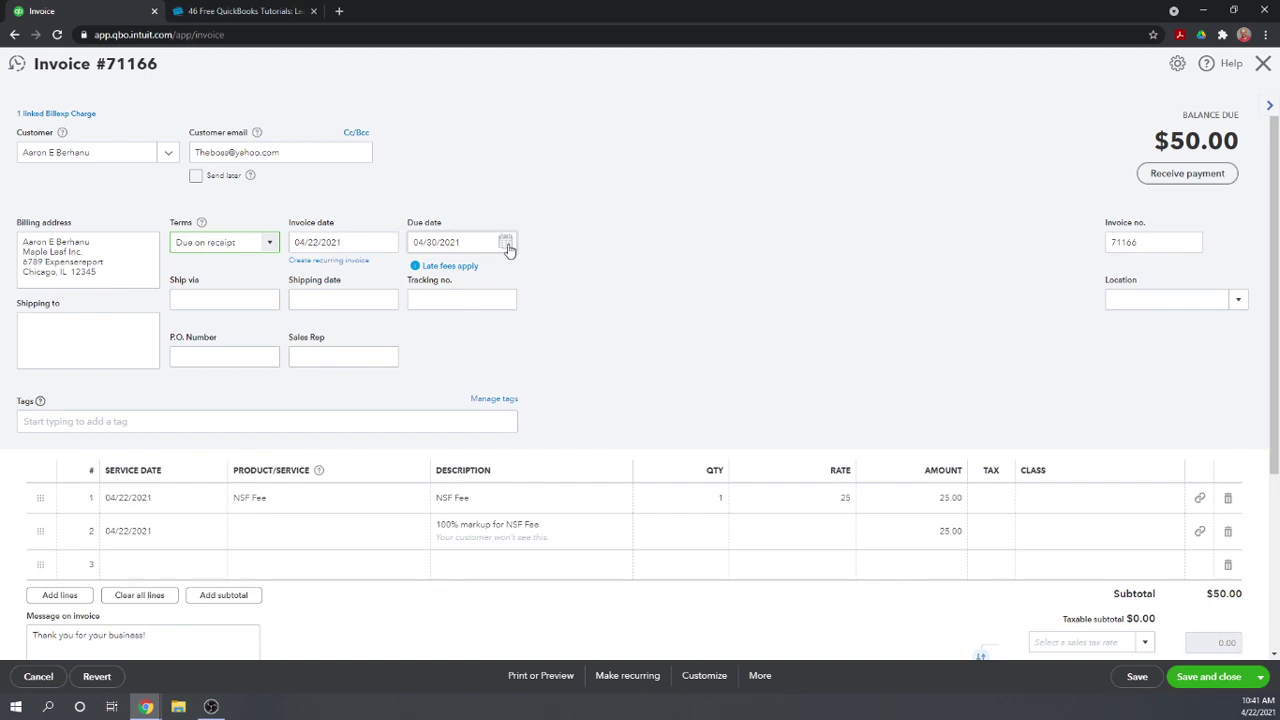
{"action": "left_click", "coordinate": [506, 245]}
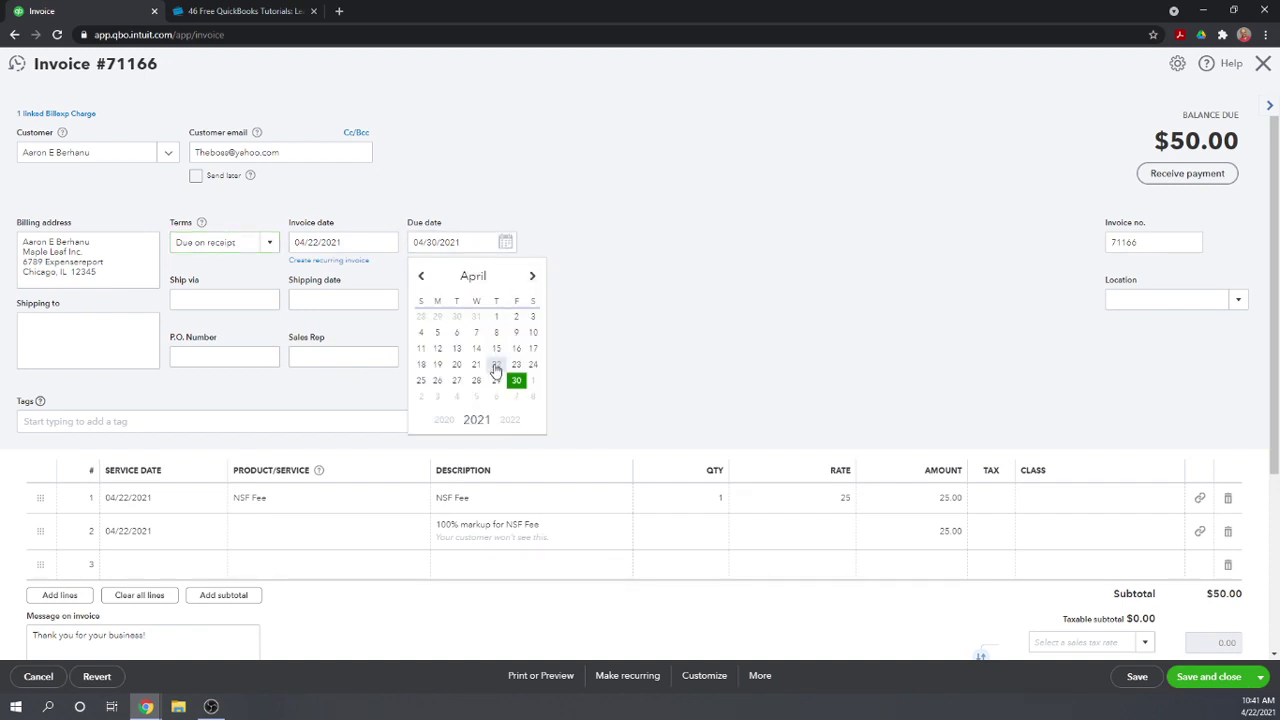
{"action": "left_click", "coordinate": [496, 364]}
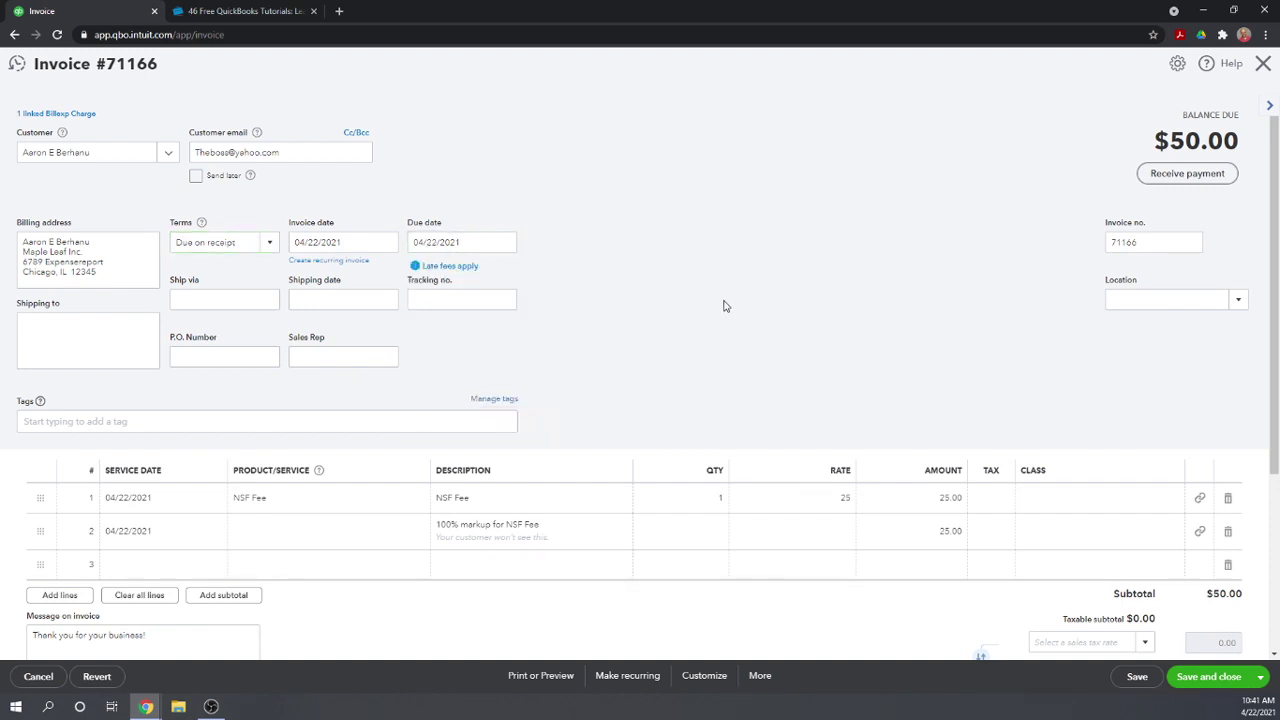
Review the NSF fee invoice, save and close it, and accept modifying the linked transaction
{"action": "scroll", "coordinate": [670, 277], "scroll_direction": "down", "scroll_amount": 1}
{"action": "scroll", "coordinate": [670, 277], "scroll_direction": "down", "scroll_amount": 1}
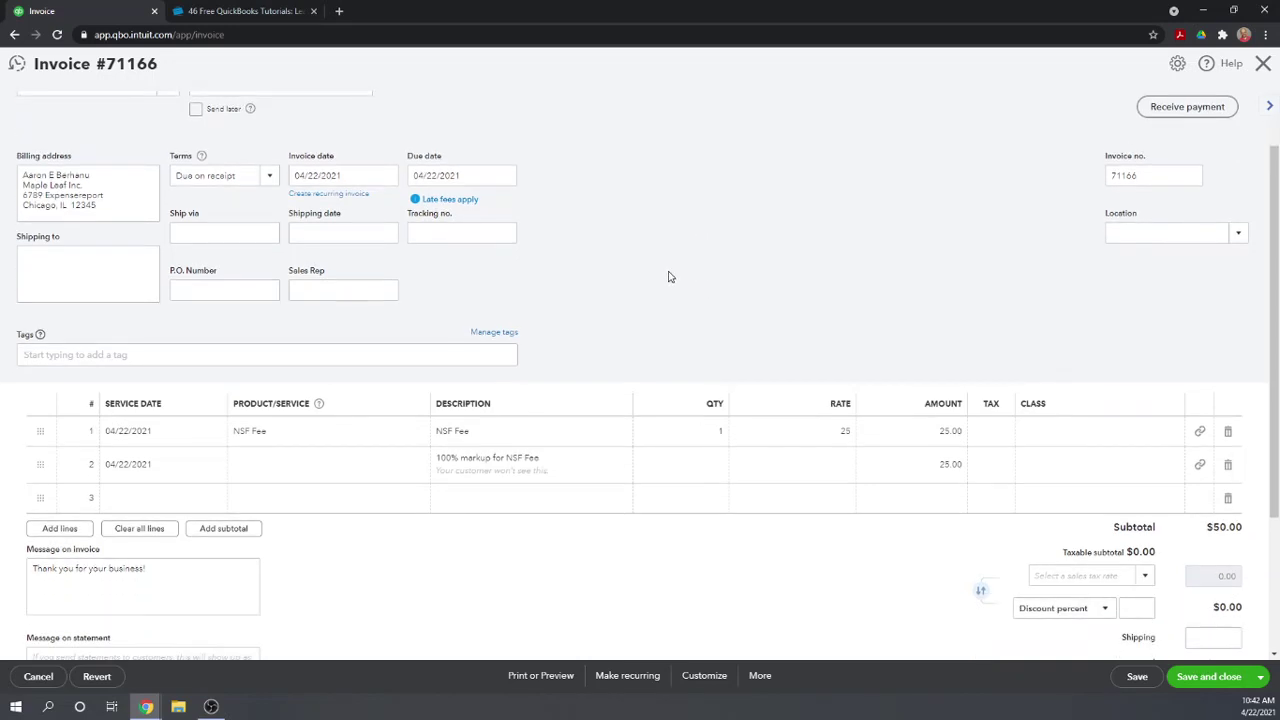
{"action": "scroll", "coordinate": [670, 277], "scroll_direction": "up", "scroll_amount": 1}
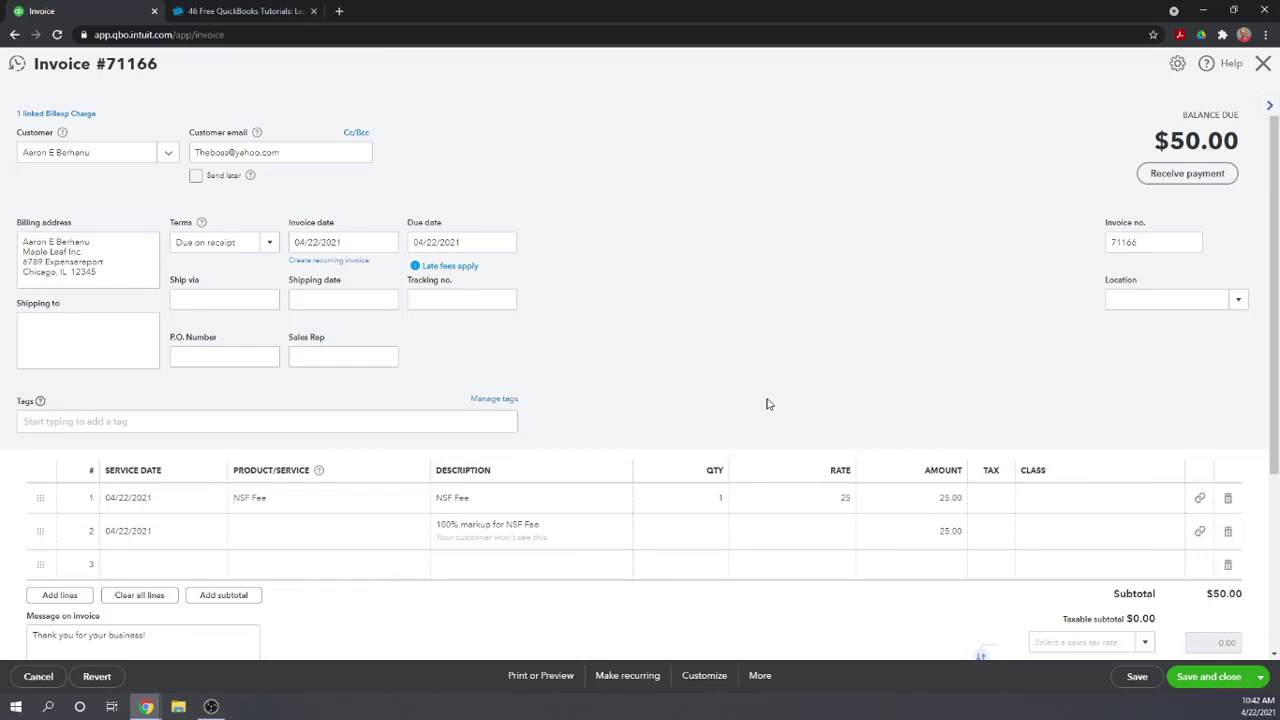
{"action": "scroll", "coordinate": [768, 404], "scroll_direction": "down", "scroll_amount": 3}
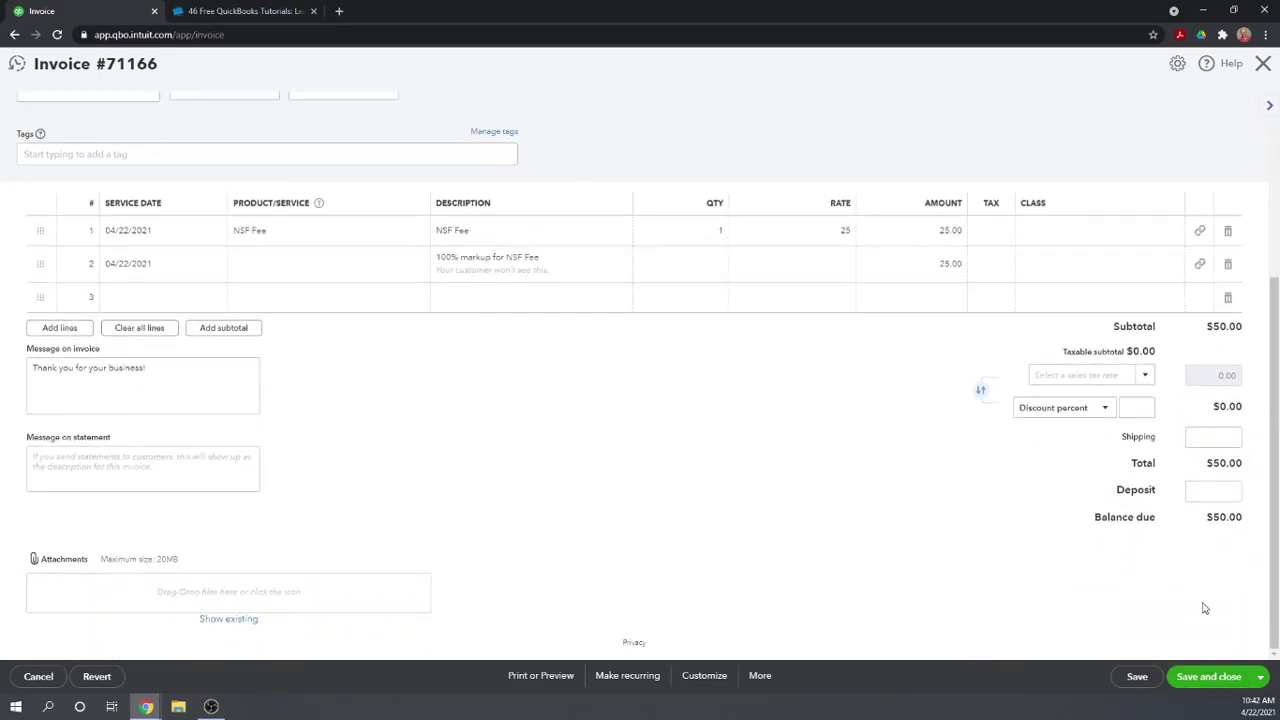
{"action": "left_click", "coordinate": [1208, 678]}
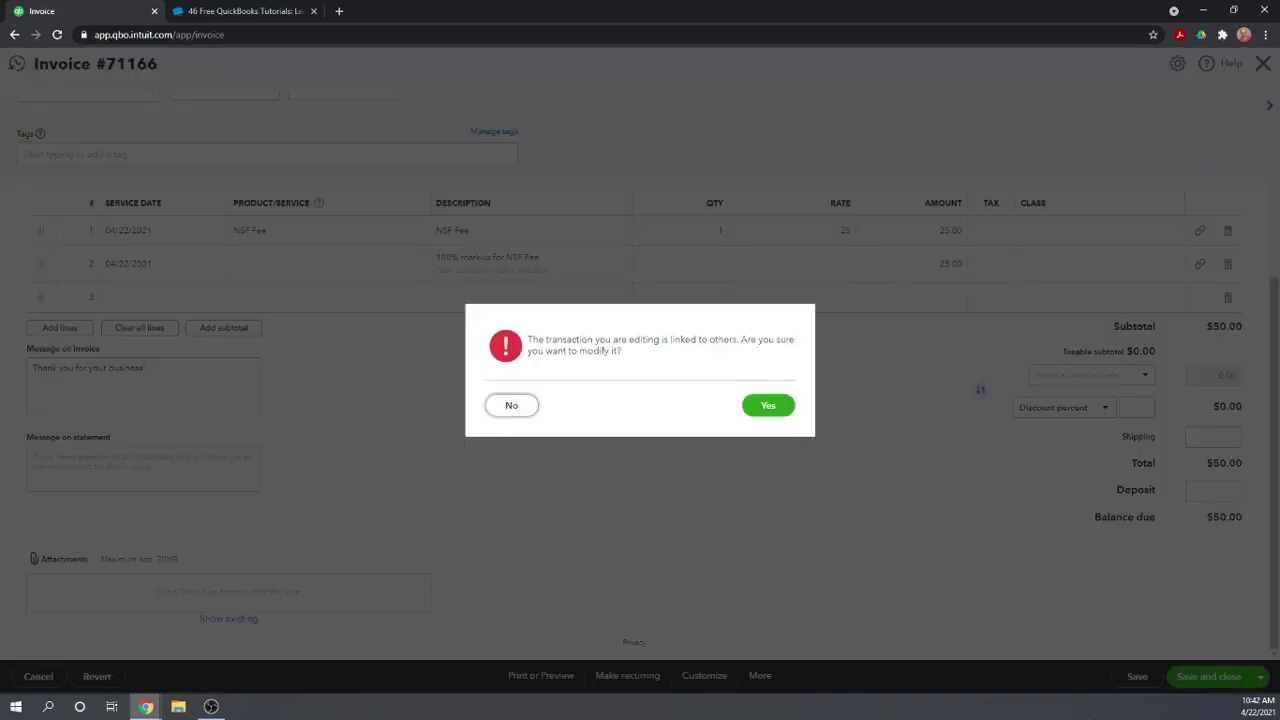
{"action": "left_click", "coordinate": [769, 407]}
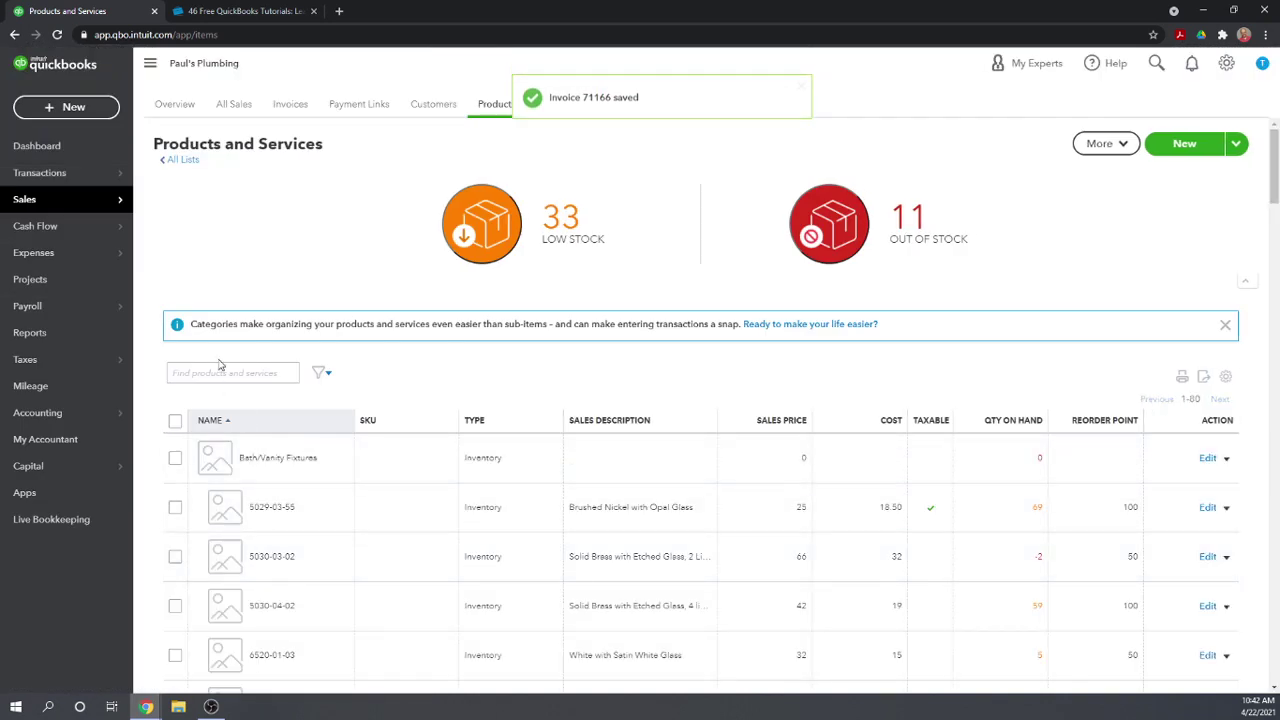
Open the customer's record from the Customers list and review the open invoices in the transaction list
{"action": "left_click", "coordinate": [431, 105]}
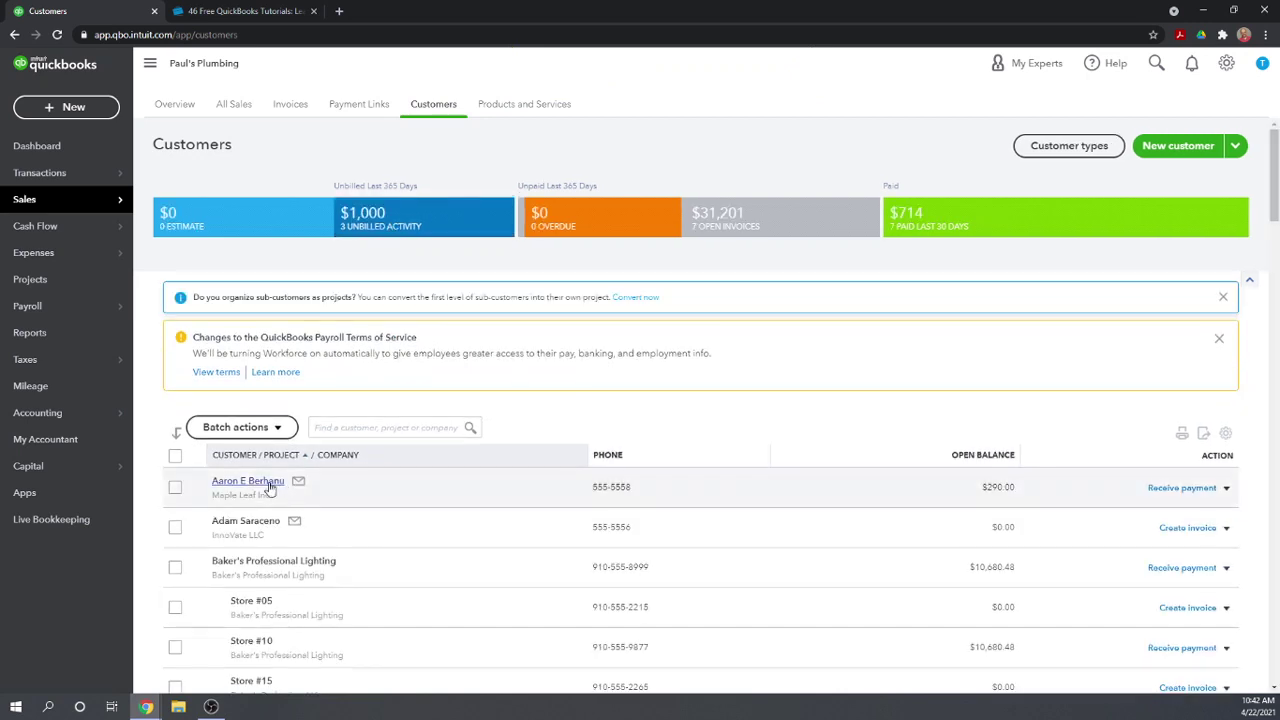
{"action": "left_click", "coordinate": [255, 486]}
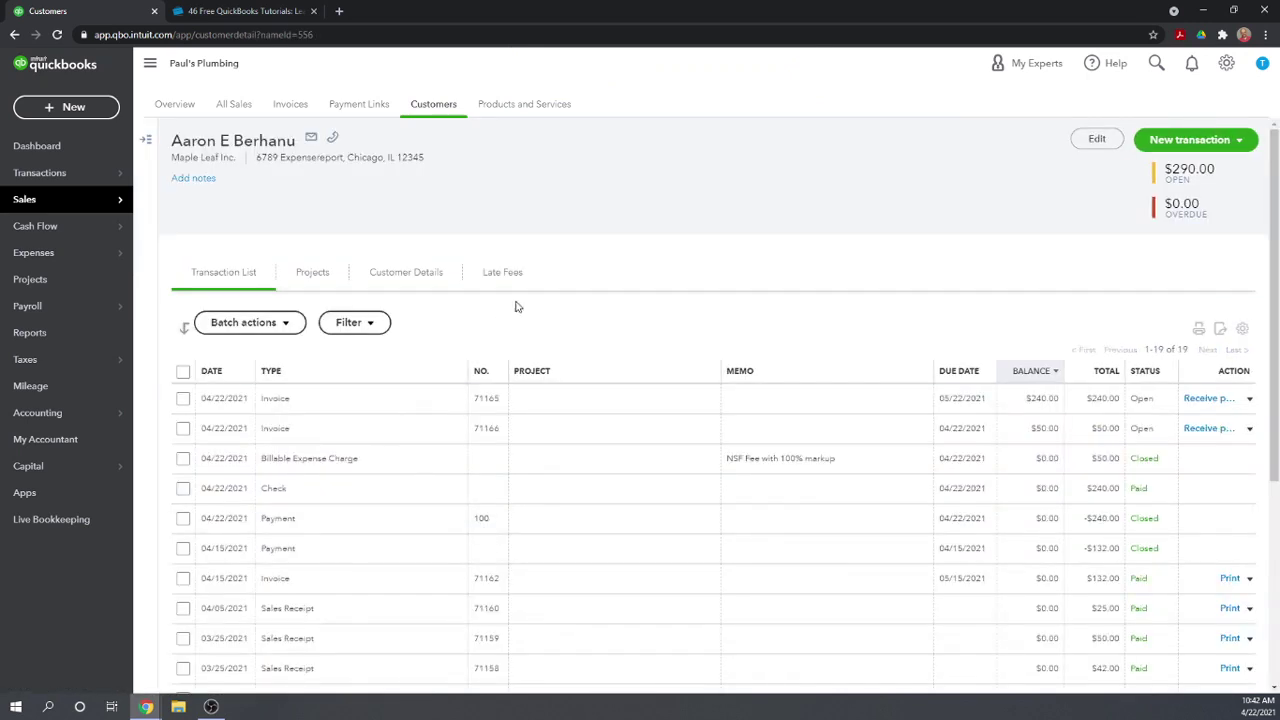
{"action": "scroll", "coordinate": [406, 453], "scroll_direction": "down", "scroll_amount": 1}
Switch to the Fit Small Business QuickBooks tutorials page and return to its beginning
{"action": "left_click", "coordinate": [231, 11]}
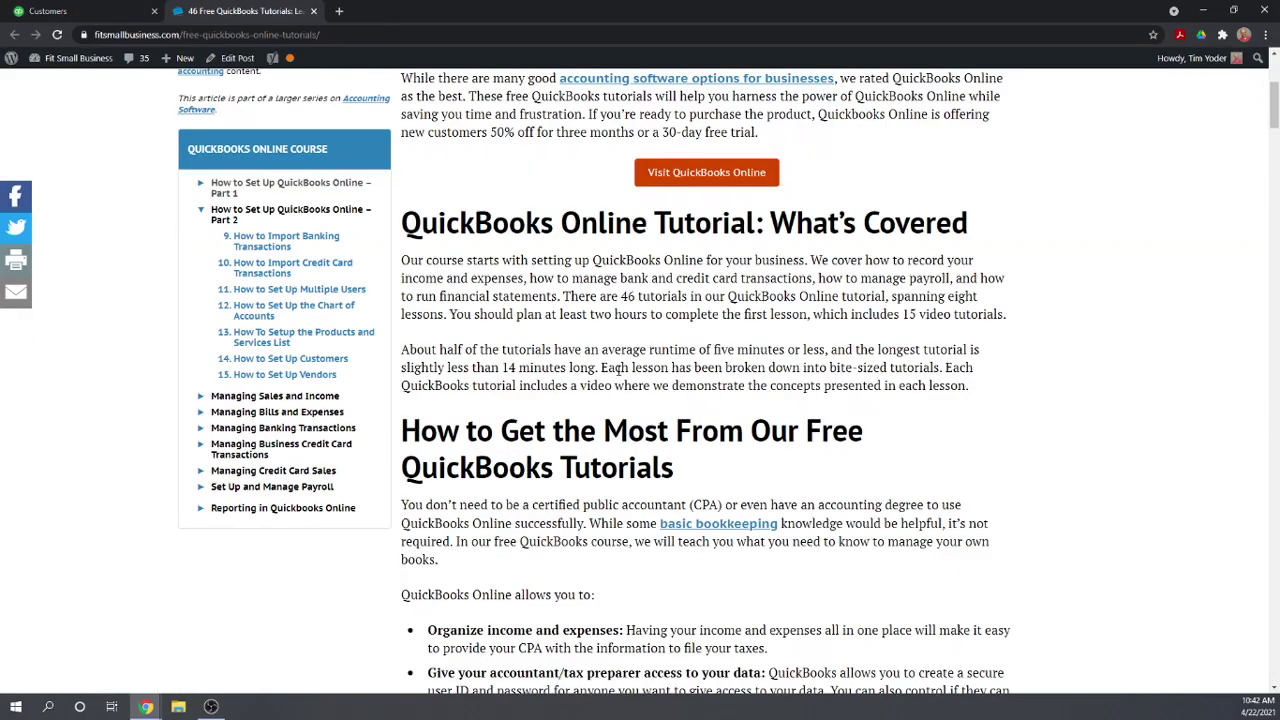
{"action": "scroll", "coordinate": [750, 400], "scroll_direction": "up", "scroll_amount": 4}
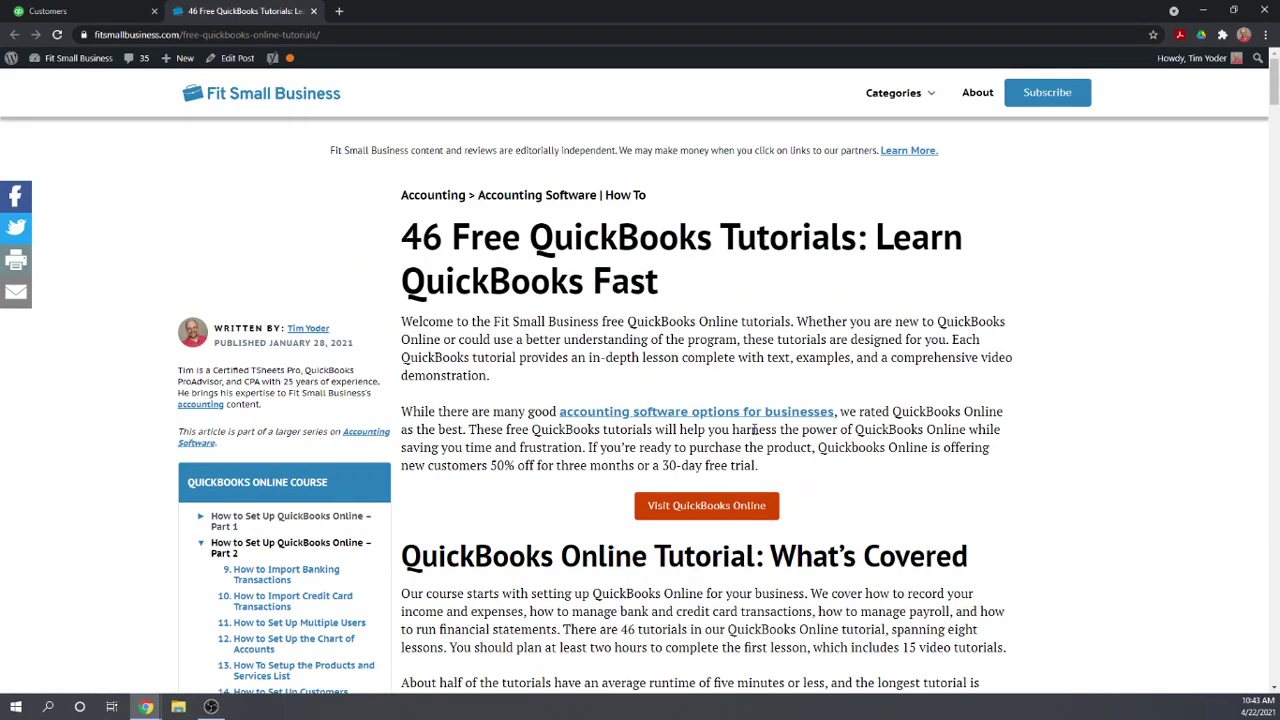